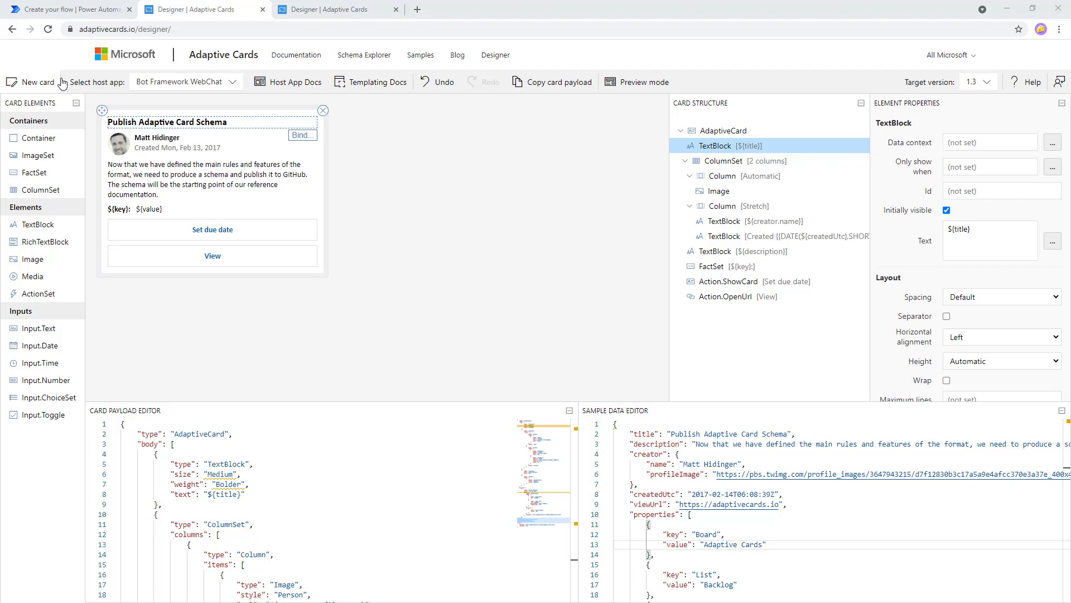
# Preview the sample card with the Microsoft Teams - Light host app, and return to Bot Framework WebChat
pyautogui.click(177, 84)
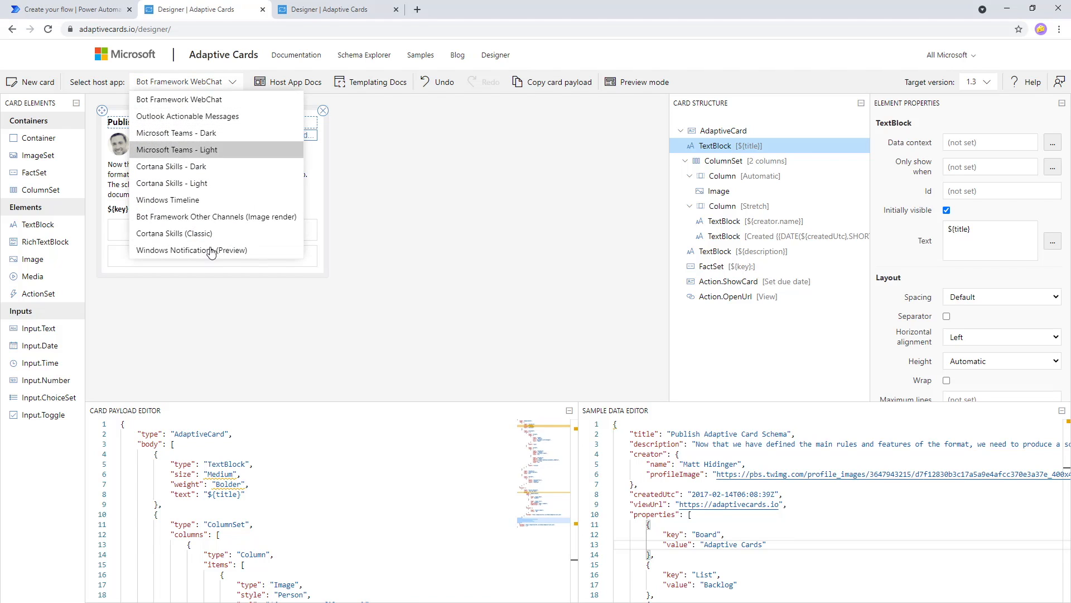
pyautogui.click(190, 149)
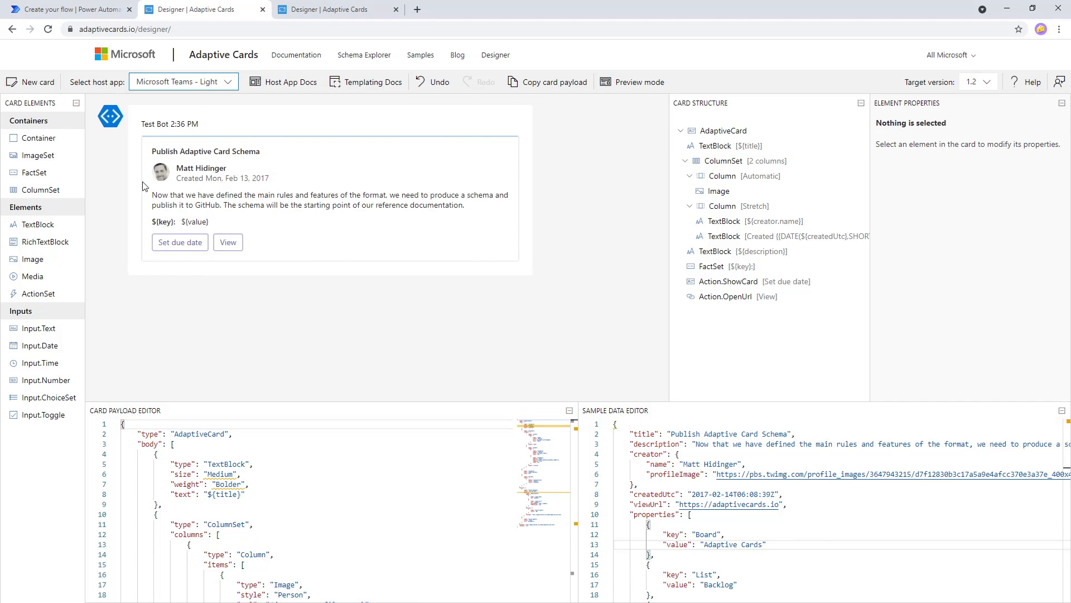
pyautogui.click(215, 84)
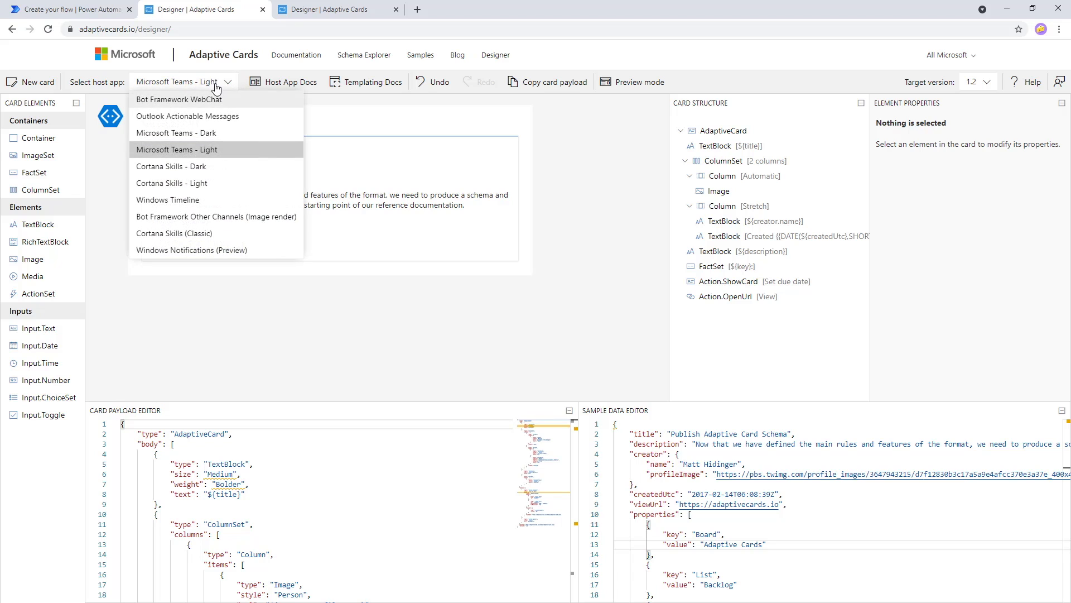
pyautogui.click(212, 102)
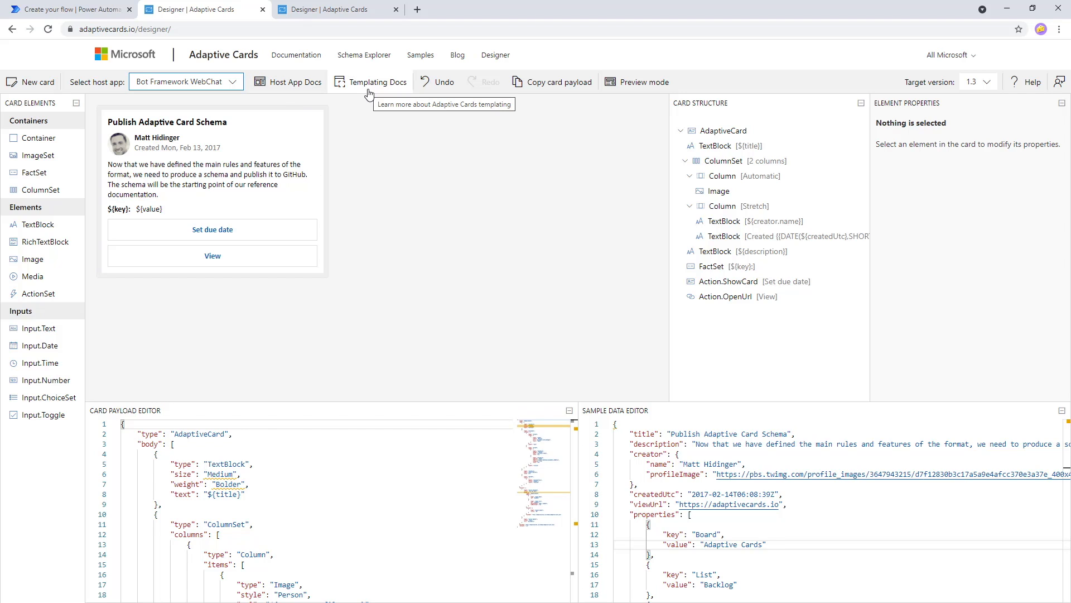
pyautogui.click(538, 87)
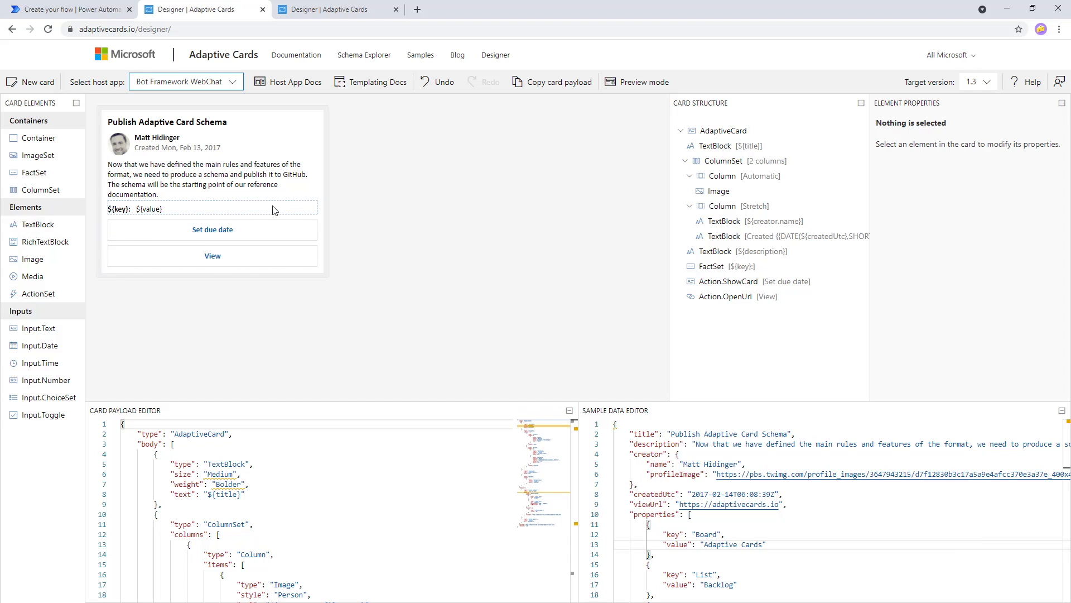
# Add an empty Image element between the card's description and fact set, and delete it again
pyautogui.moveTo(50, 259); pyautogui.dragTo(212, 119)
pyautogui.moveTo(235, 204); pyautogui.dragTo(204, 215)
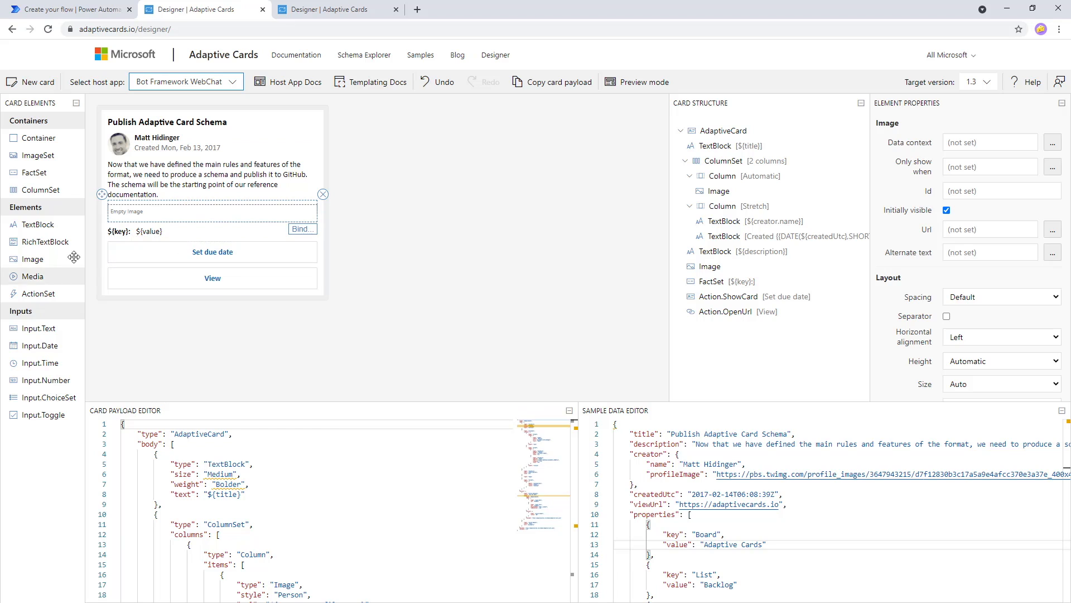
pyautogui.click(323, 195)
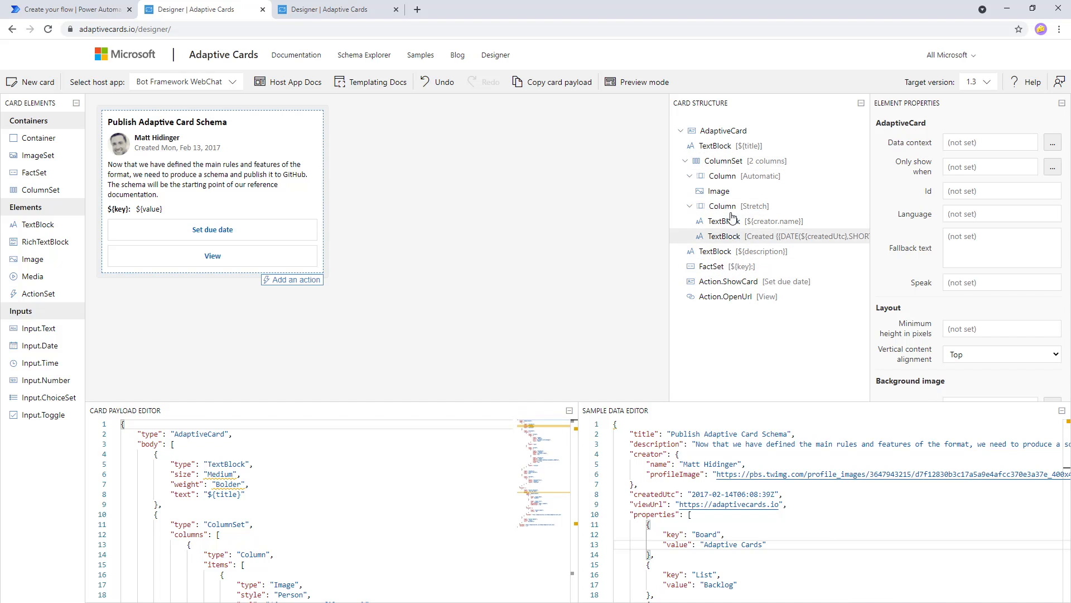
# Inspect the properties of the card's title, creator image and description elements
pyautogui.click(719, 151)
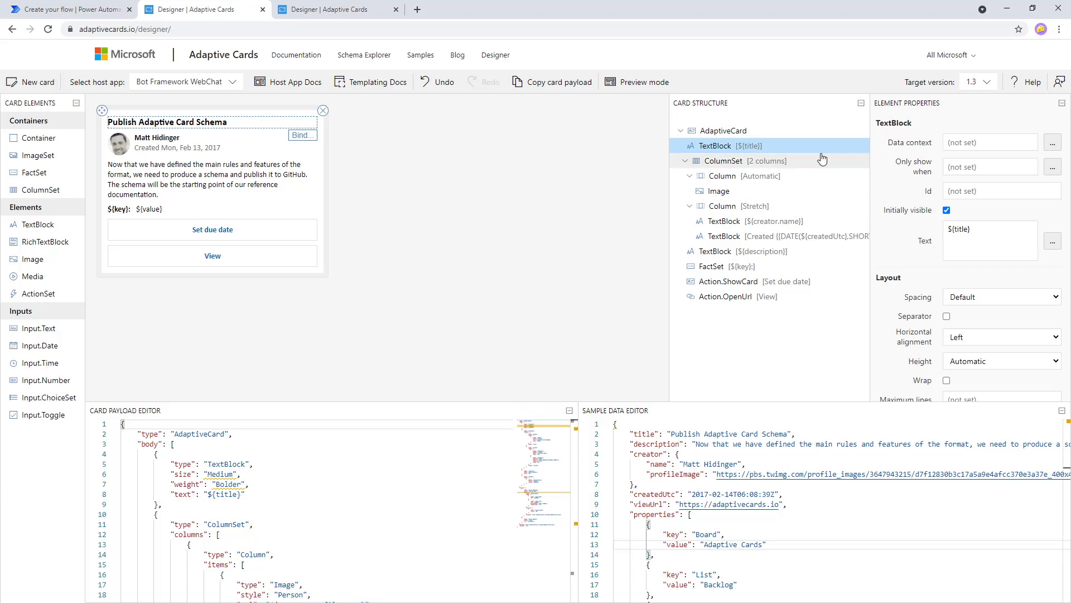
pyautogui.click(765, 165)
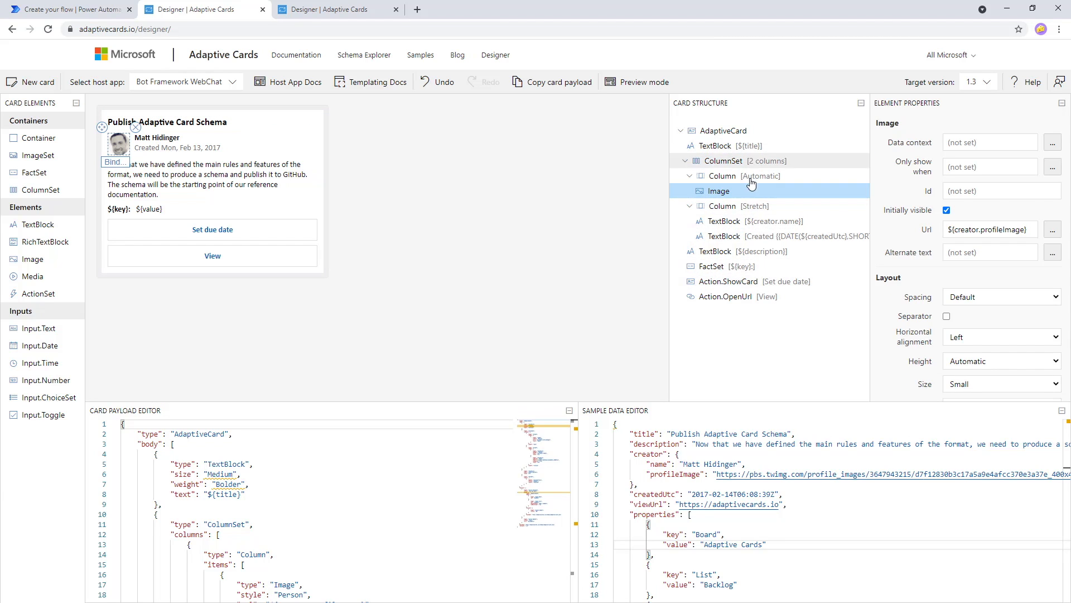
pyautogui.click(754, 191)
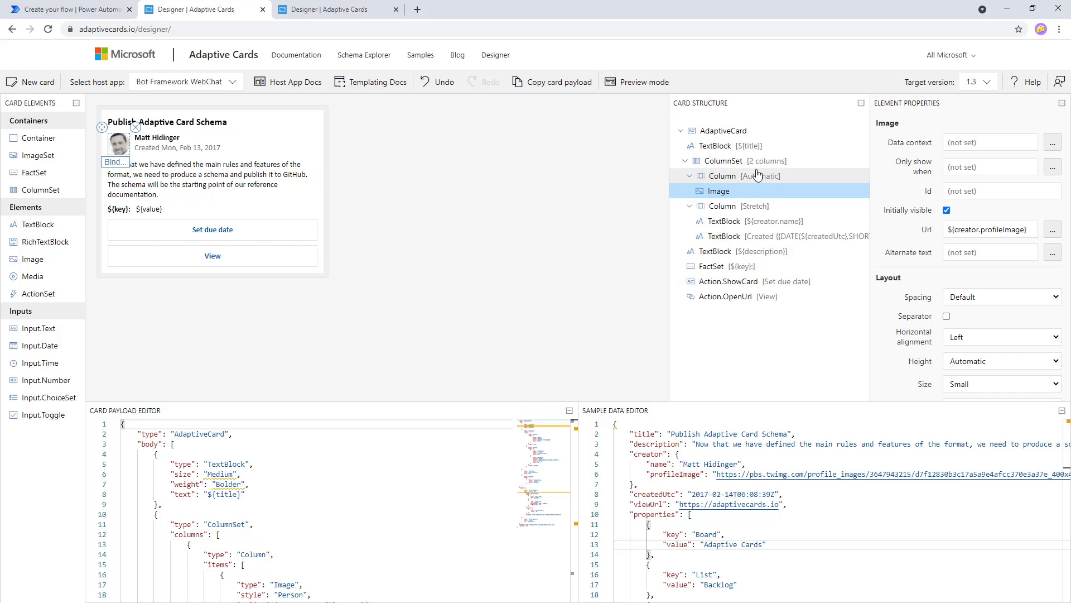
pyautogui.click(246, 181)
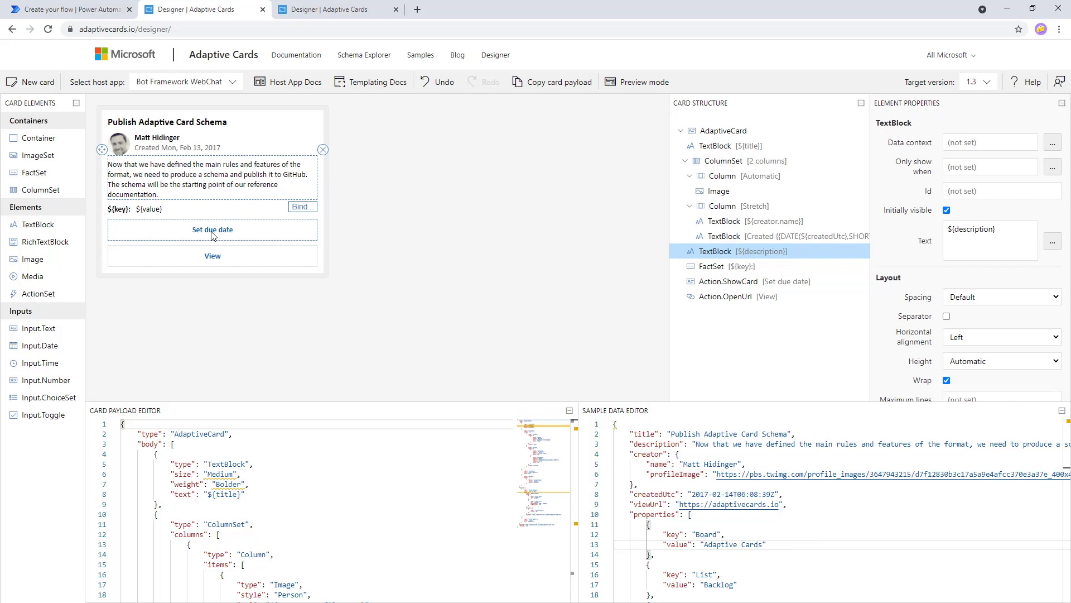
# Replace the title TextBlock's text with "Flow Joe"
pyautogui.click(233, 125)
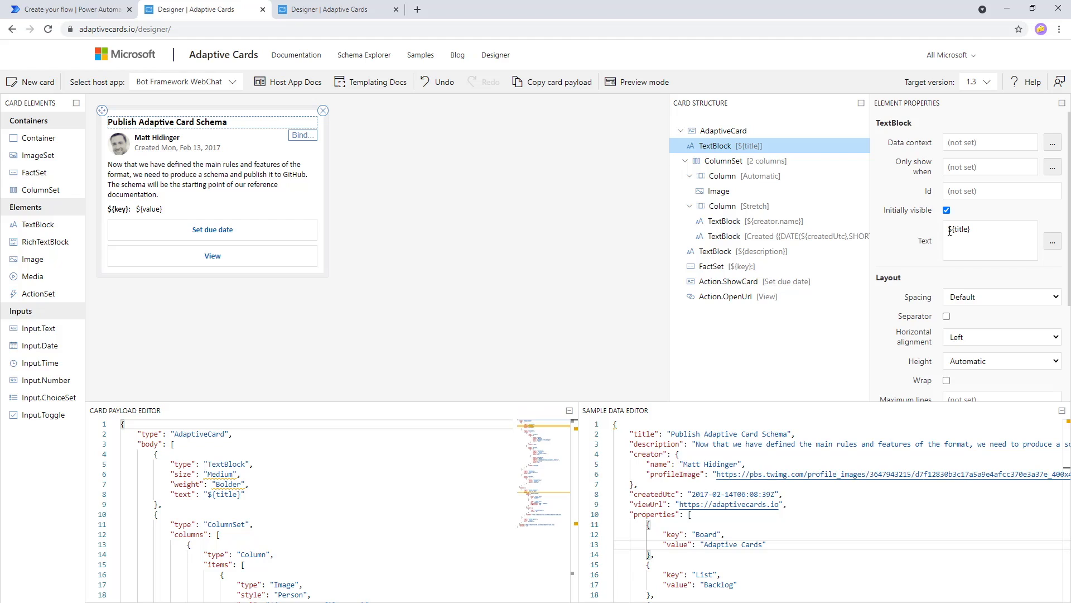
pyautogui.moveTo(948, 230); pyautogui.dragTo(959, 230)
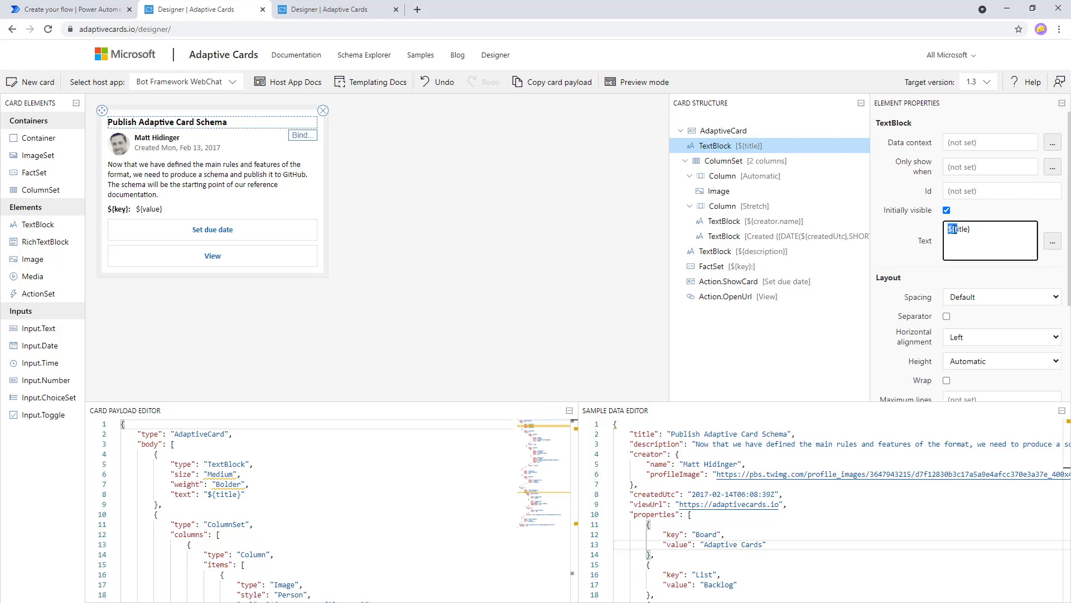
pyautogui.click(953, 229)
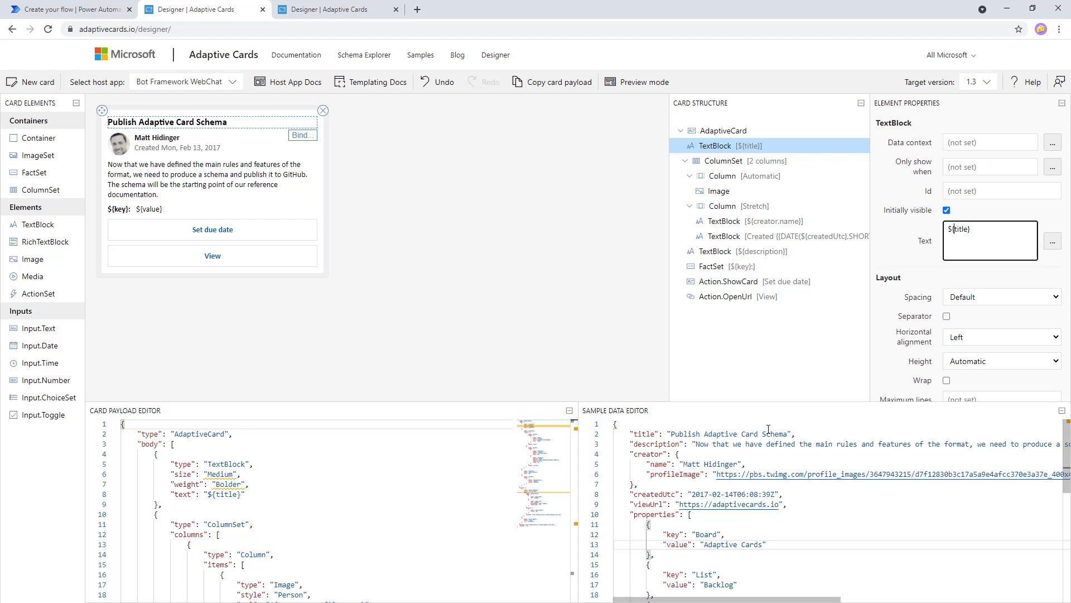
pyautogui.moveTo(1003, 238); pyautogui.dragTo(919, 227)
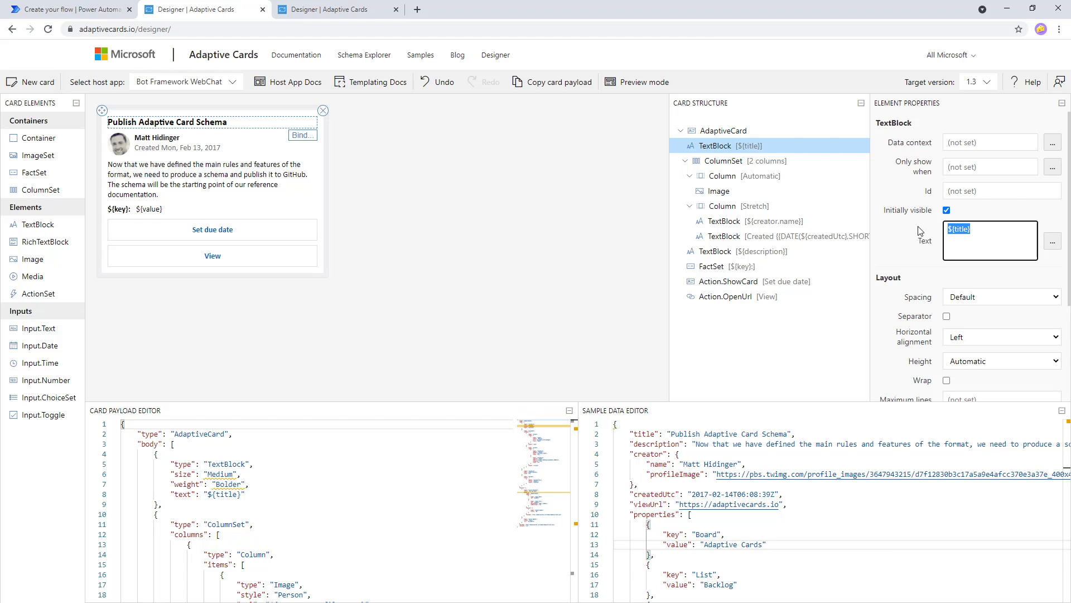
pyautogui.write('Flow Joe')
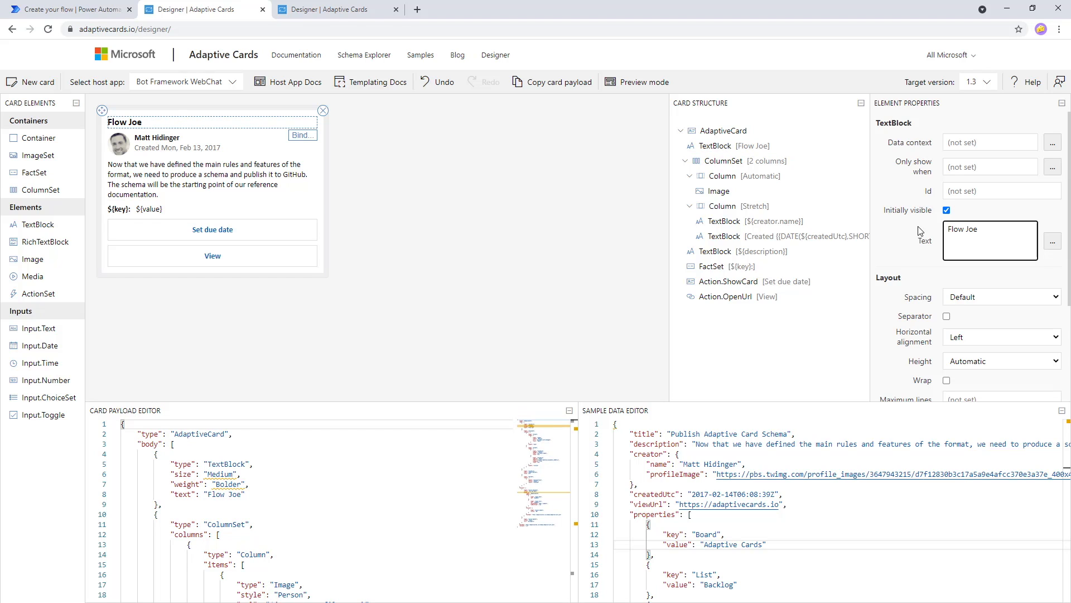
pyautogui.click(618, 205)
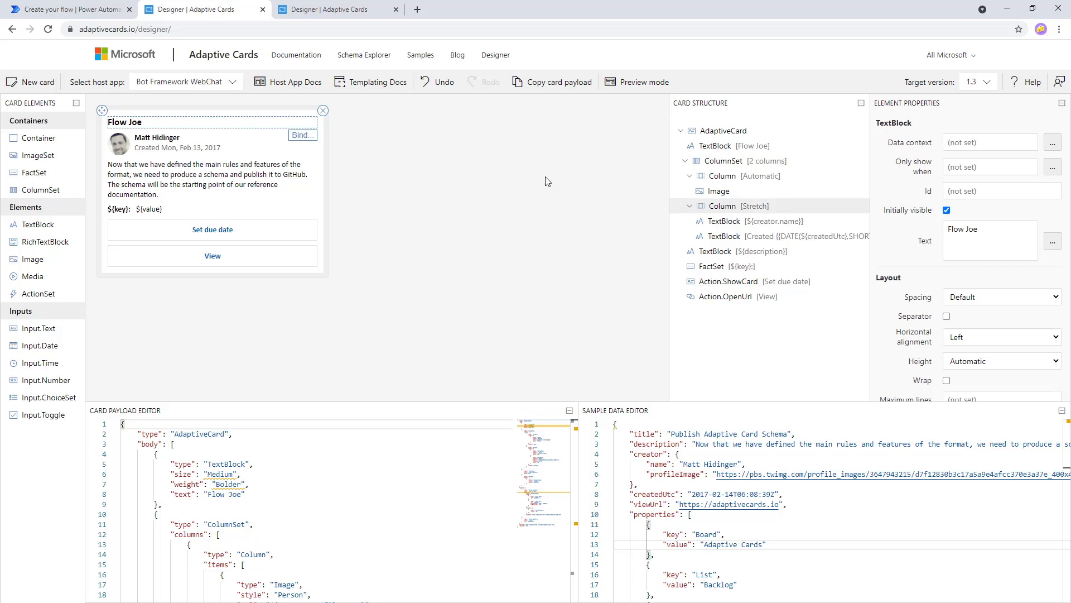
# Check how the retitled card renders in Microsoft Teams - Light, and restore the Bot Framework WebChat host
pyautogui.click(226, 82)
pyautogui.click(213, 150)
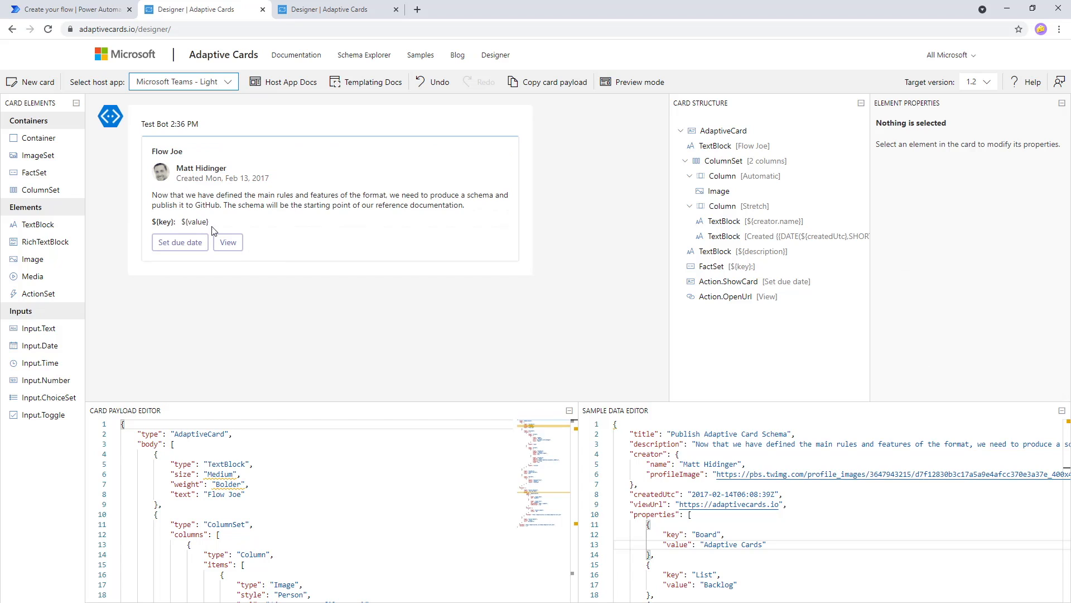
pyautogui.click(222, 84)
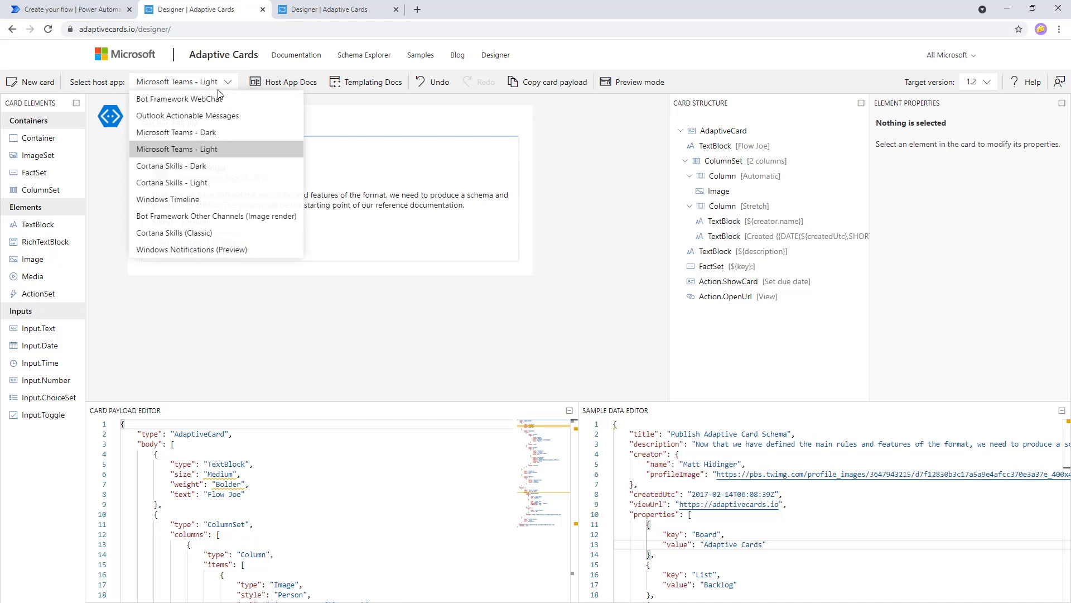
pyautogui.click(184, 98)
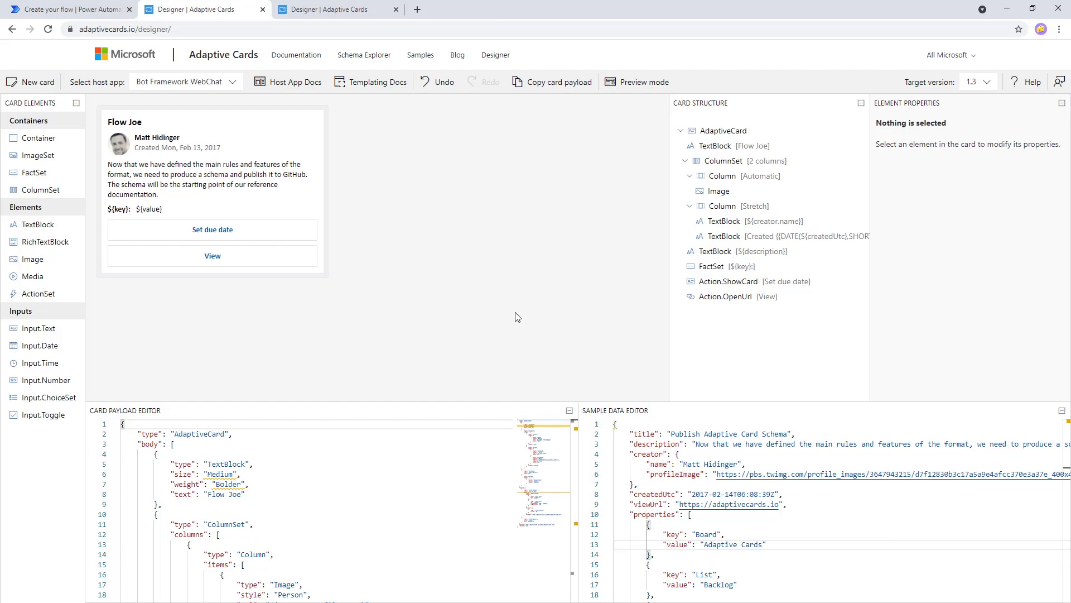
# Examine the title TextBlock's JSON in the card payload alongside its element properties, including the payload's closing schema and version lines
pyautogui.click(252, 124)
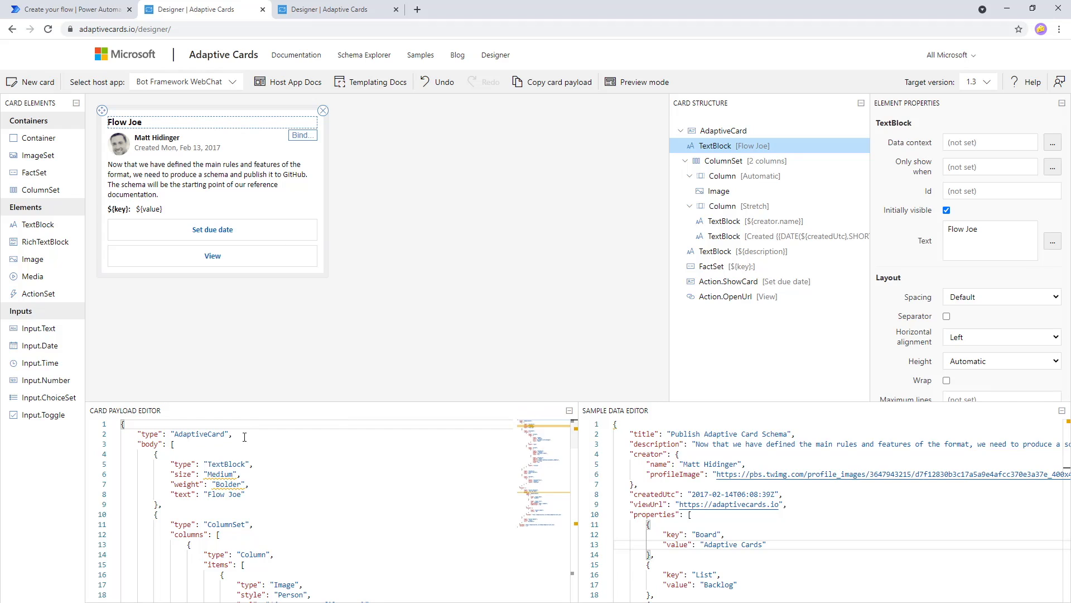
pyautogui.click(266, 443)
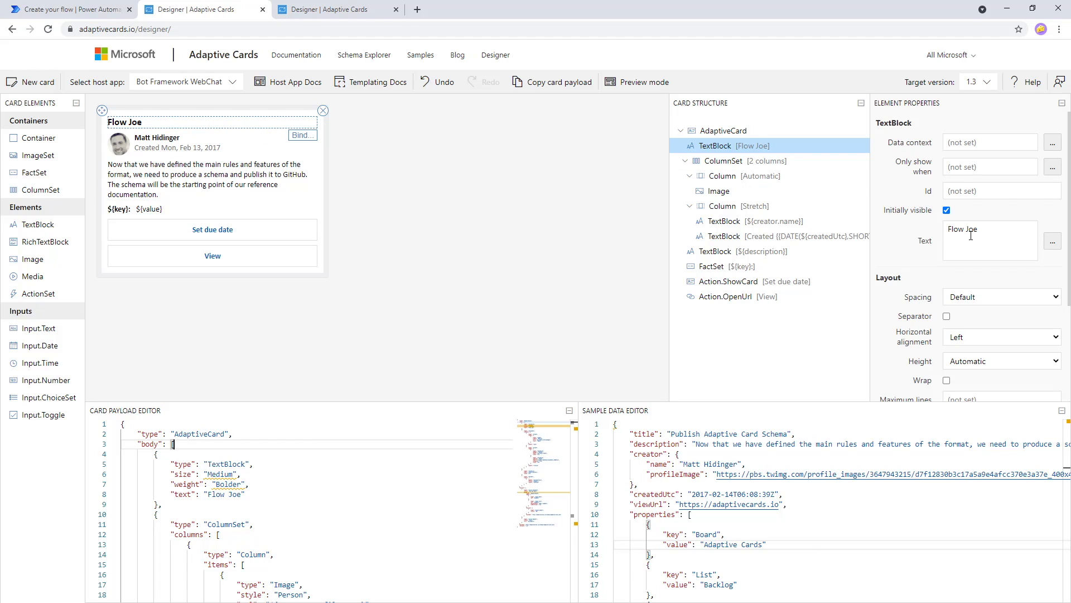
pyautogui.click(158, 455)
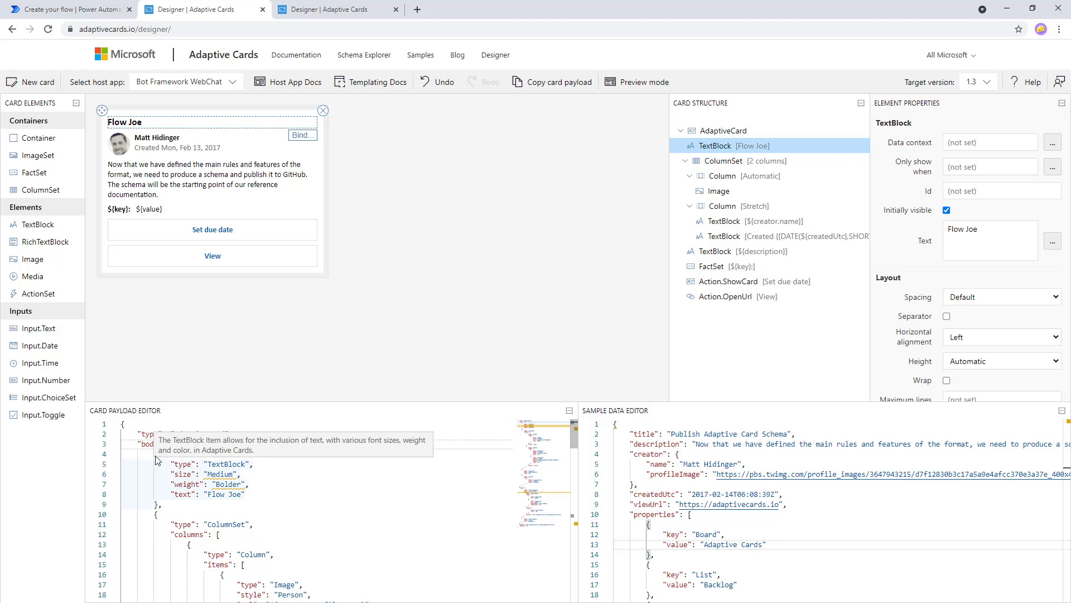
pyautogui.moveTo(157, 454); pyautogui.dragTo(160, 505)
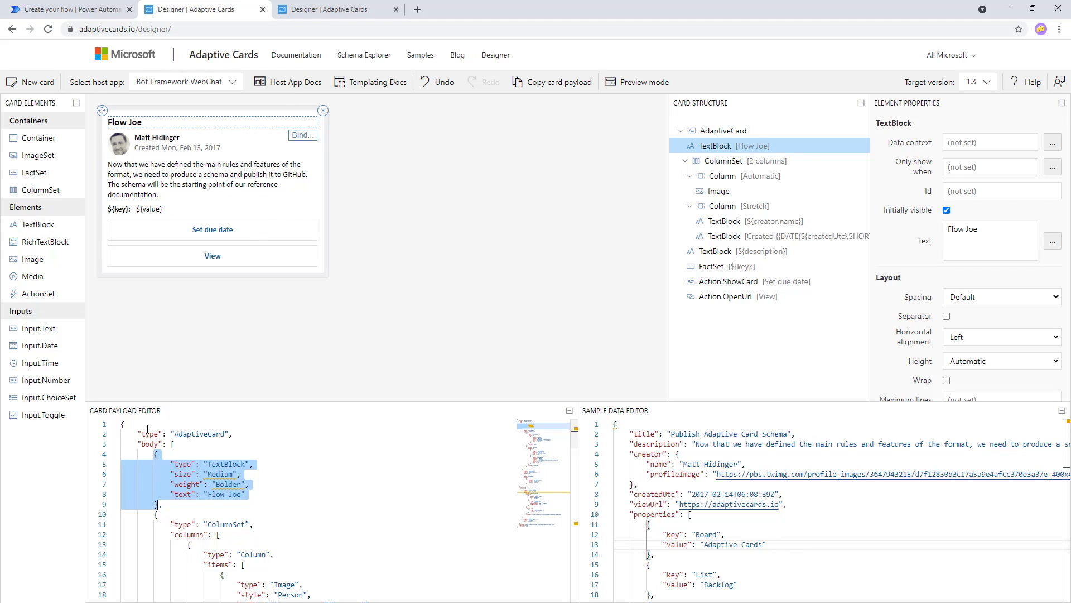
pyautogui.click(236, 432)
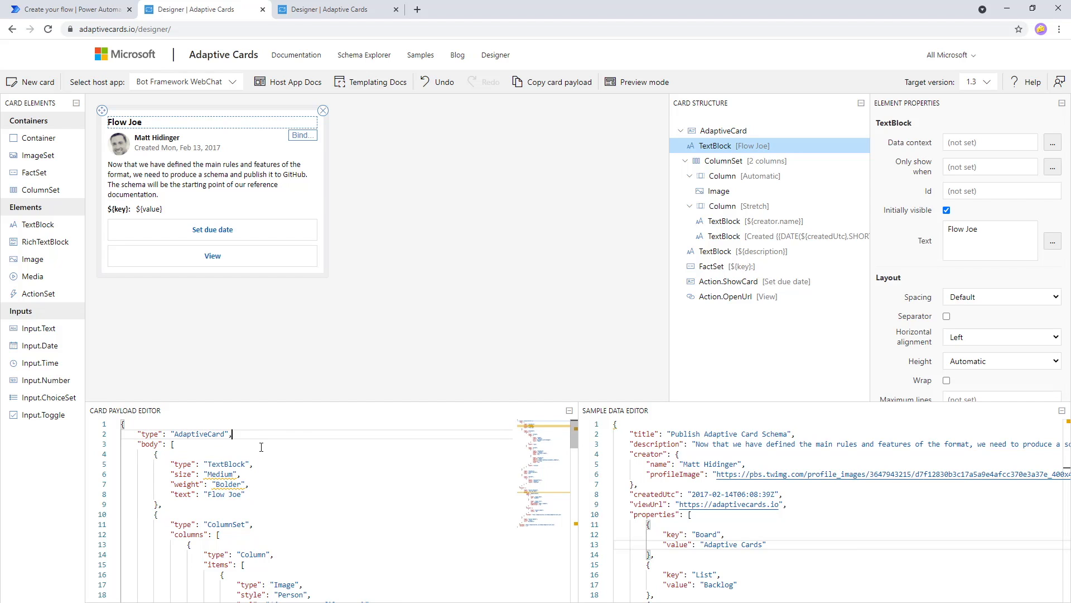
pyautogui.scroll(-15, 261, 447)
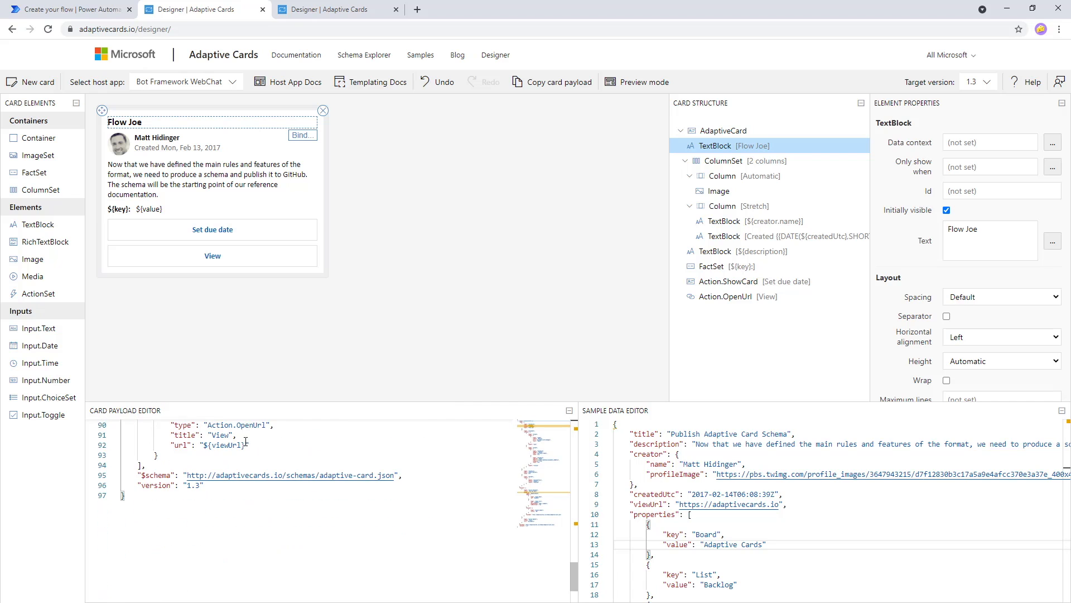
pyautogui.doubleClick(156, 476)
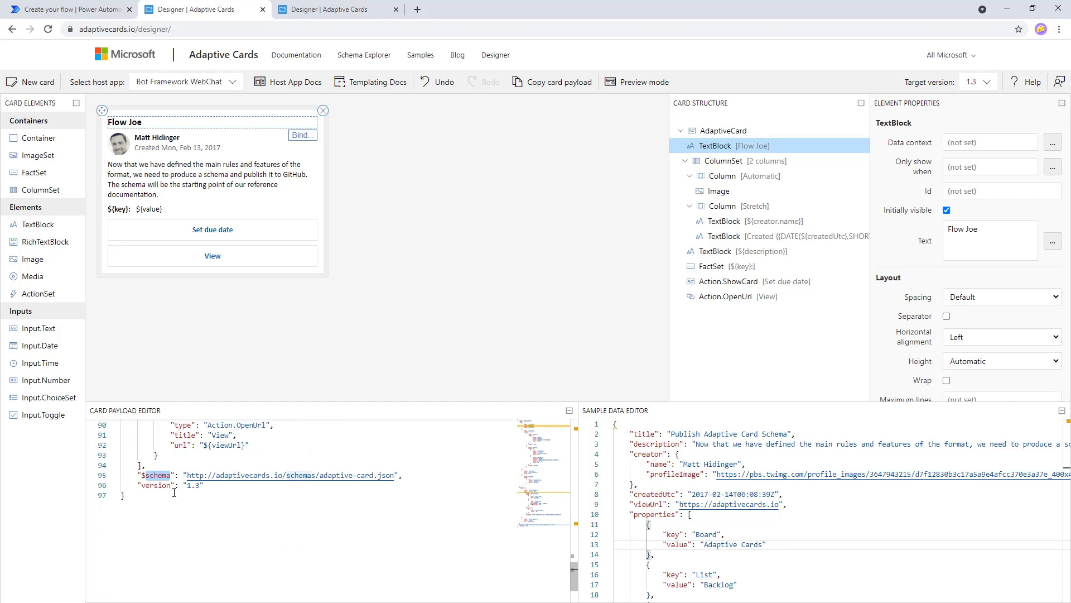
pyautogui.scroll(15, 226, 502)
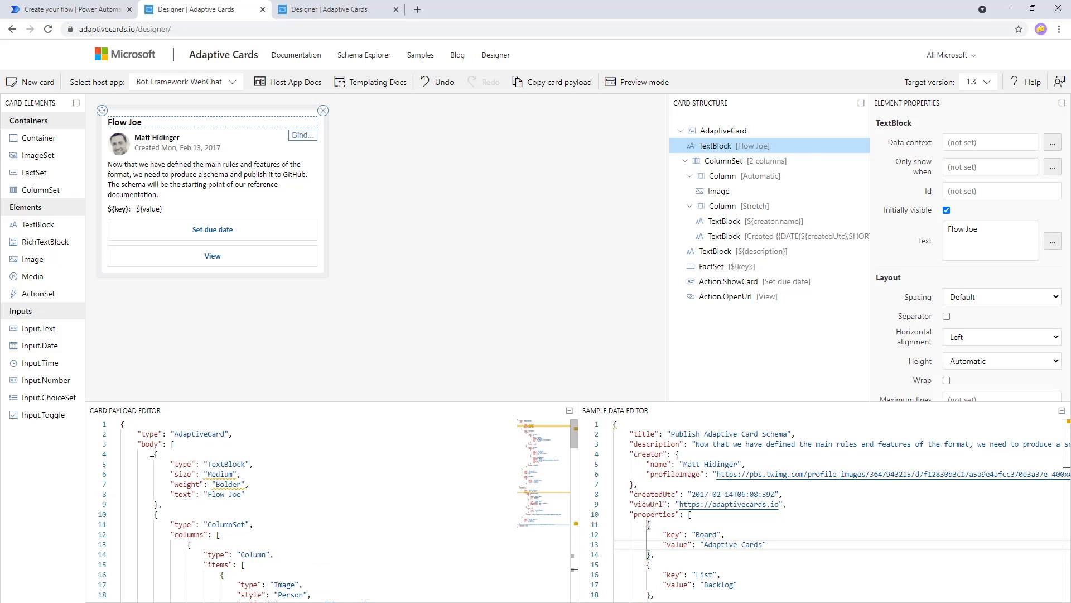
pyautogui.moveTo(155, 454); pyautogui.dragTo(160, 504)
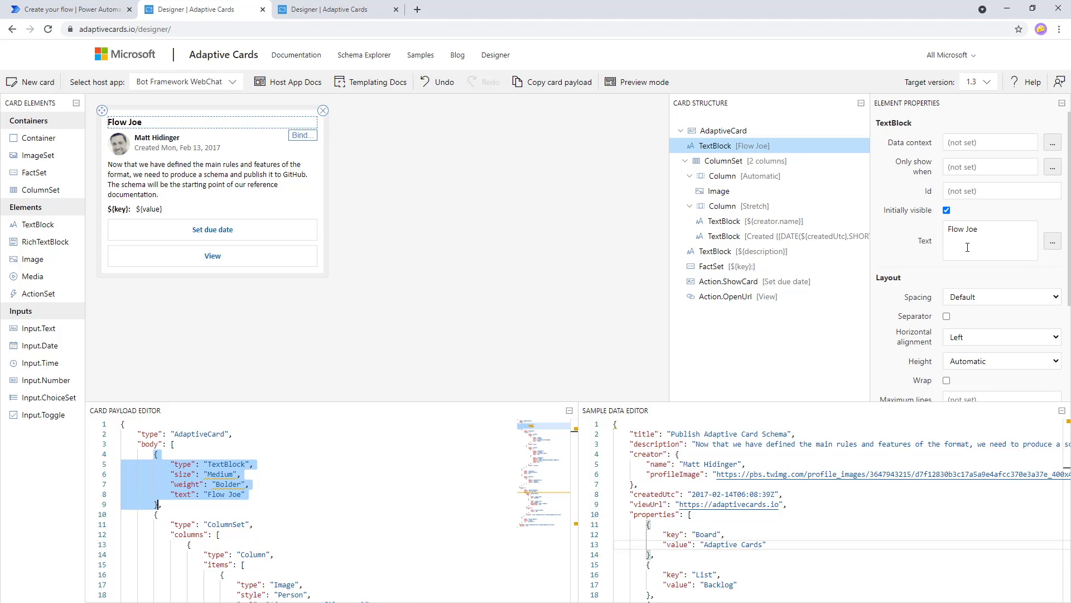
pyautogui.scroll(-4, 967, 247)
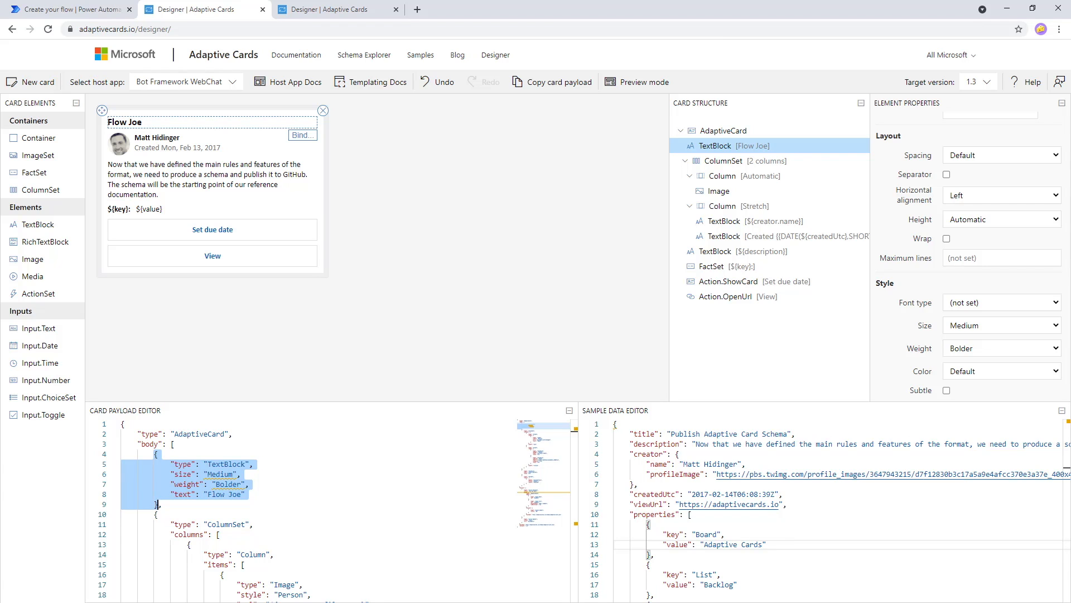
# Start a new card from the Blank card sample, and look at the finished example card in the other designer for reference
pyautogui.click(24, 84)
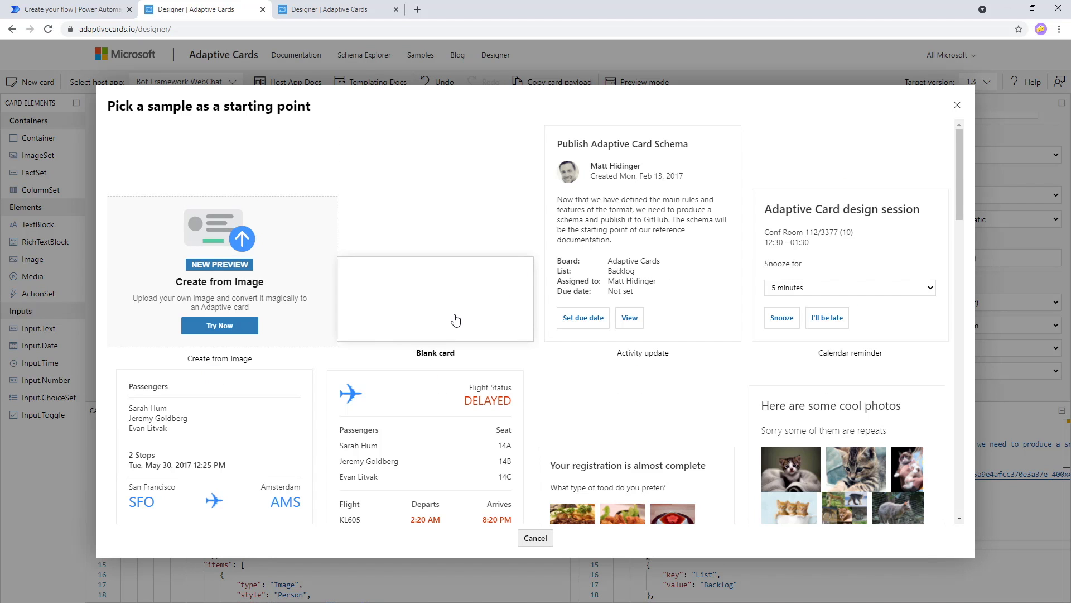
pyautogui.click(456, 319)
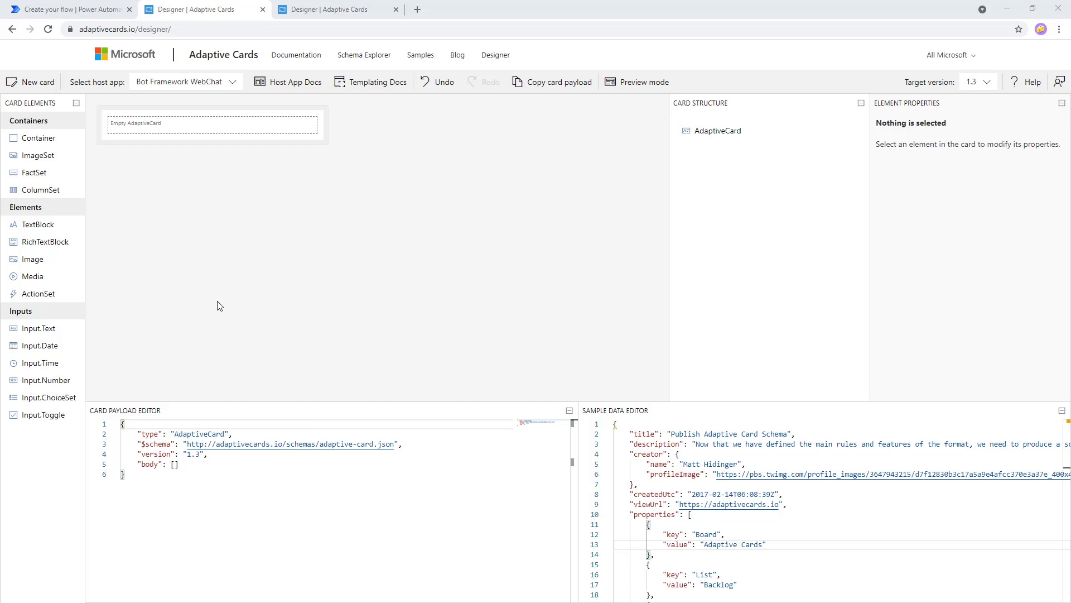
pyautogui.click(366, 10)
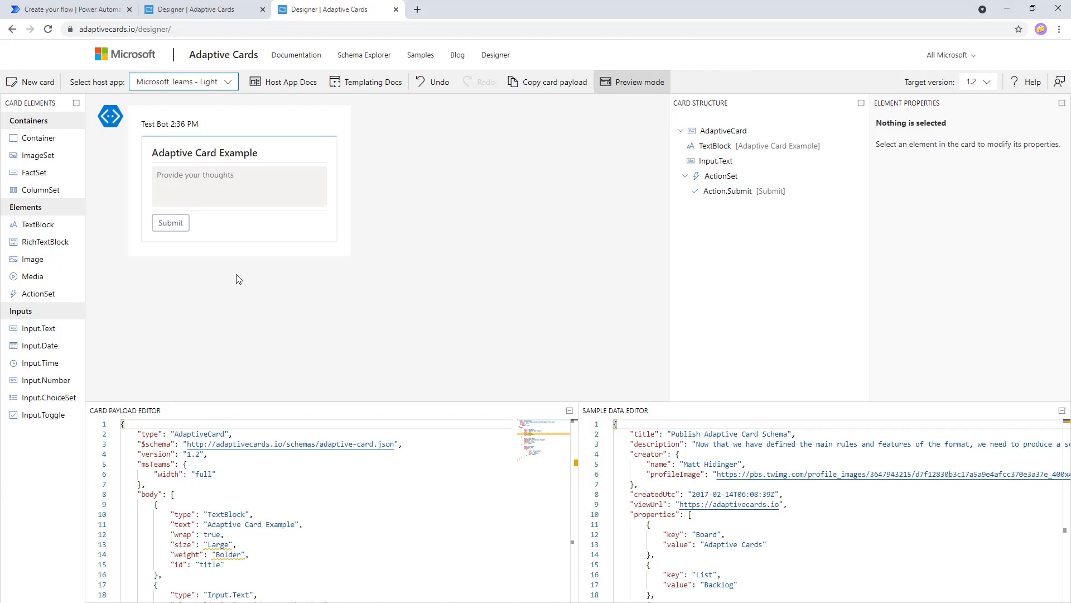
pyautogui.click(218, 12)
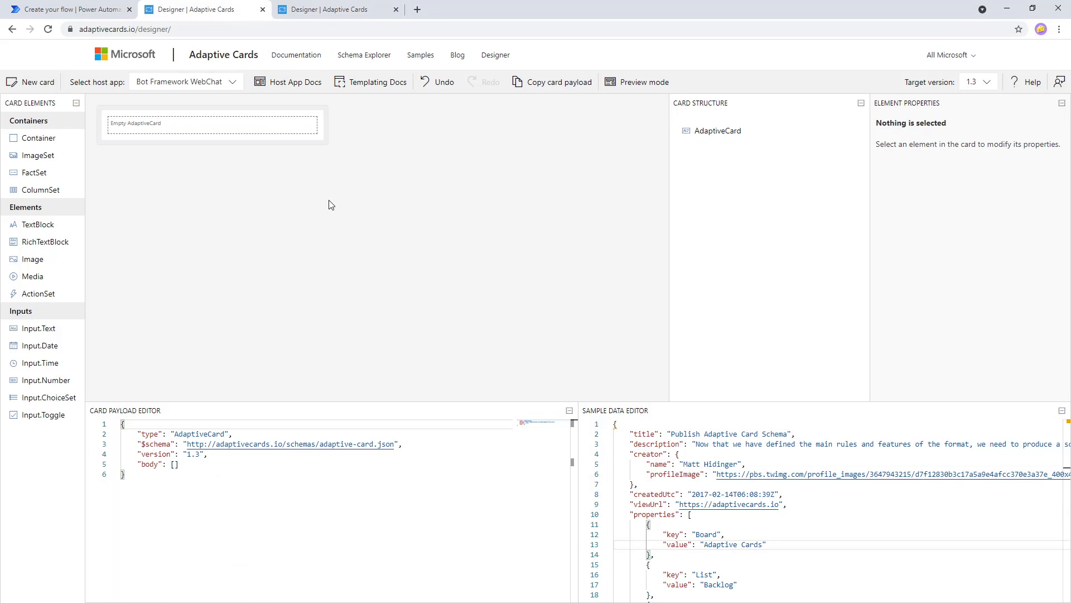
# Set the blank card's target version to 1.2 to match the example card, and return to the example
pyautogui.click(974, 82)
pyautogui.click(971, 136)
pyautogui.click(338, 12)
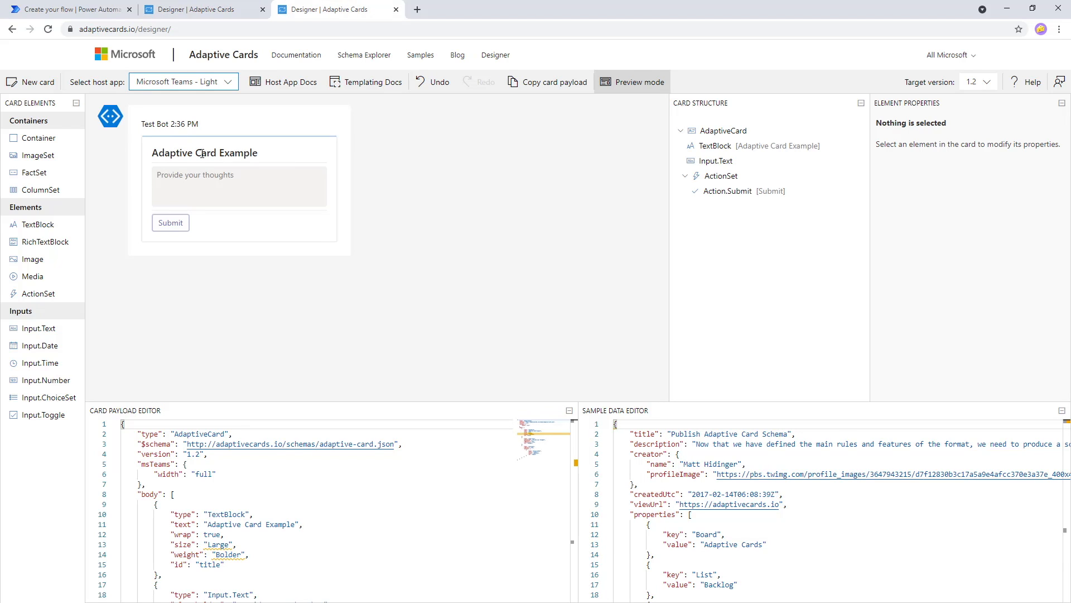
# Return to the blank card's designer and add a TextBlock to the empty card
pyautogui.click(203, 12)
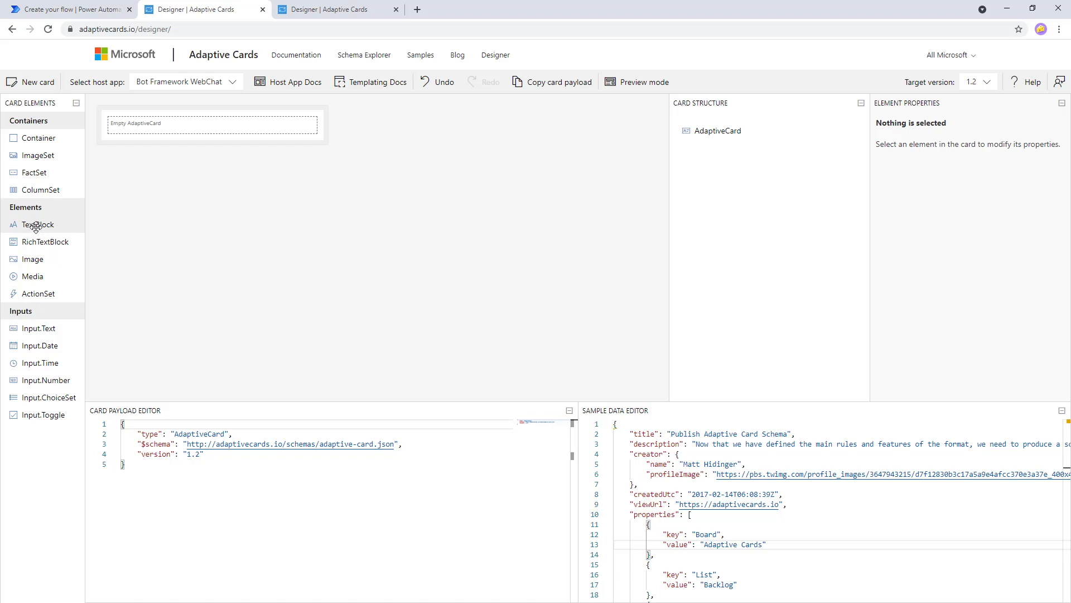
pyautogui.moveTo(35, 226); pyautogui.dragTo(168, 121)
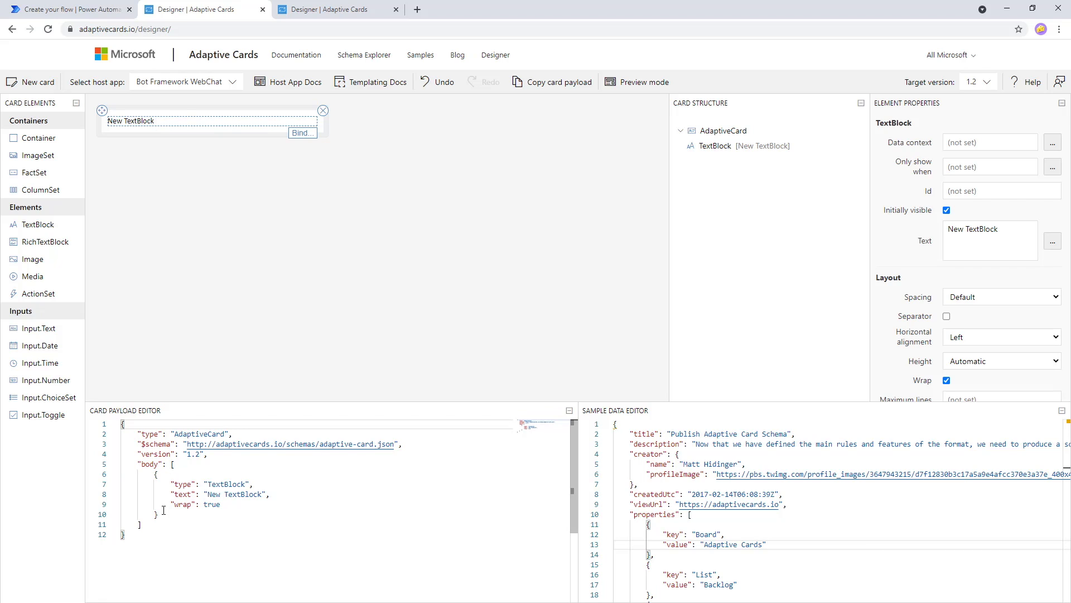
# Examine the new TextBlock's JSON lines for type, text and wrap, and compare them with its element properties
pyautogui.moveTo(163, 514); pyautogui.dragTo(116, 484)
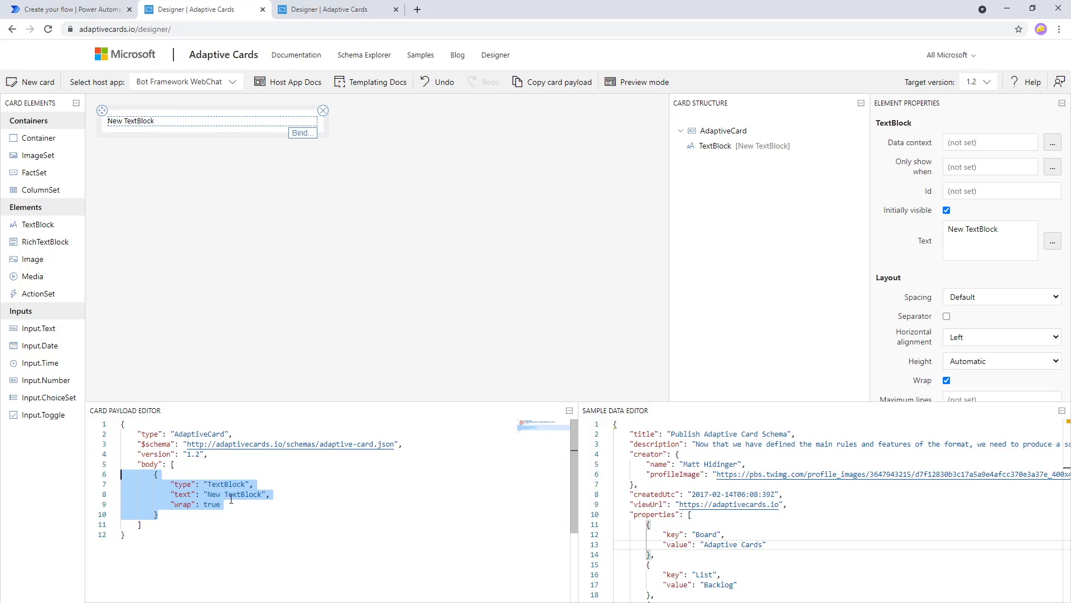
pyautogui.doubleClick(227, 484)
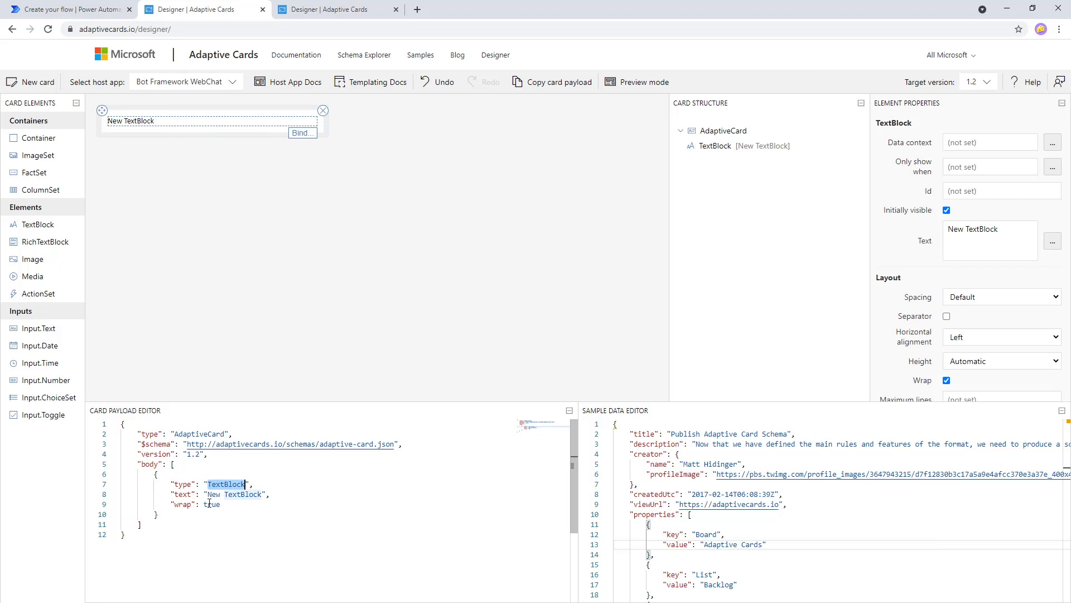
pyautogui.doubleClick(183, 495)
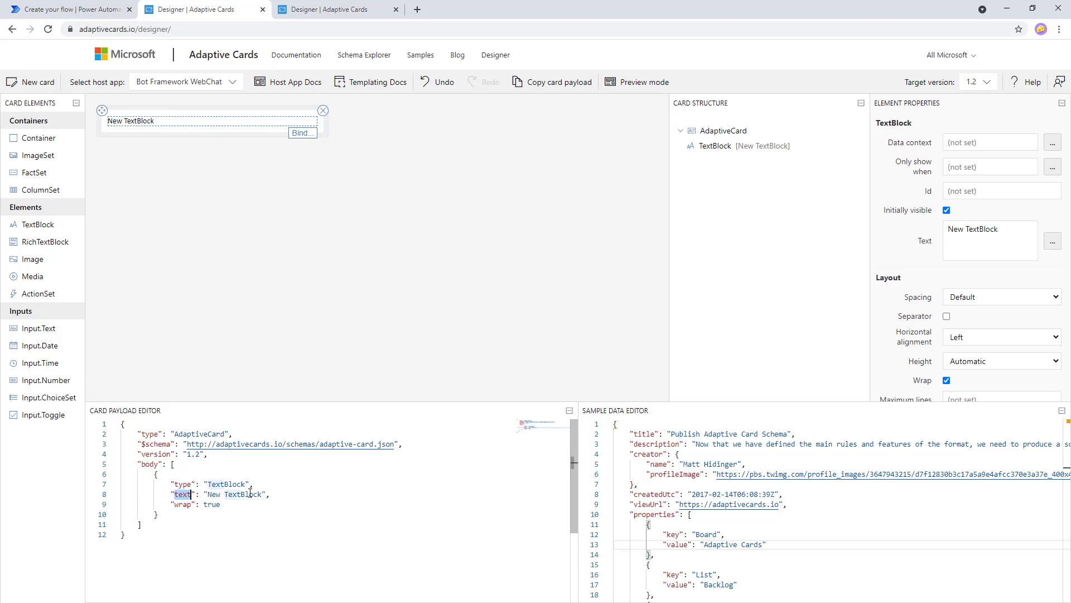
pyautogui.click(187, 505)
pyautogui.doubleClick(212, 504)
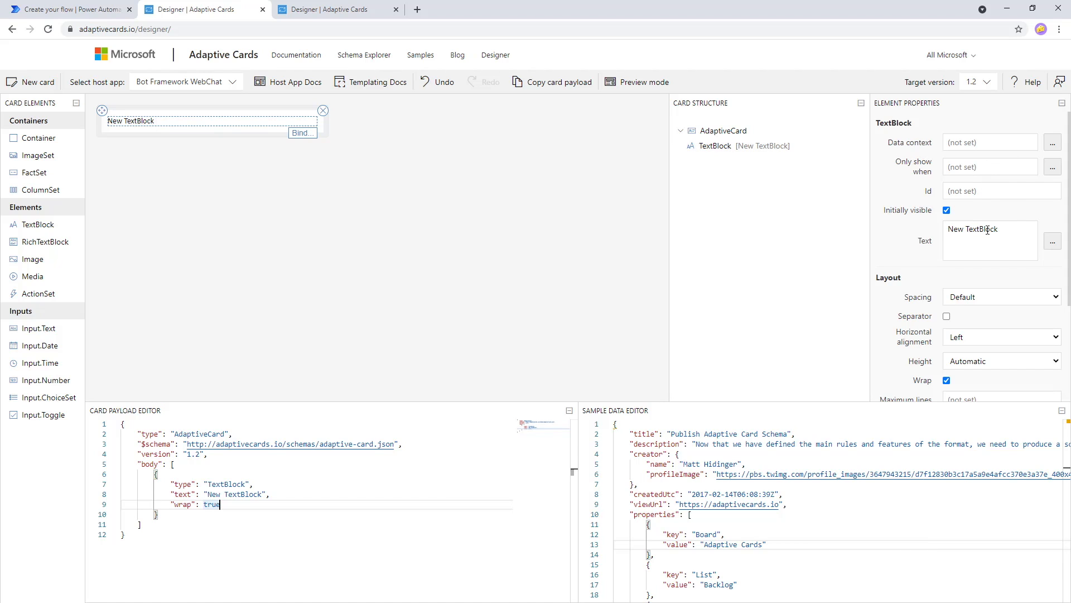
pyautogui.scroll(-1, 978, 281)
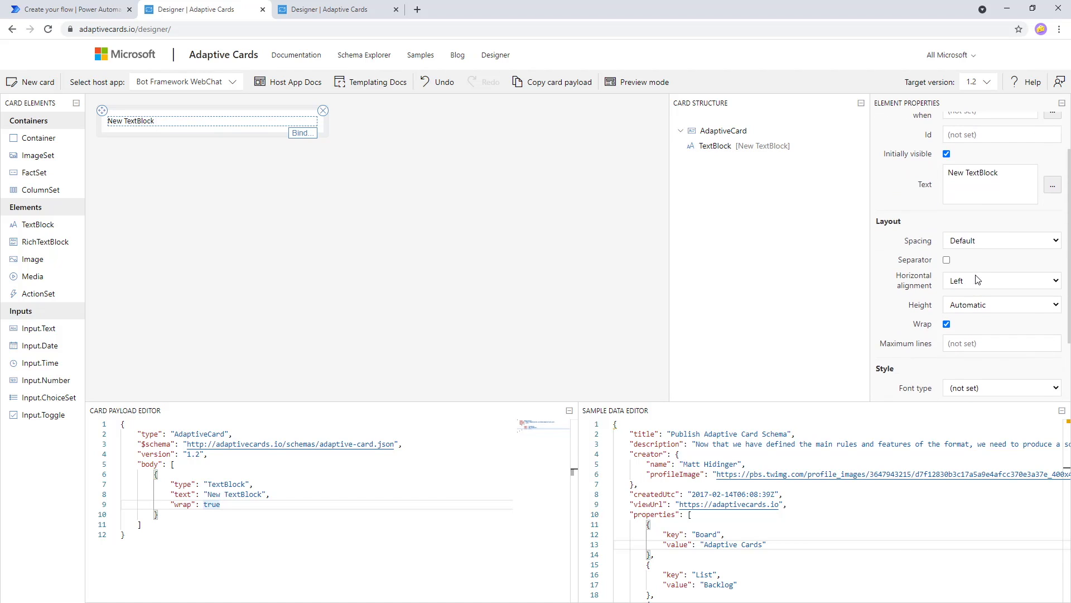
pyautogui.scroll(-1, 978, 280)
pyautogui.scroll(2, 976, 280)
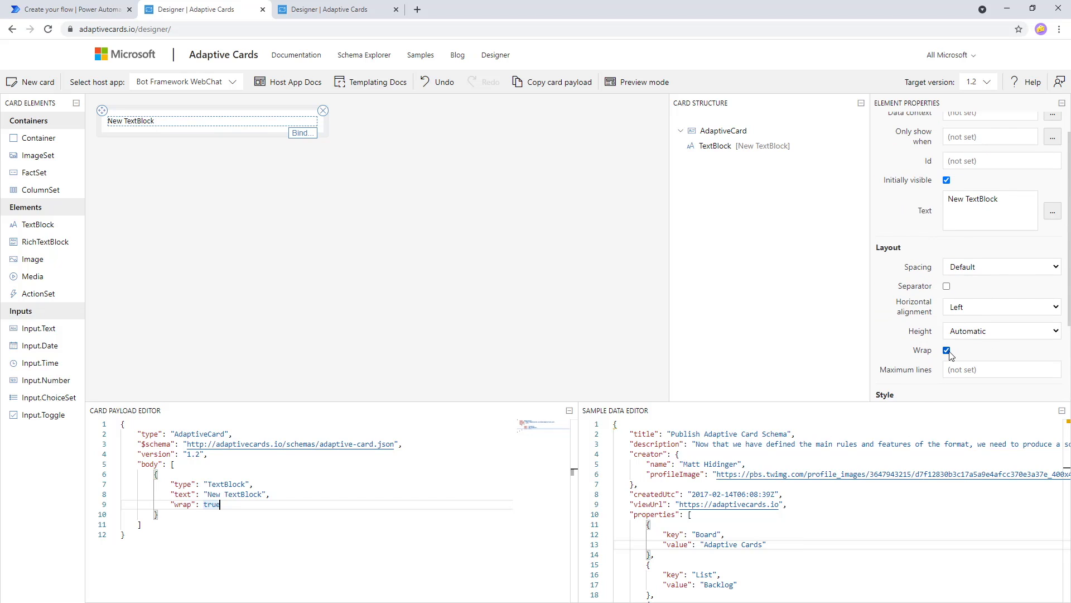
pyautogui.scroll(1, 955, 350)
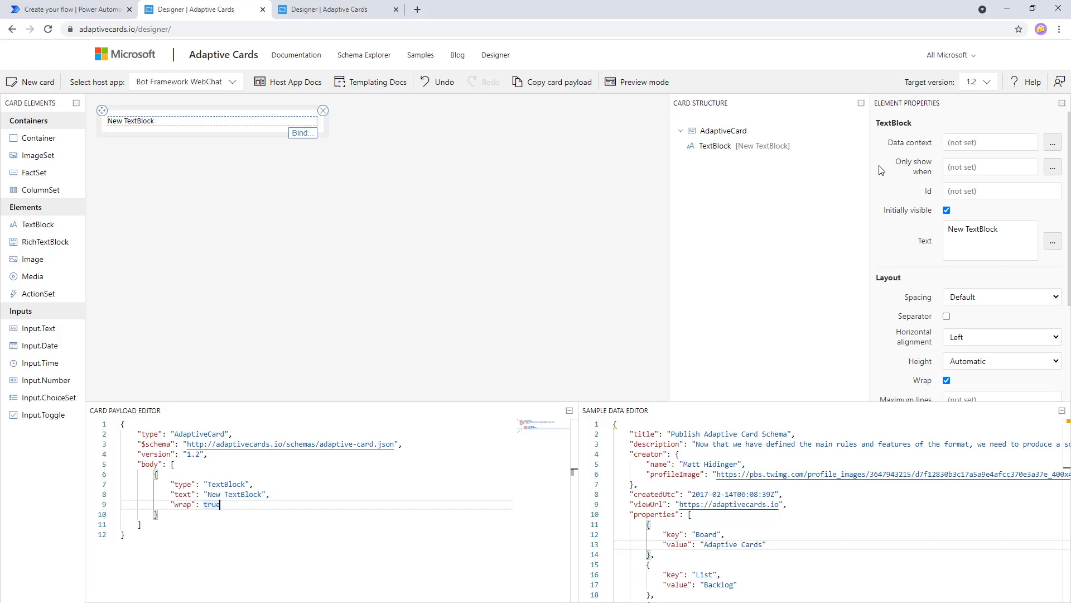
# Set the TextBlock's Id to "title" and its text to "Adaptive Card Example"
pyautogui.click(972, 189)
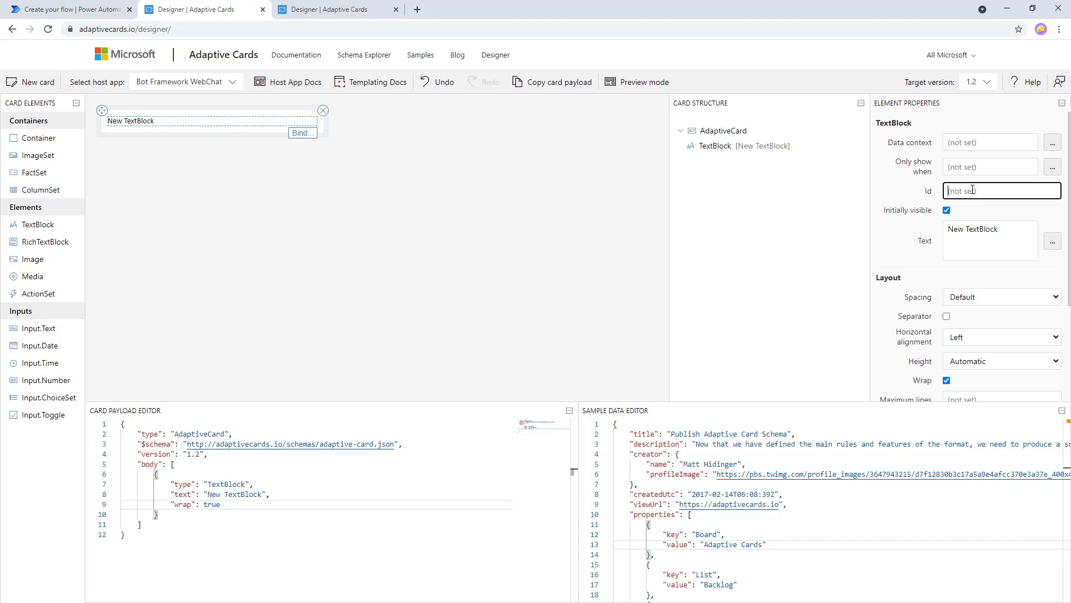
pyautogui.write('title')
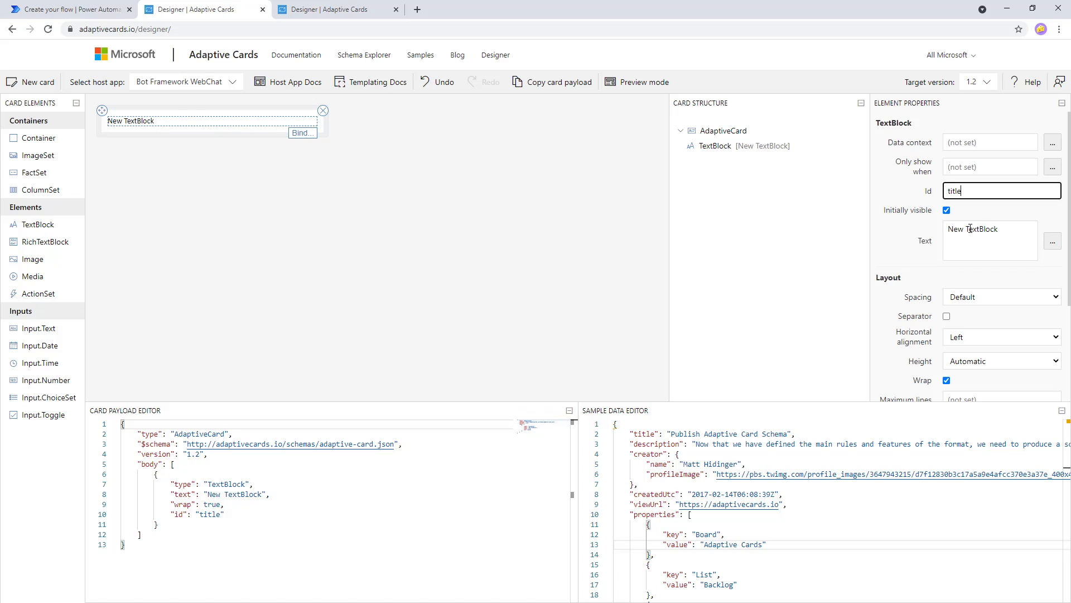
pyautogui.tripleClick(970, 229)
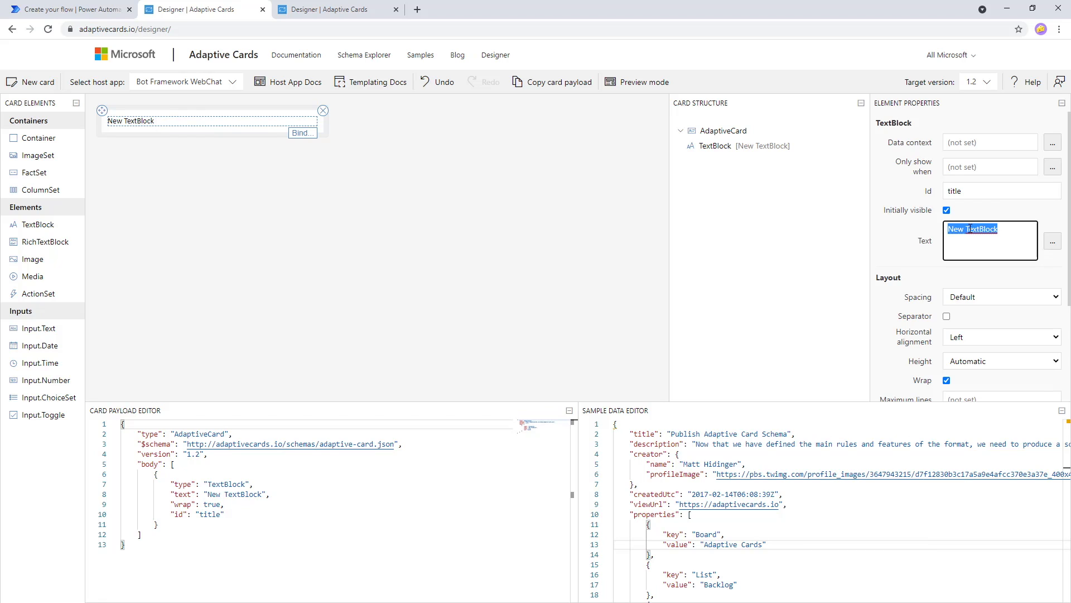
pyautogui.write('Ada')
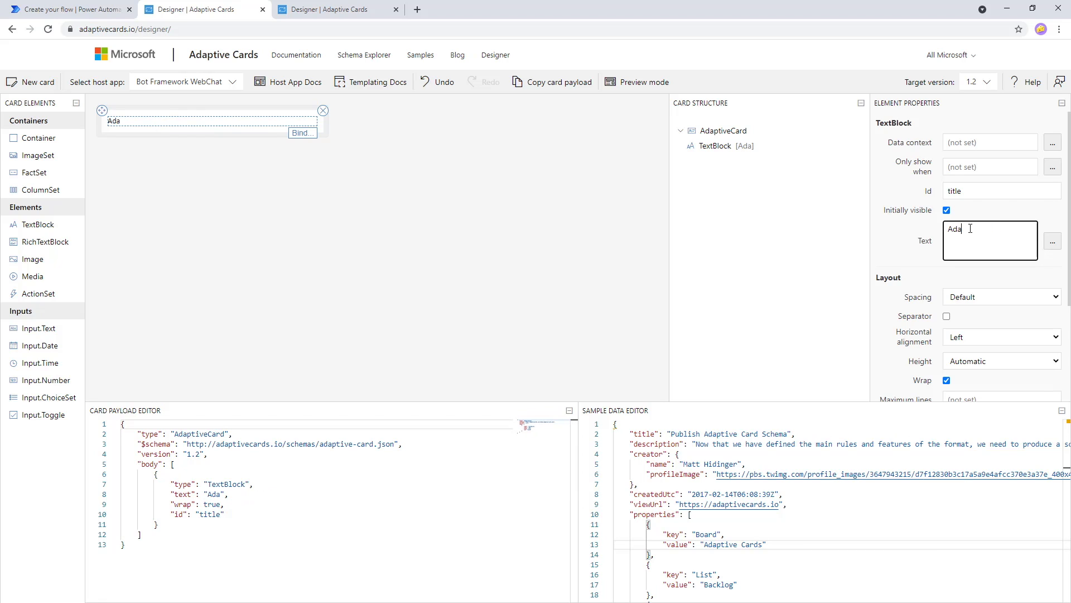
pyautogui.write('ptive Card Example')
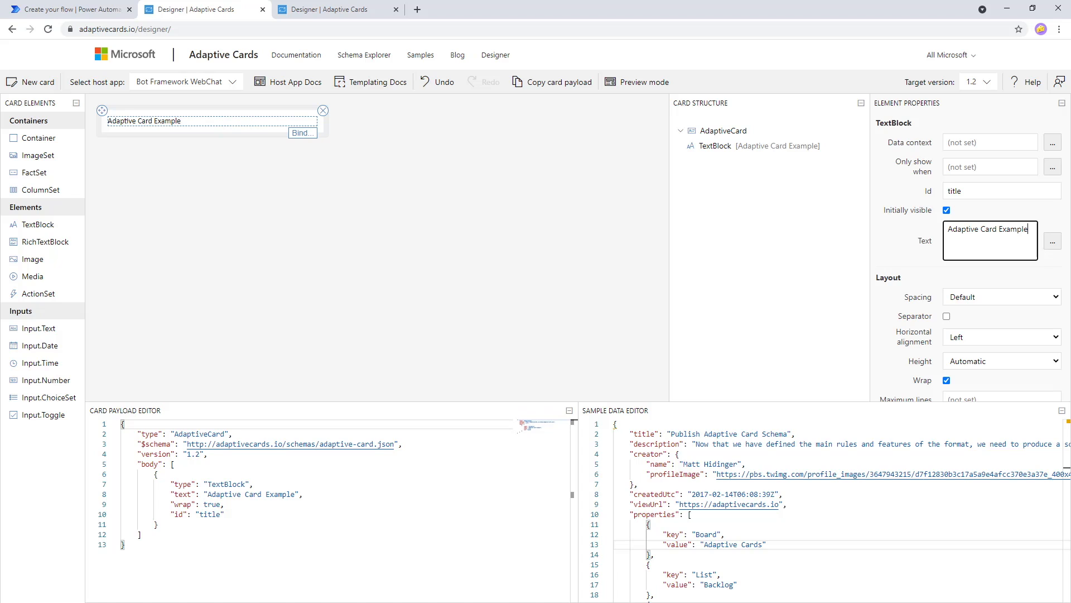
# Style the title TextBlock with size Large and weight Bolder
pyautogui.scroll(-3, 960, 312)
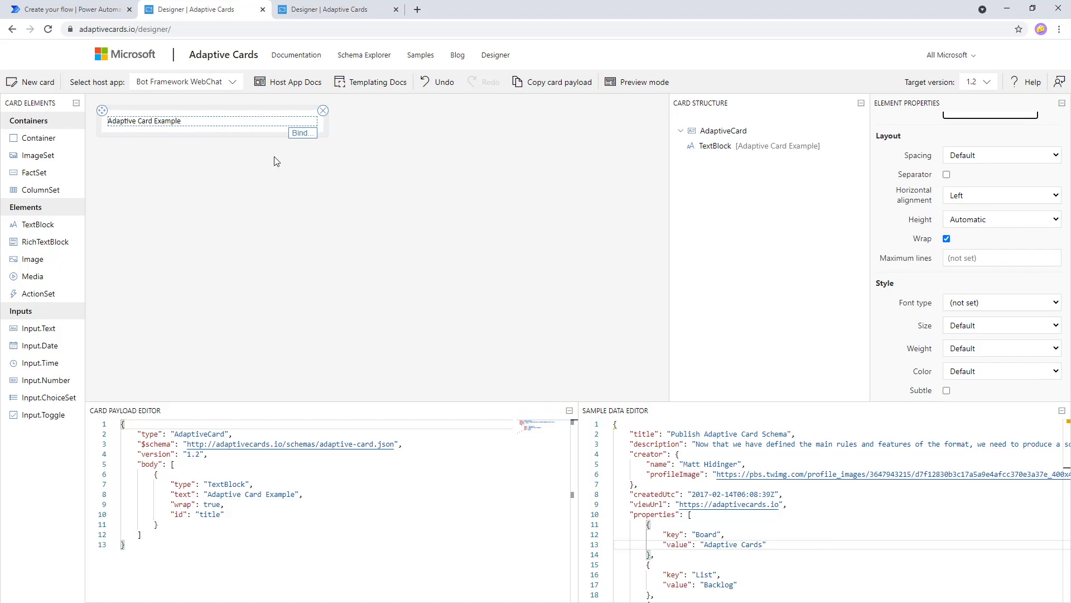
pyautogui.click(981, 331)
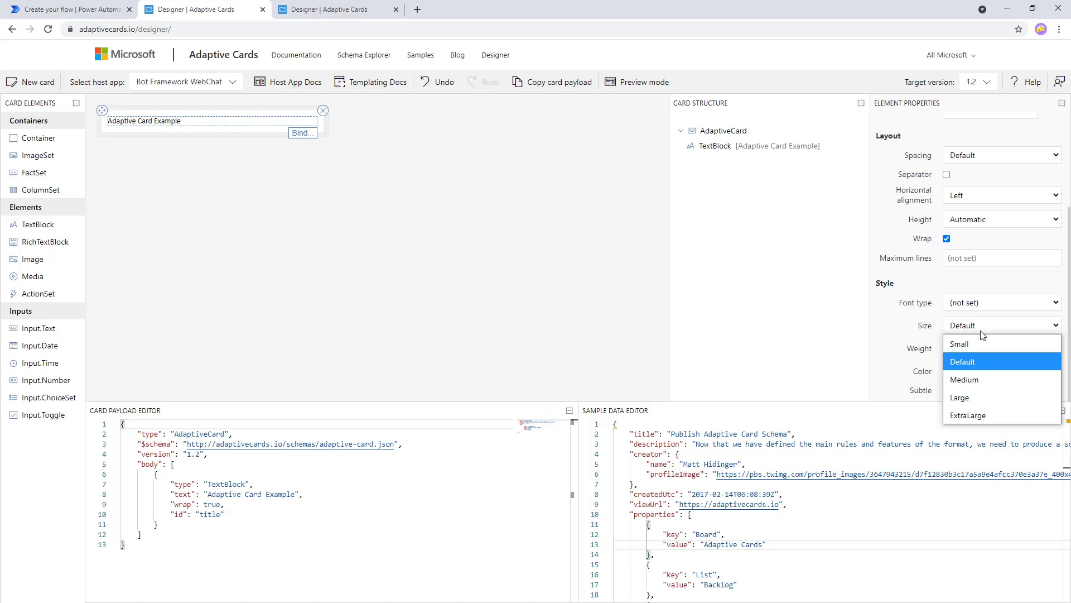
pyautogui.click(981, 396)
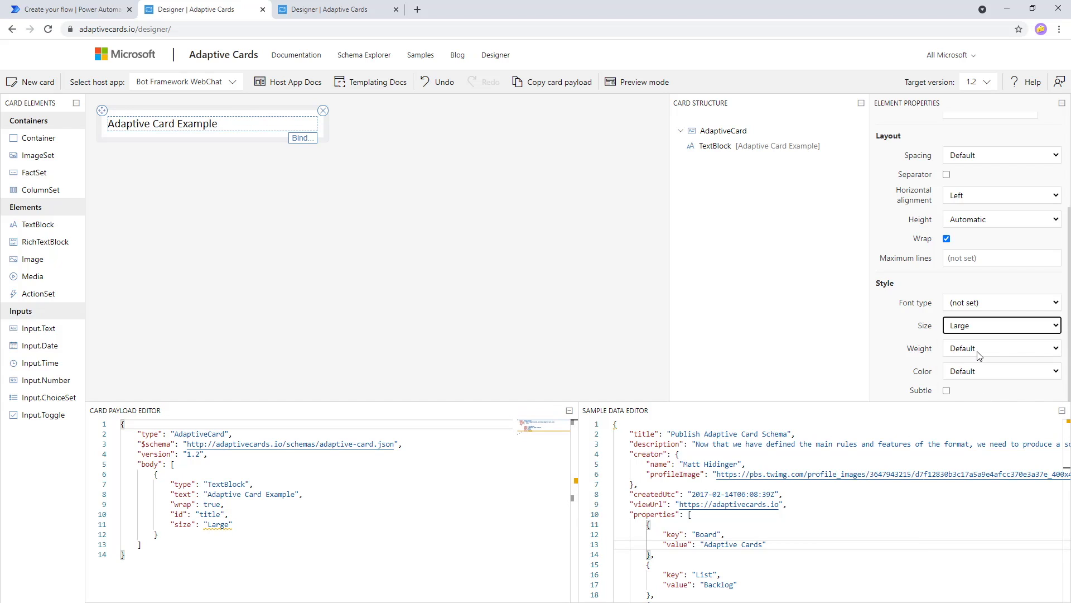
pyautogui.click(978, 351)
pyautogui.click(967, 399)
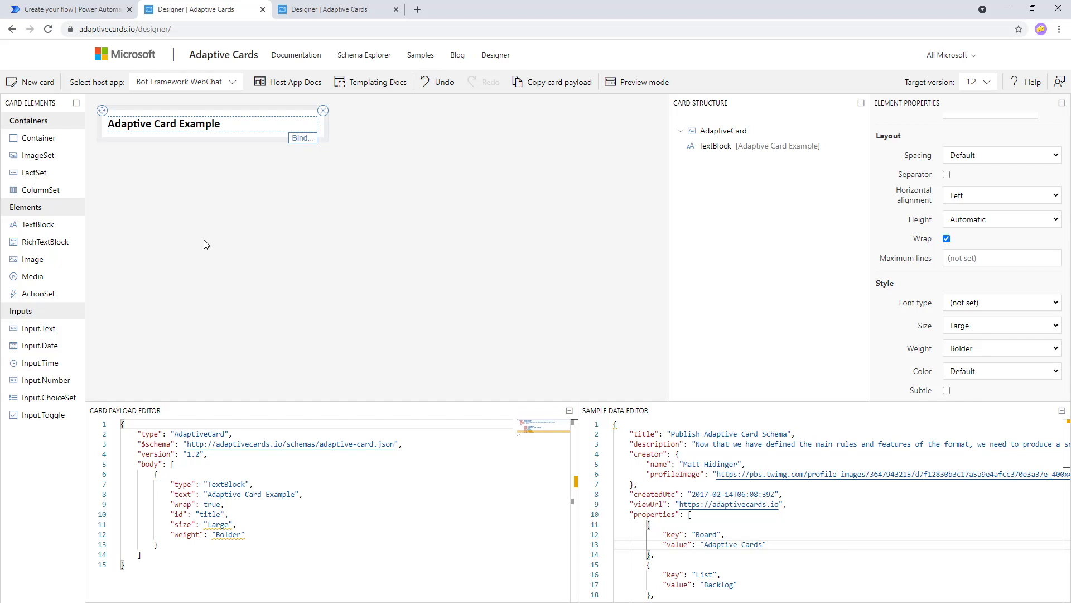
# Switch the finished example card's host app to Bot Framework WebChat and compare its title with the new card's
pyautogui.click(337, 10)
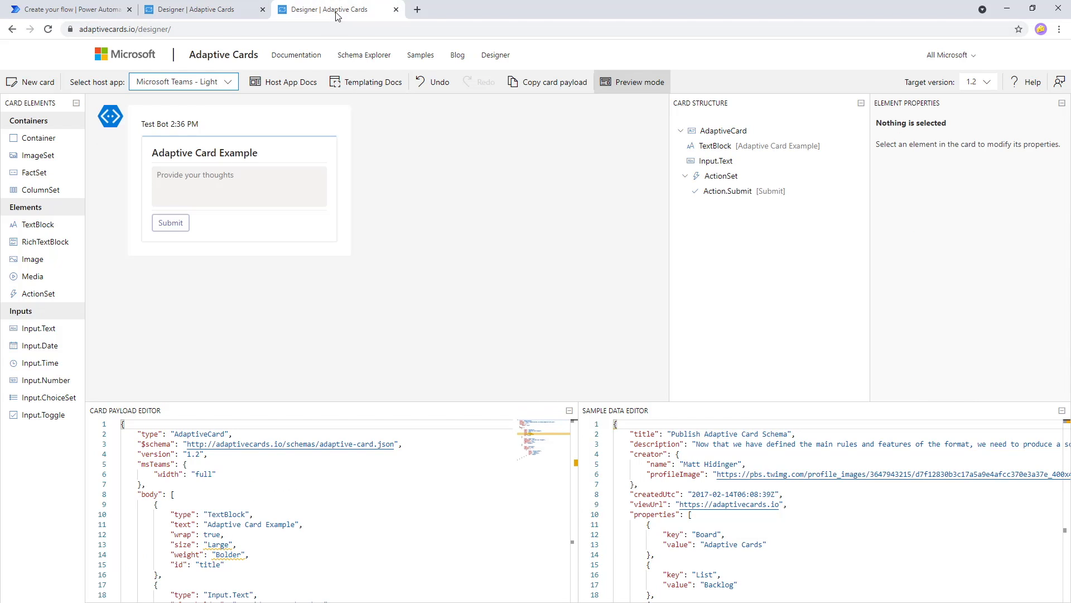
pyautogui.click(190, 82)
pyautogui.click(184, 100)
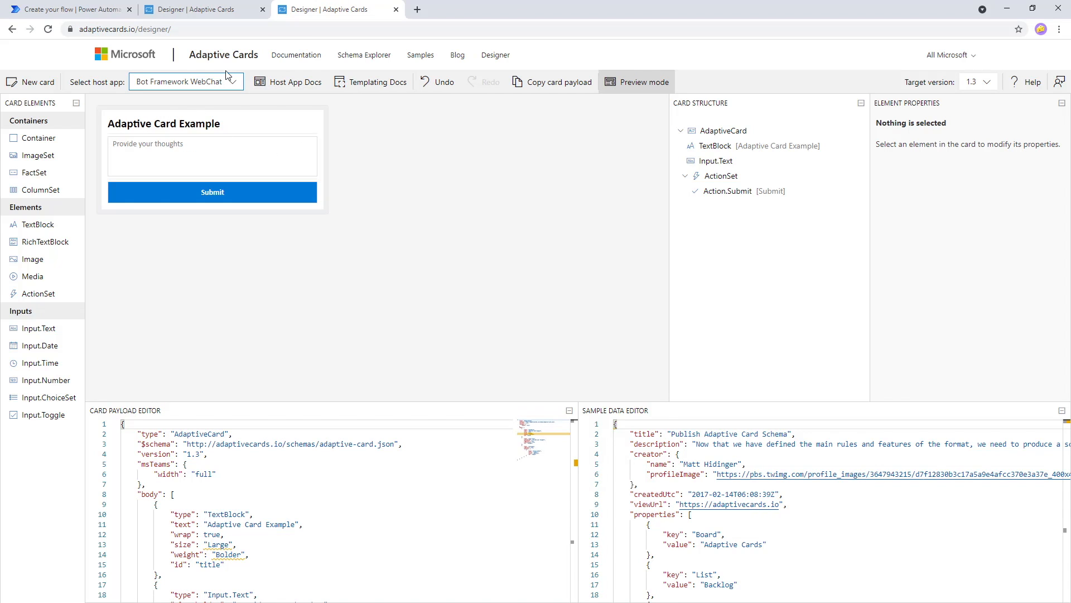
pyautogui.click(241, 14)
pyautogui.click(330, 12)
pyautogui.click(248, 10)
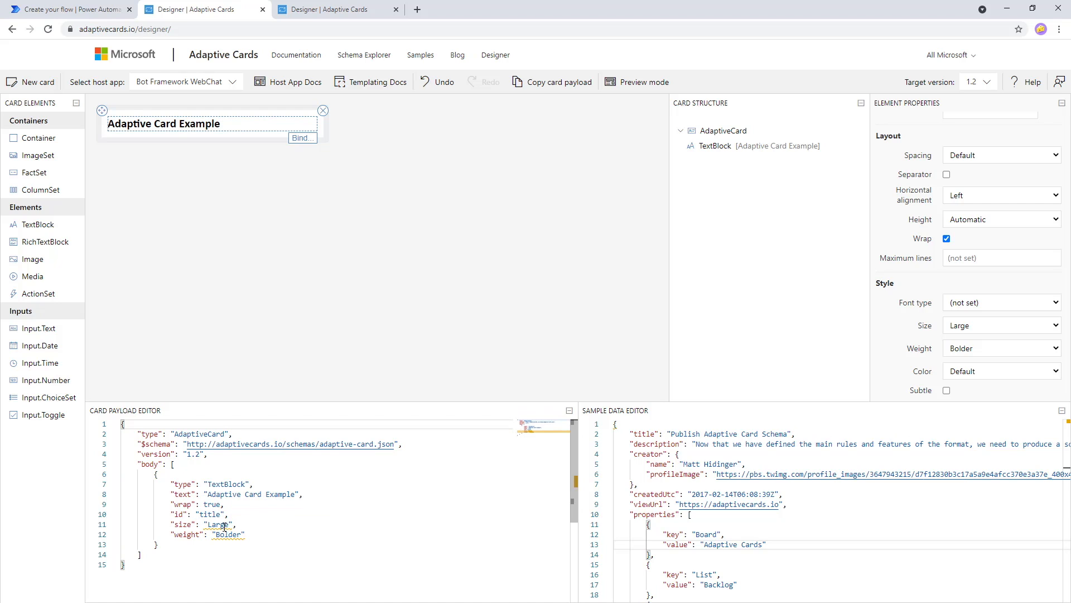
# Try the lowercase values "large" and "bolder" for the title's size and weight in the card payload
pyautogui.moveTo(222, 526)
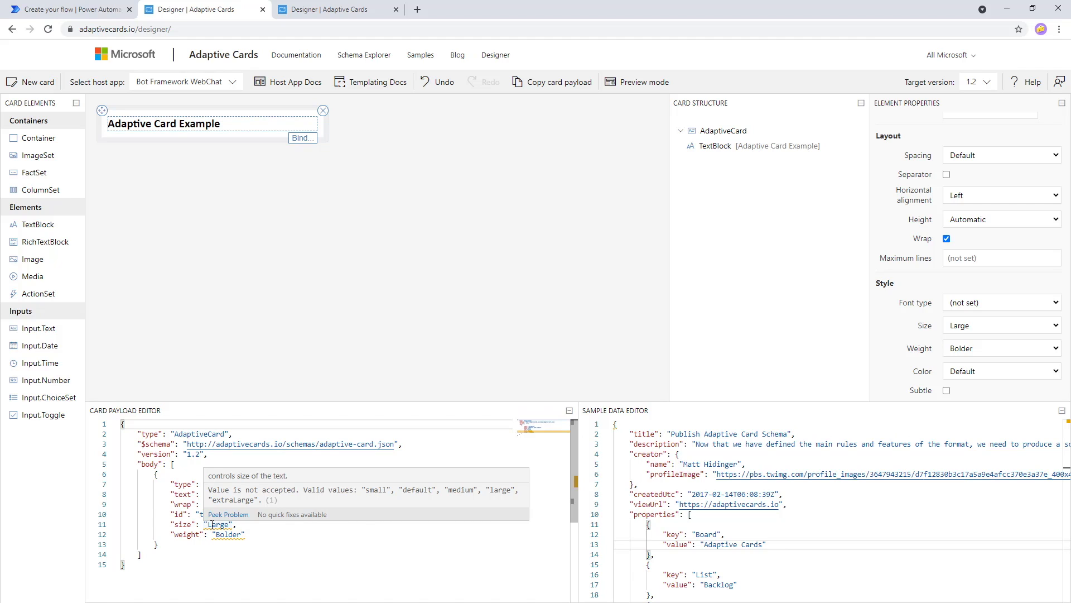
pyautogui.click(209, 525)
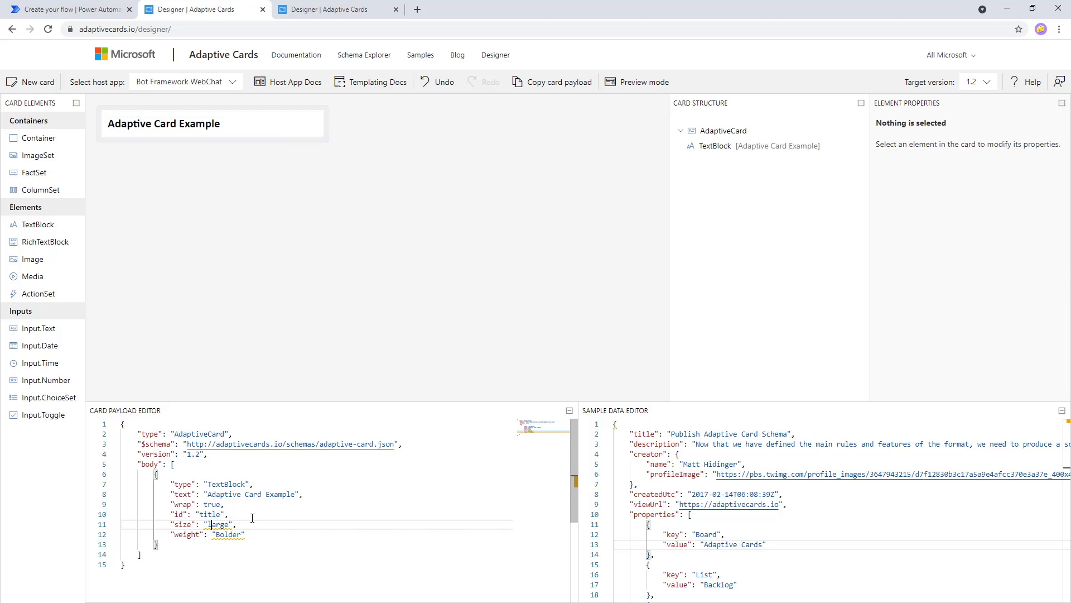
pyautogui.write('l')
pyautogui.click(217, 535)
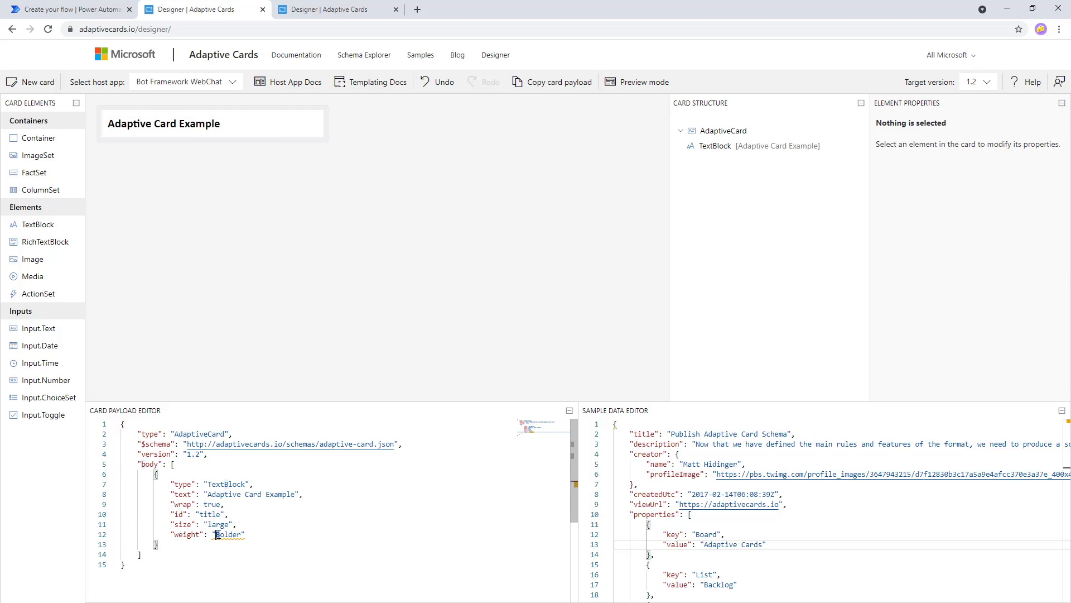
pyautogui.press('Delete')
pyautogui.write('b')
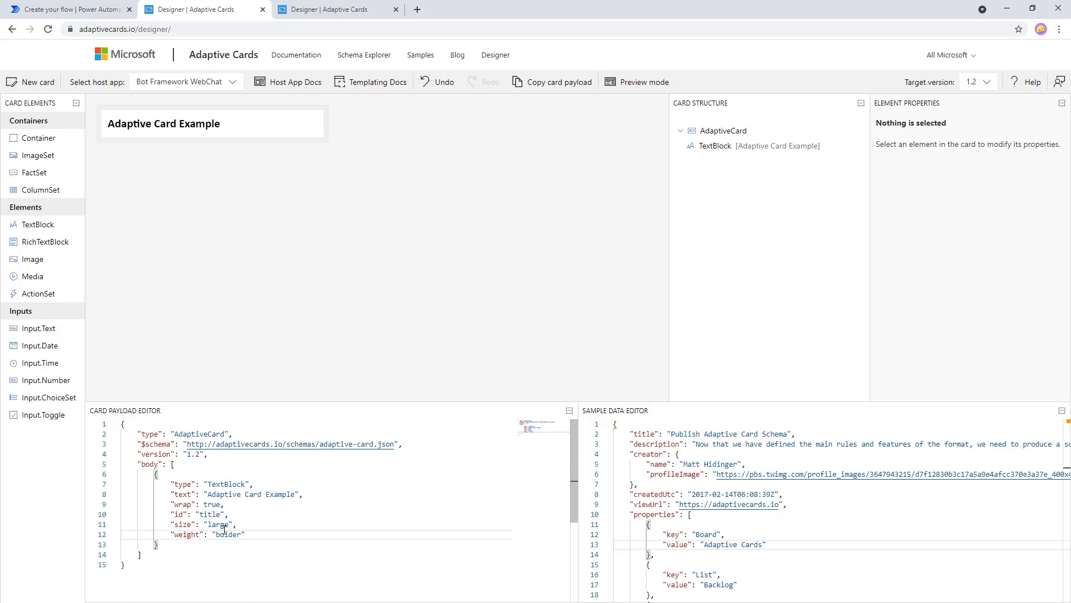
pyautogui.click(245, 509)
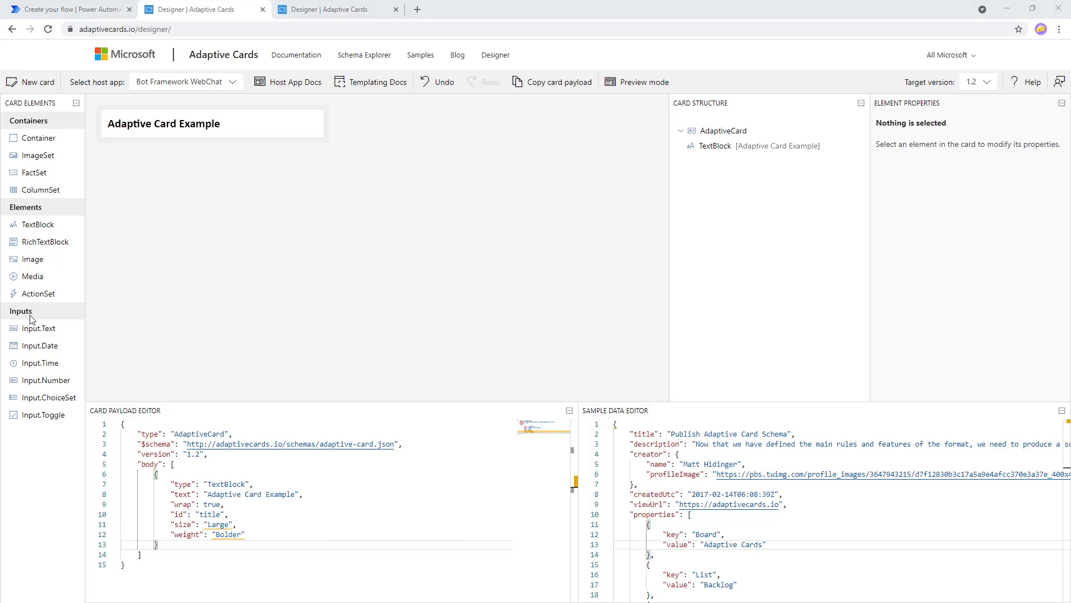
# Add an Input.Text below the title and inspect the JSON block generated for it in the card payload
pyautogui.moveTo(30, 330); pyautogui.dragTo(203, 139)
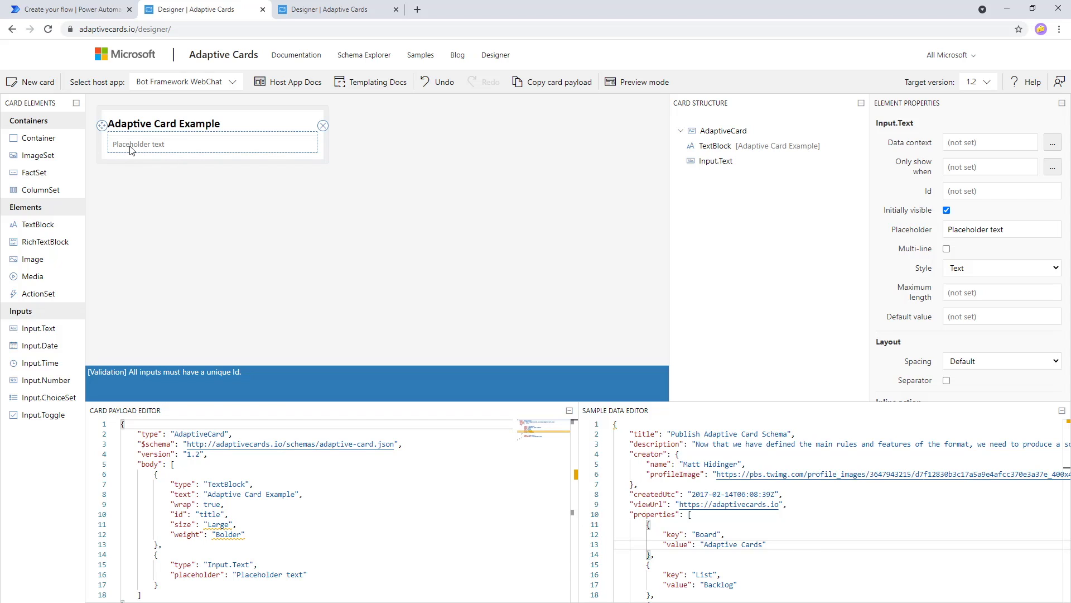
pyautogui.moveTo(162, 585); pyautogui.dragTo(159, 545)
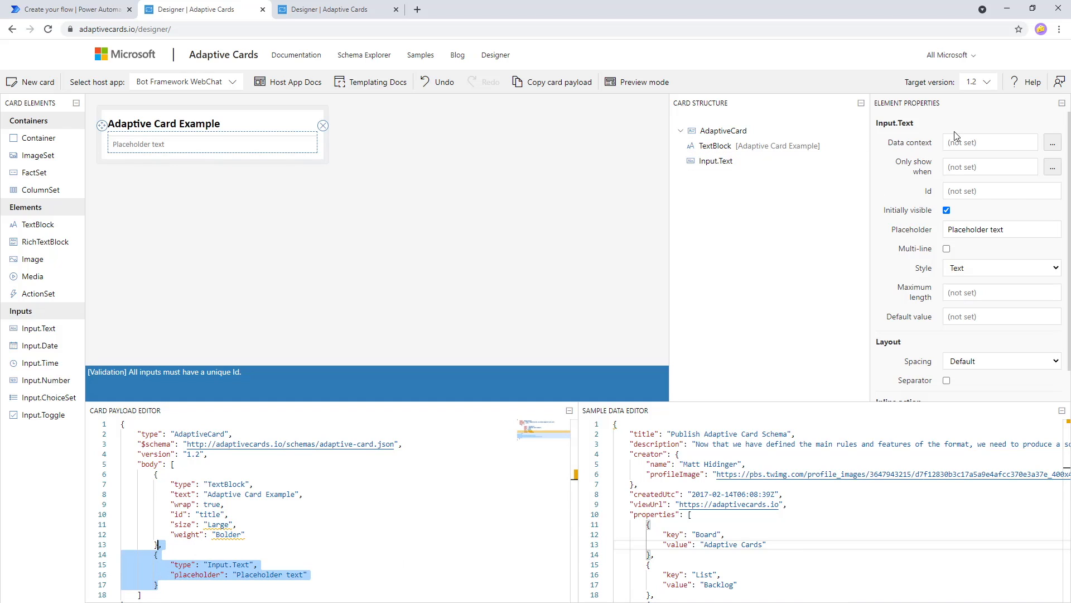
pyautogui.click(314, 572)
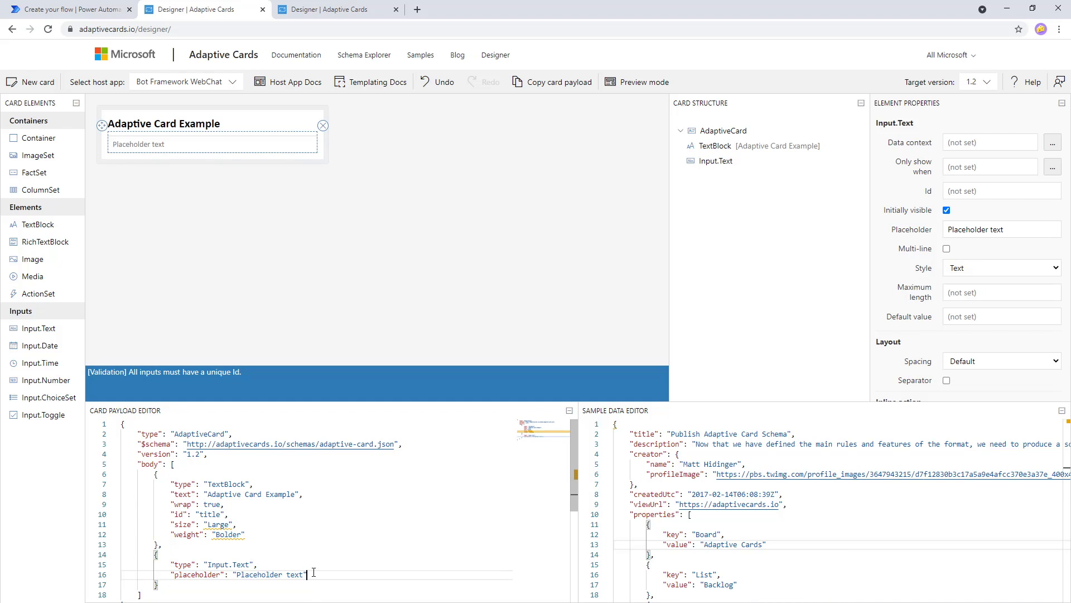
# Change the text input's placeholder to "Provide your thoughts" directly in the card payload
pyautogui.moveTo(304, 575); pyautogui.dragTo(237, 577)
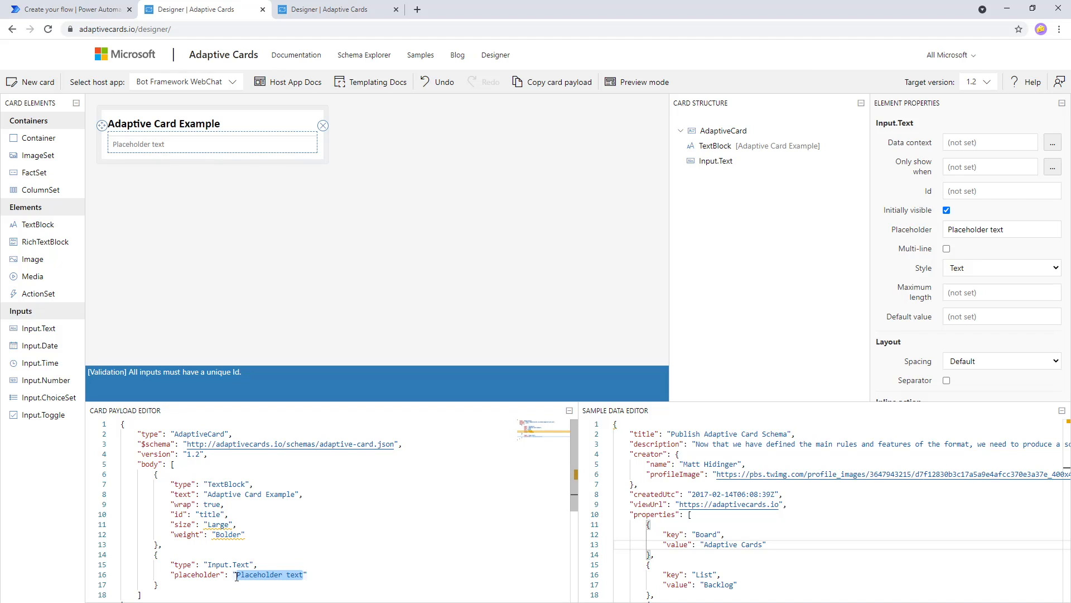
pyautogui.write('Provide your')
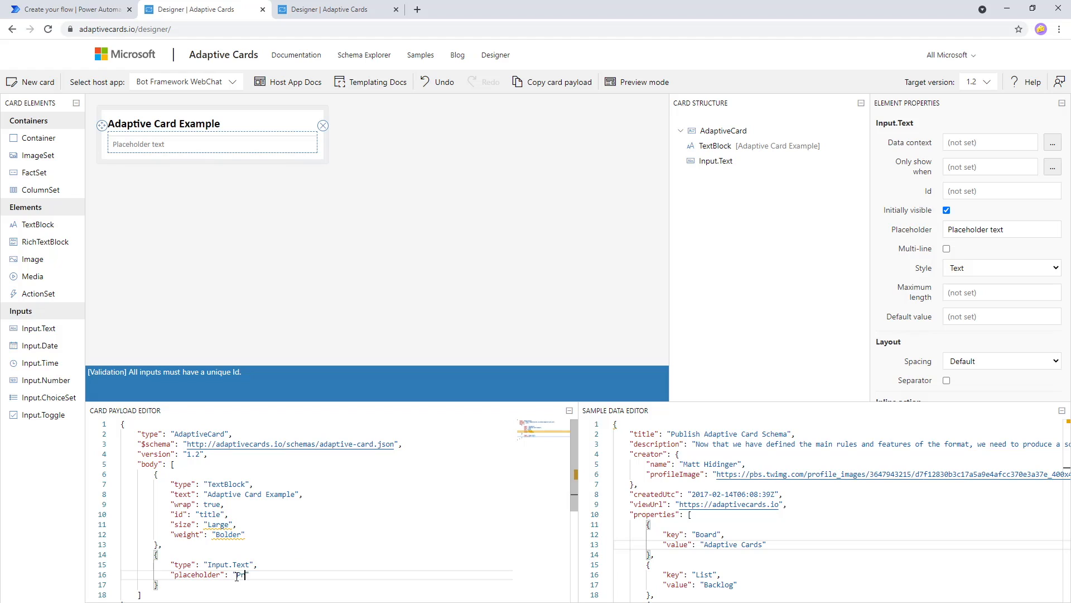
pyautogui.write(' thoiu')
pyautogui.press('BackSpace')
pyautogui.press('BackSpace')
pyautogui.write('ughts')
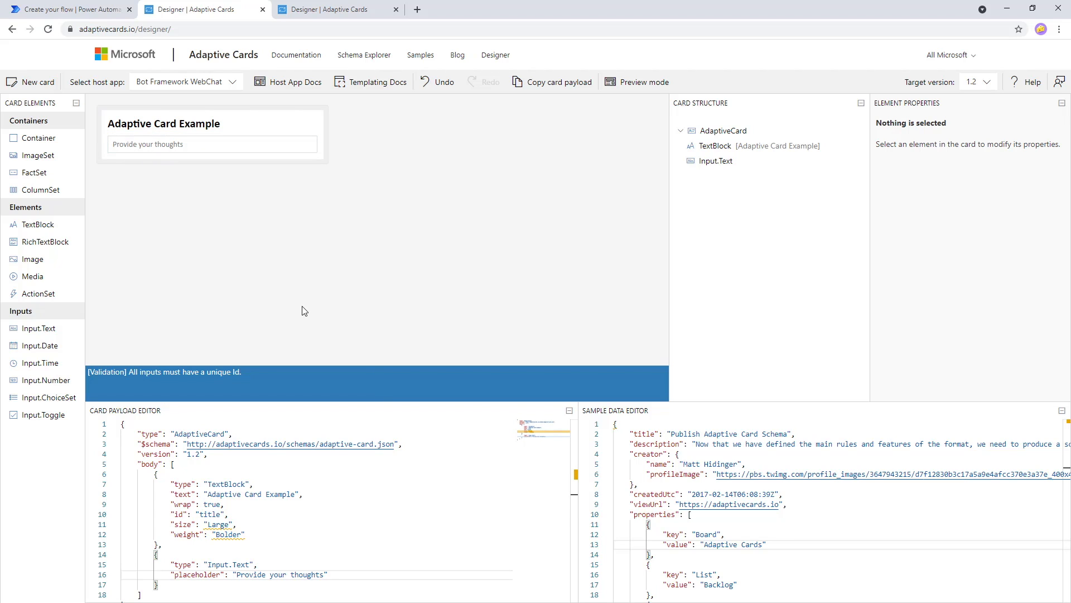
# Select the text input on the card and compare it with the finished example card's input in the other designer
pyautogui.click(162, 145)
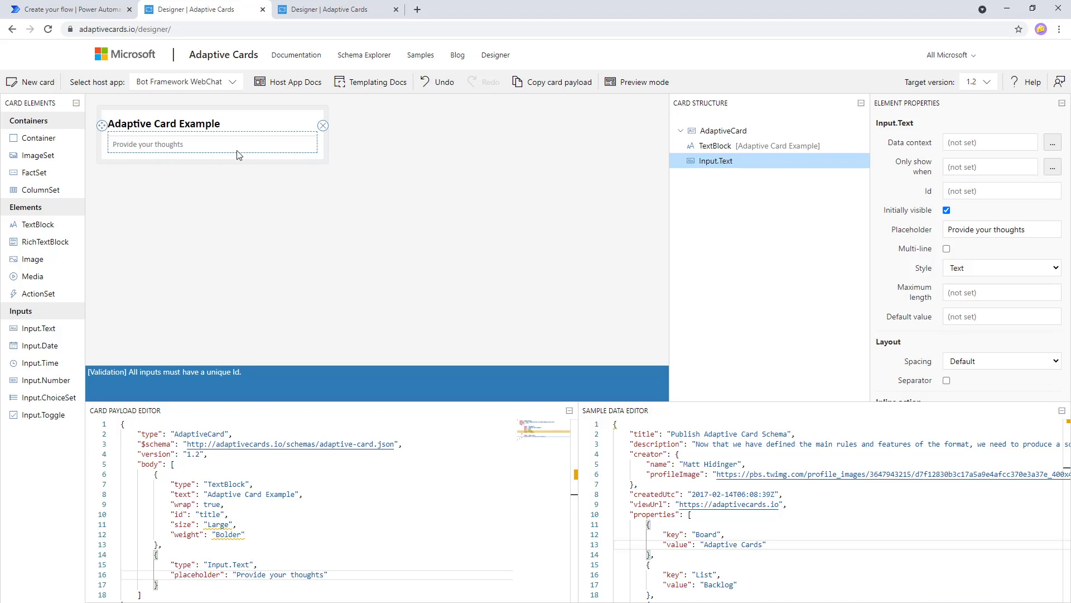
pyautogui.click(346, 10)
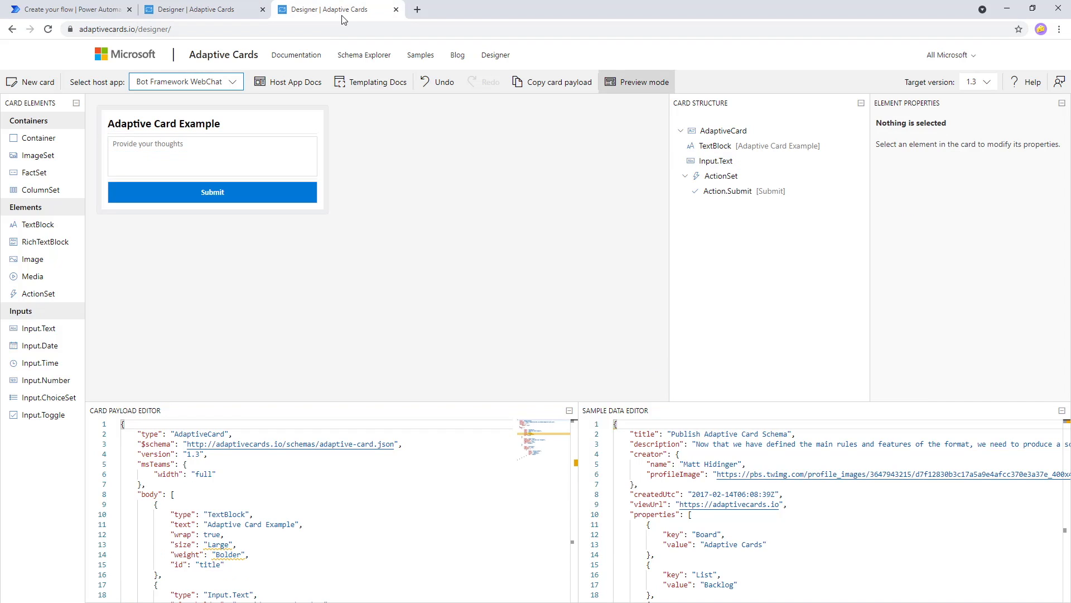
pyautogui.click(196, 9)
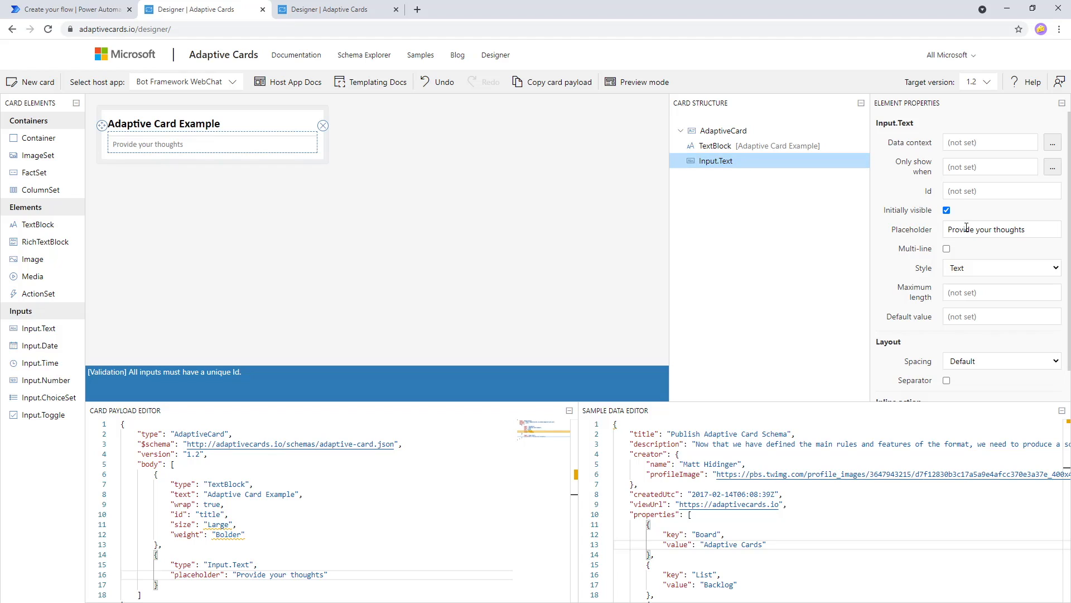
# Make the text input multi-line with a separator and compare it with the finished example card
pyautogui.click(947, 249)
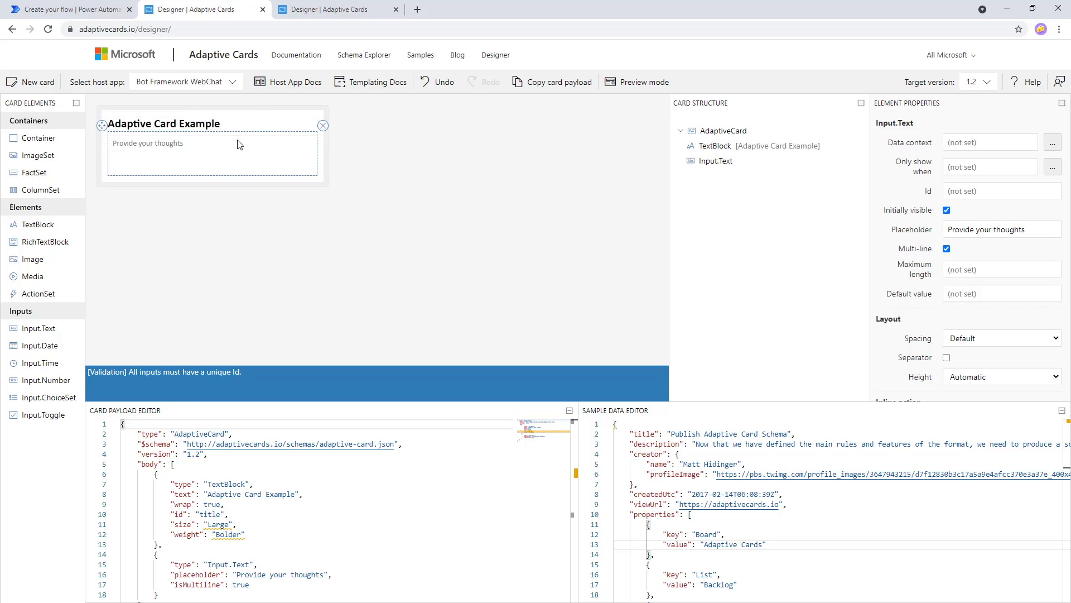
pyautogui.click(947, 358)
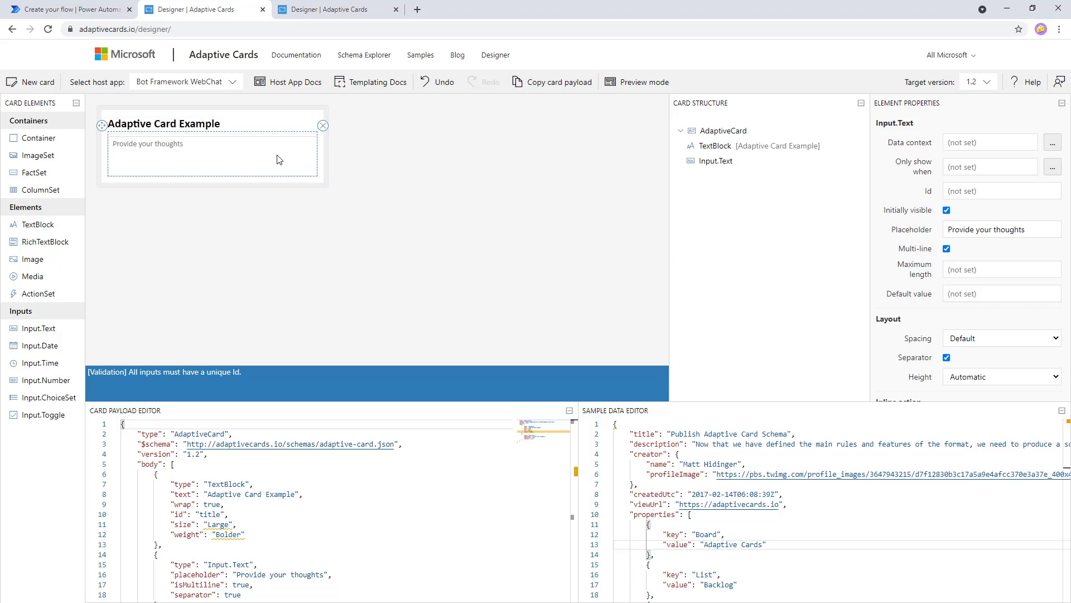
pyautogui.click(336, 11)
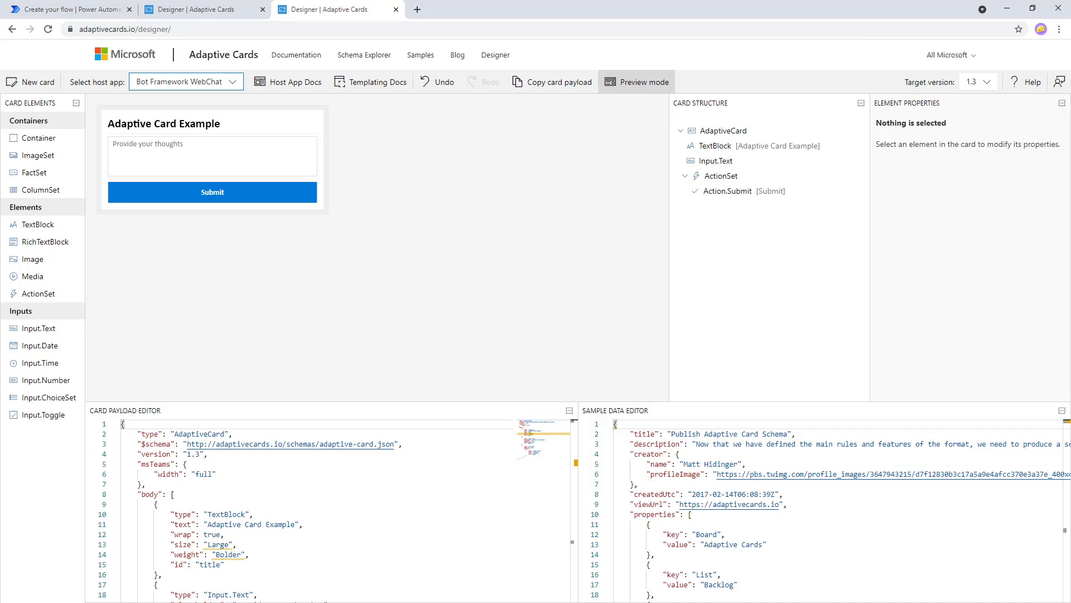
pyautogui.click(226, 11)
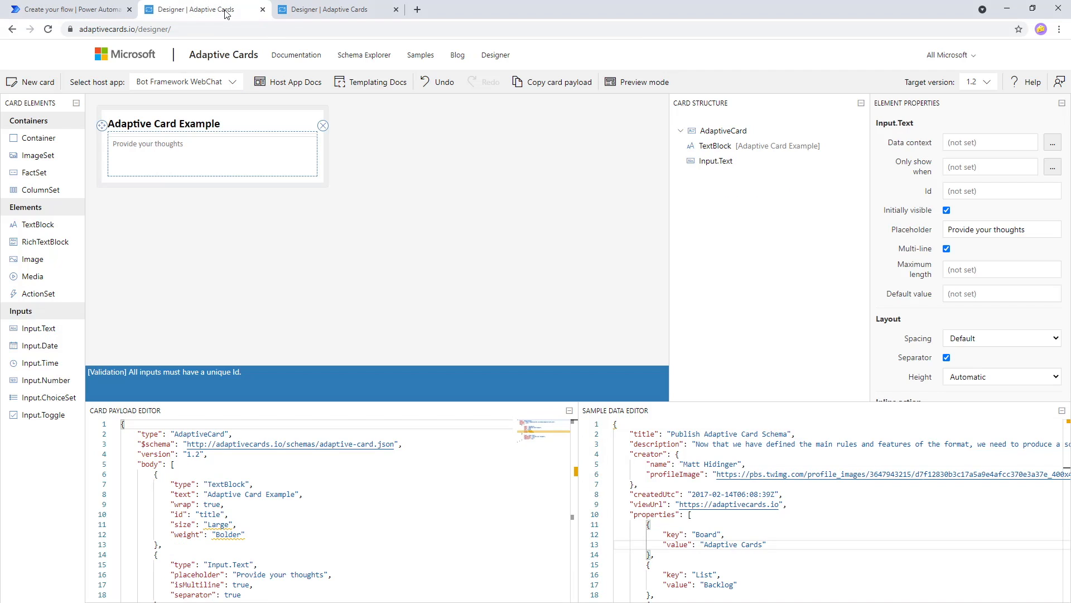
# Set the text input's Id to "thoughts"
pyautogui.click(976, 188)
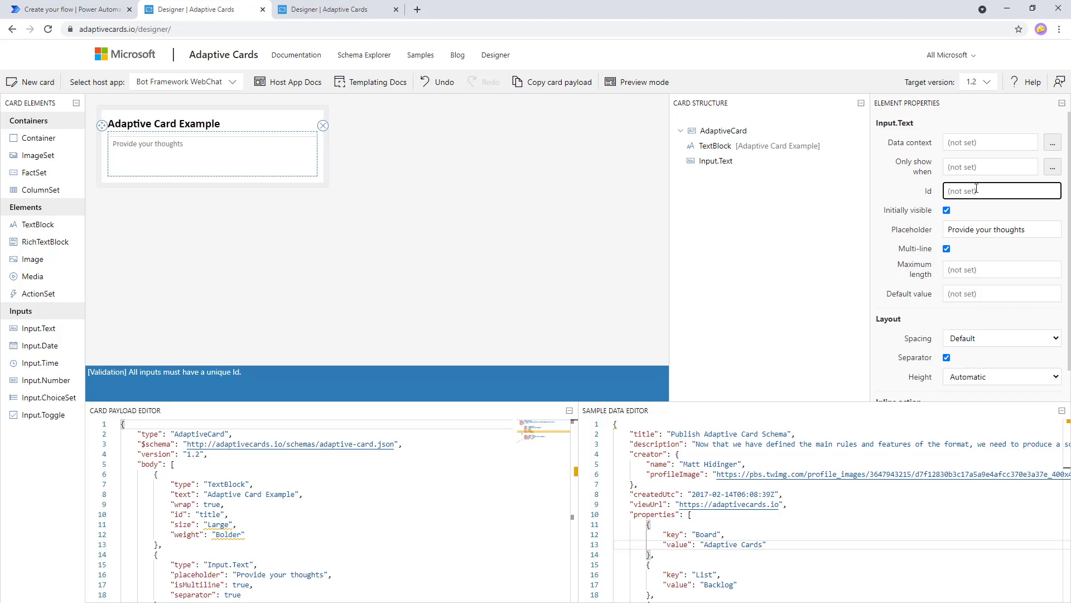
pyautogui.write('th')
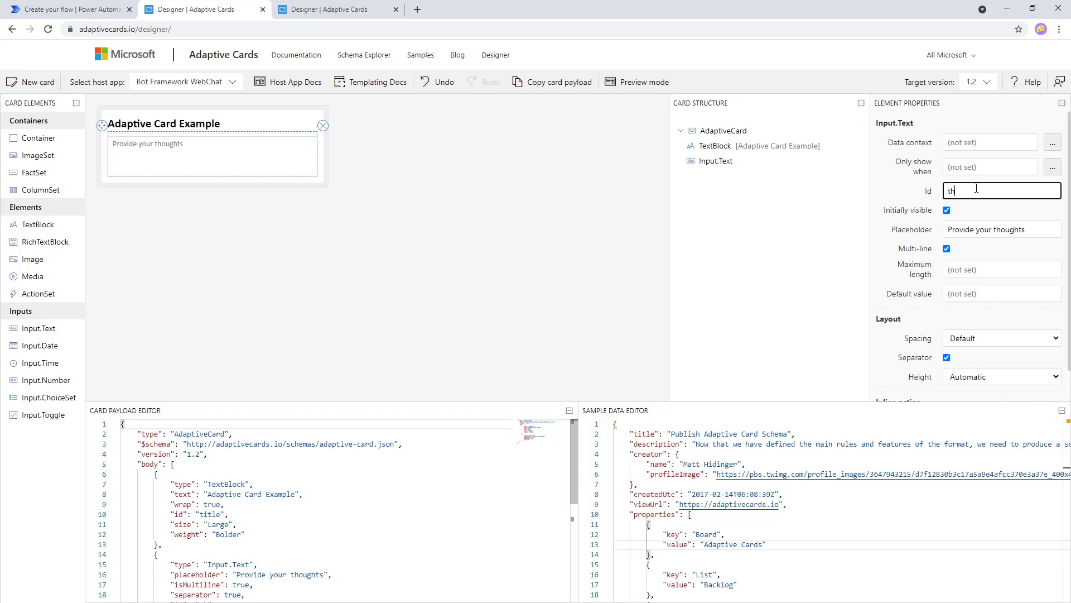
pyautogui.write('oughts')
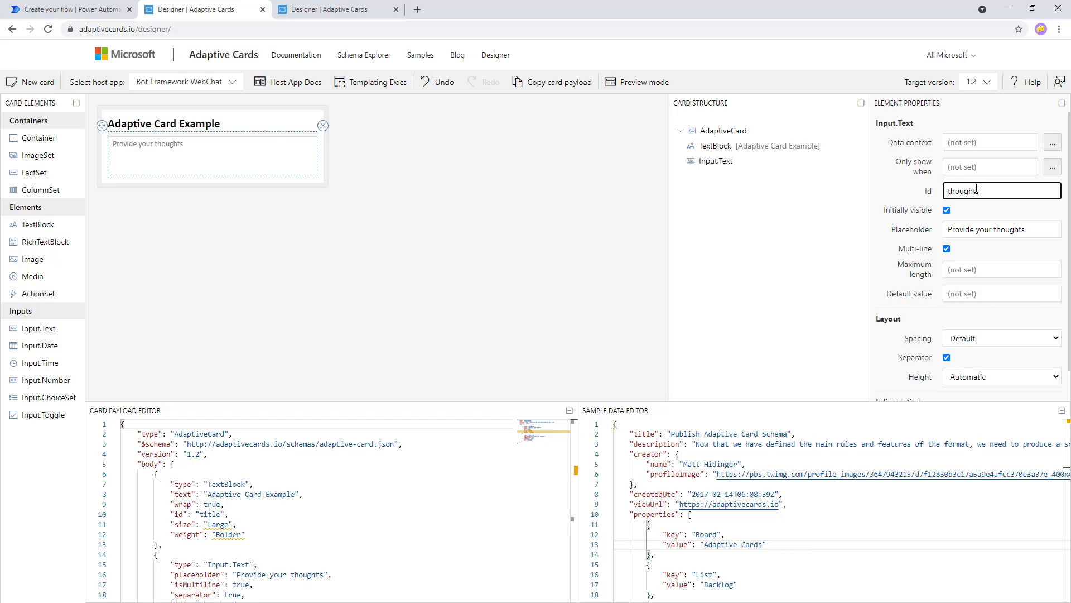
pyautogui.click(554, 234)
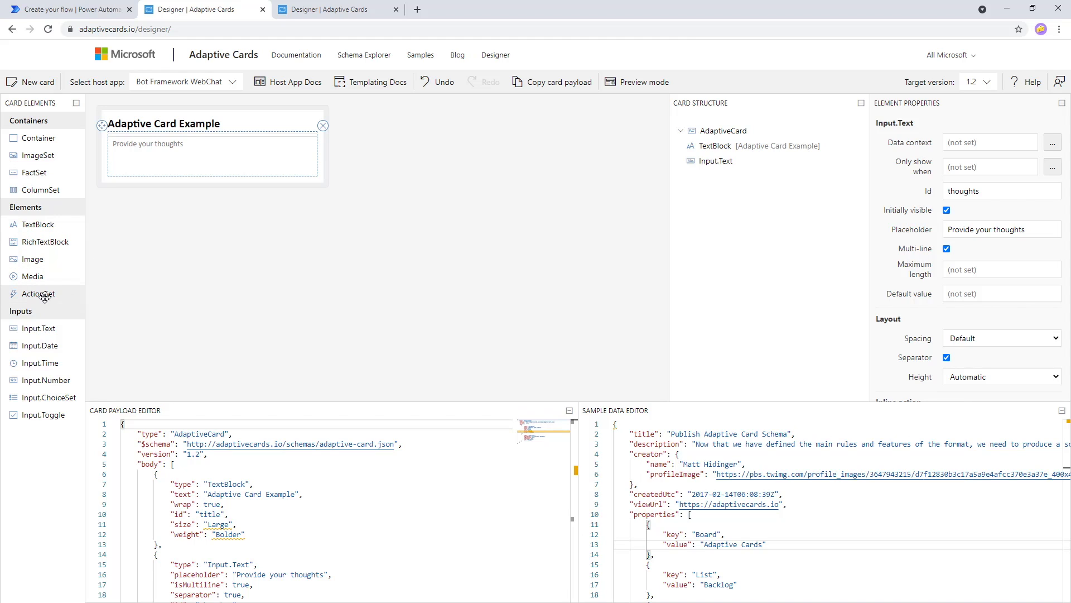
# Add an ActionSet with a separator below the text input and give it an Action.Submit
pyautogui.moveTo(35, 292); pyautogui.dragTo(186, 188)
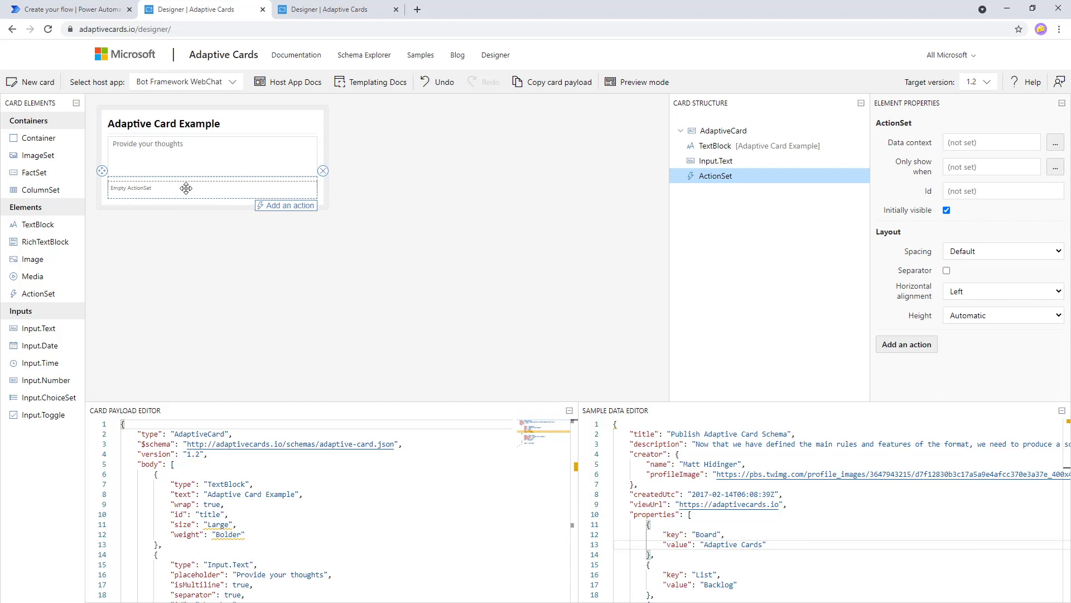
pyautogui.click(947, 271)
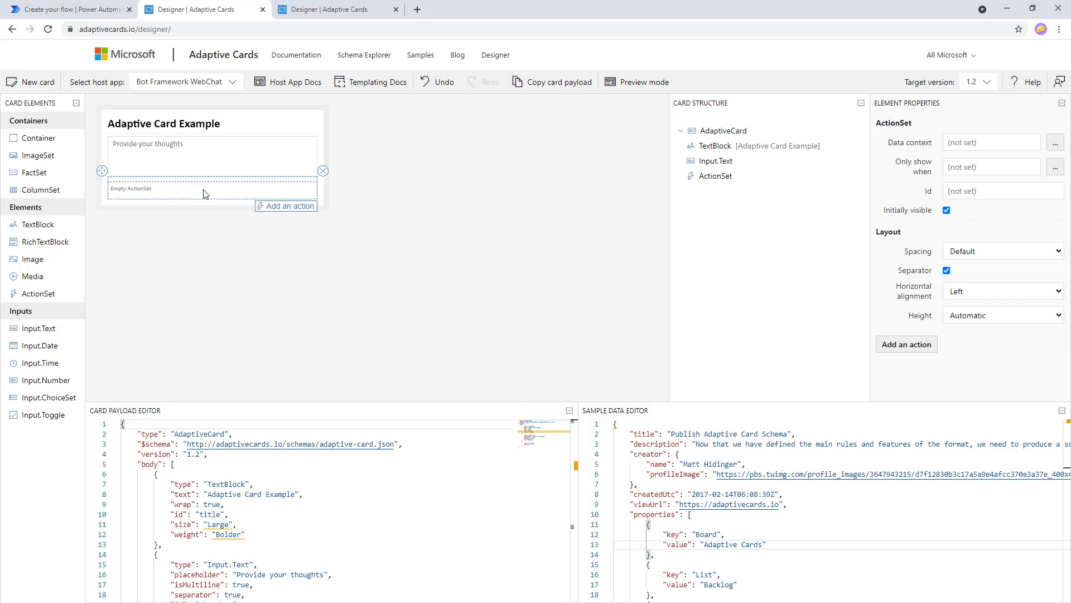
pyautogui.click(905, 349)
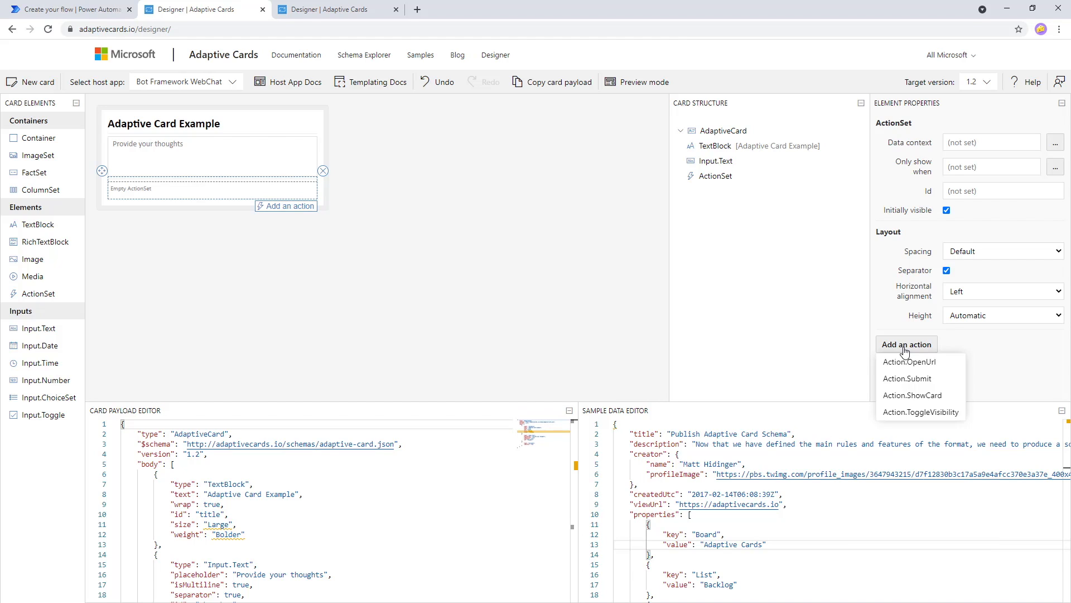
pyautogui.click(916, 384)
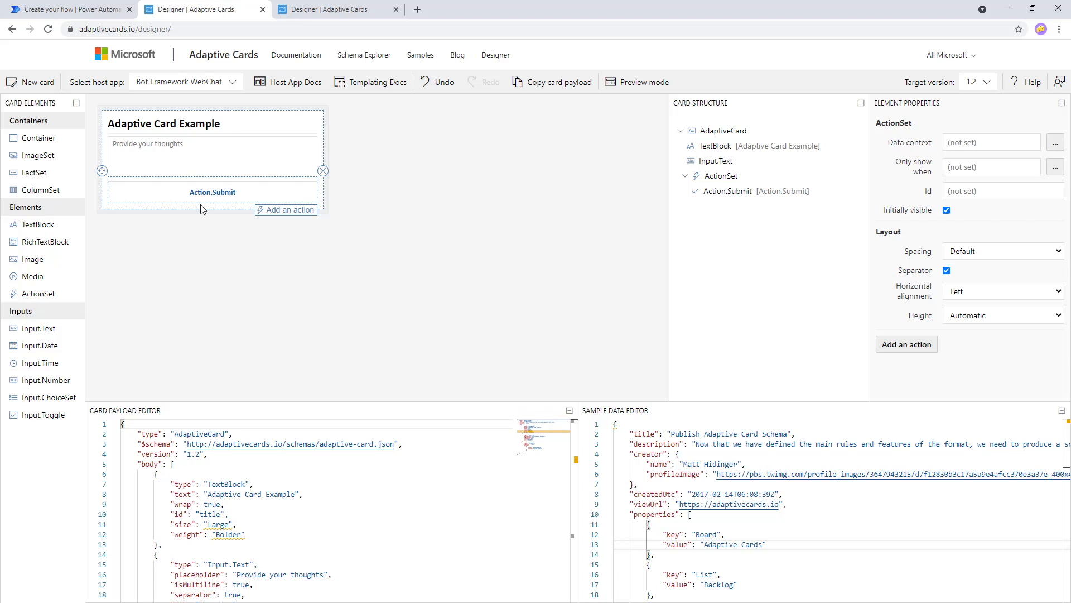
# Shorten the submit action's title to "Submit"
pyautogui.click(249, 197)
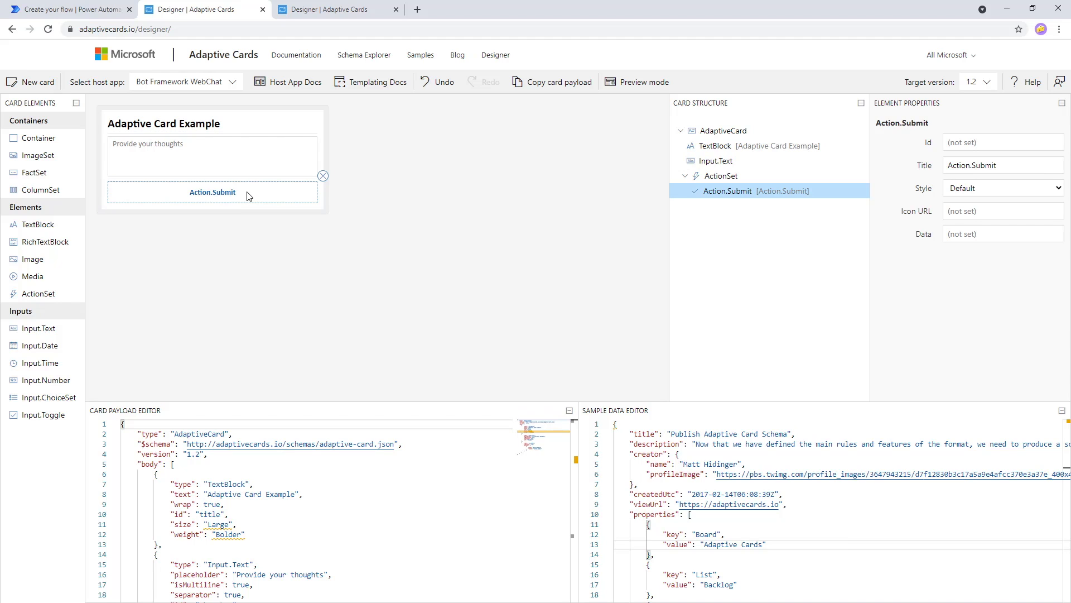
pyautogui.doubleClick(978, 168)
pyautogui.click(974, 167)
pyautogui.moveTo(973, 167); pyautogui.dragTo(939, 170)
pyautogui.press('BackSpace')
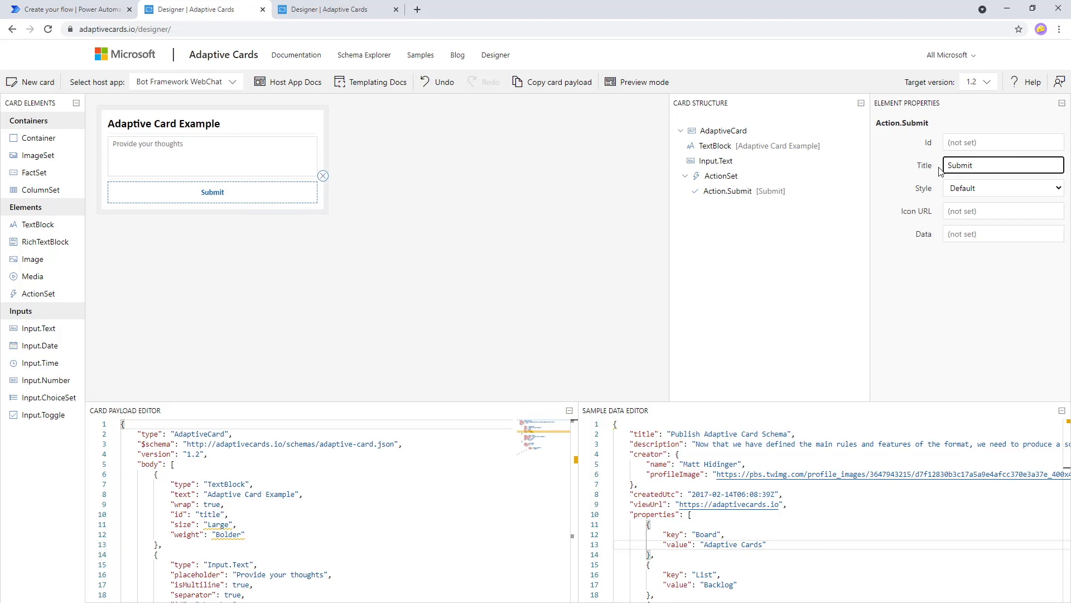
# Give the submit action the Positive style and the Id "submit"
pyautogui.click(966, 192)
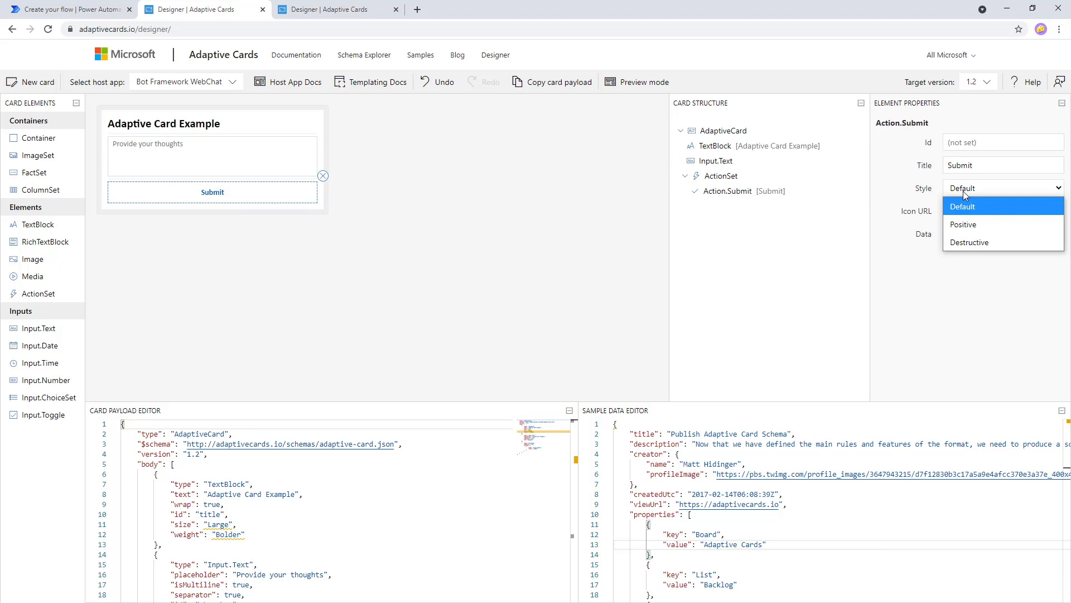
pyautogui.click(966, 223)
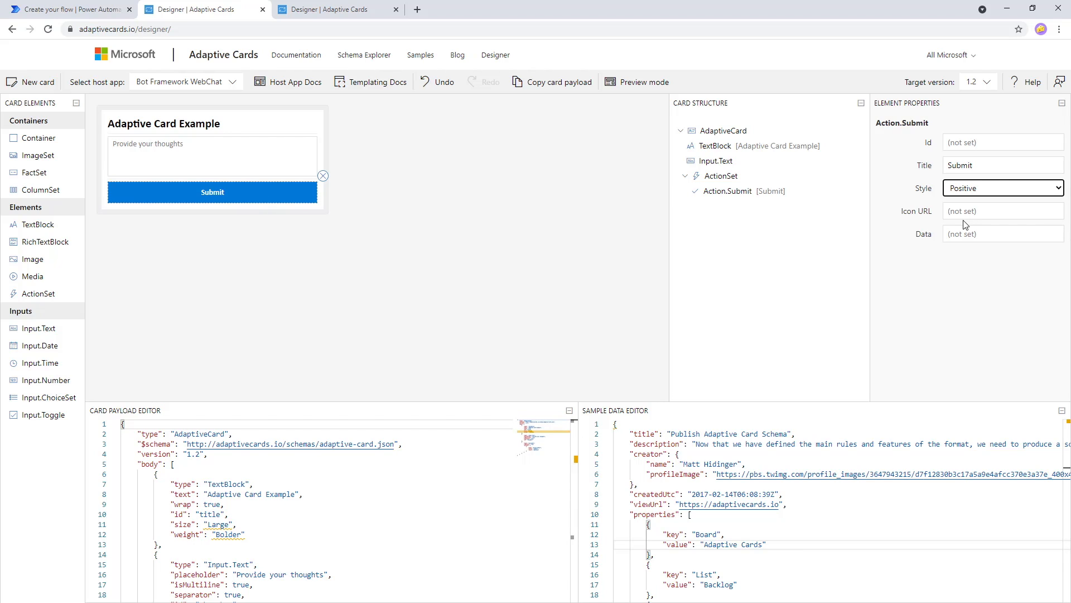
pyautogui.click(979, 142)
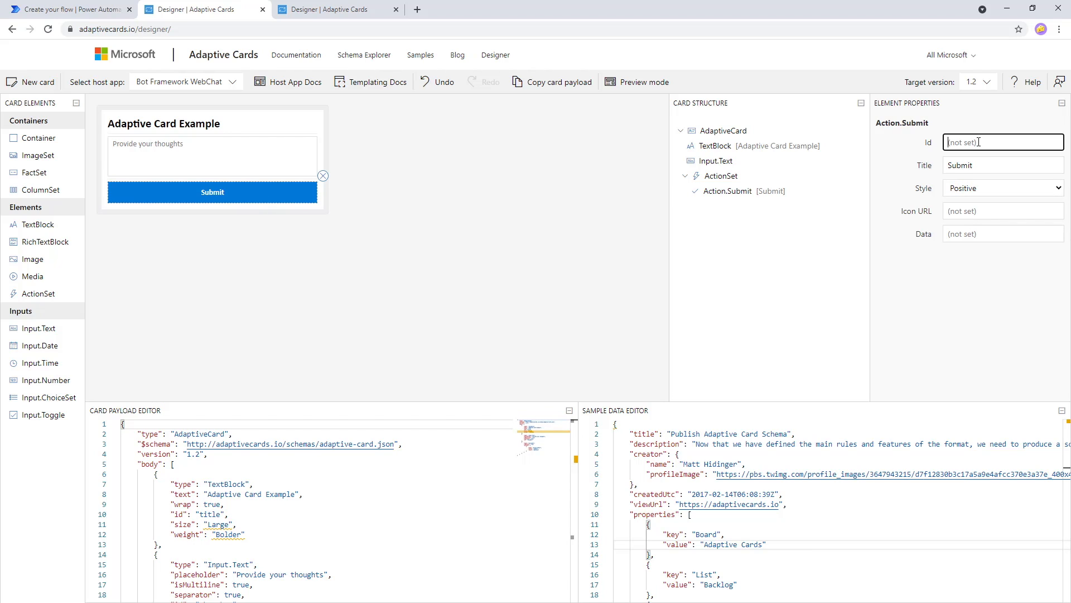
pyautogui.write('submit')
pyautogui.click(404, 283)
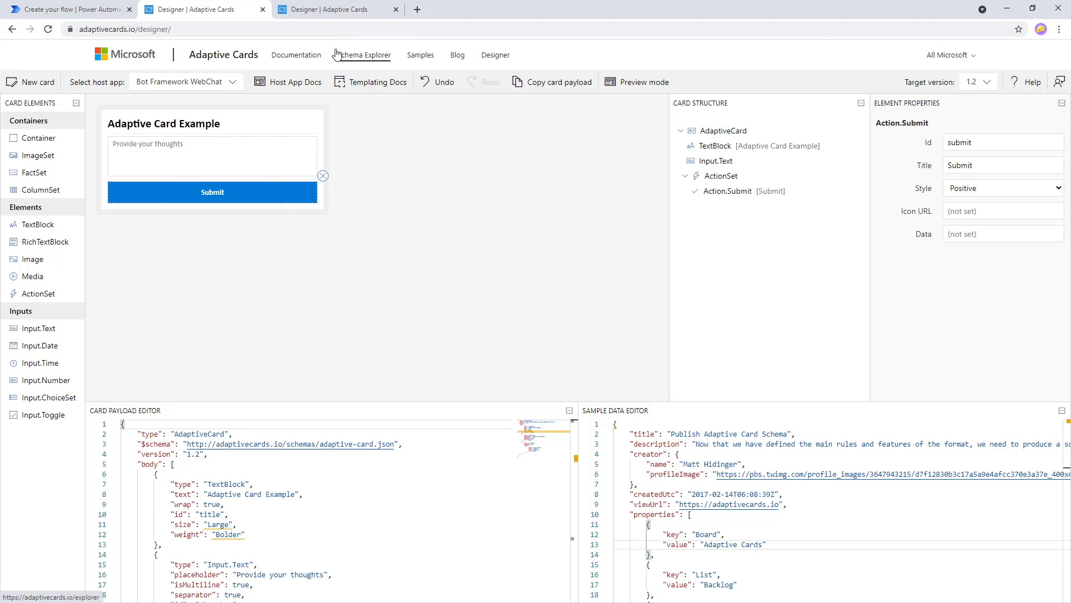
# Compare the card with the finished example and examine the title's TextBlock type, text and id in the card payload
pyautogui.click(299, 12)
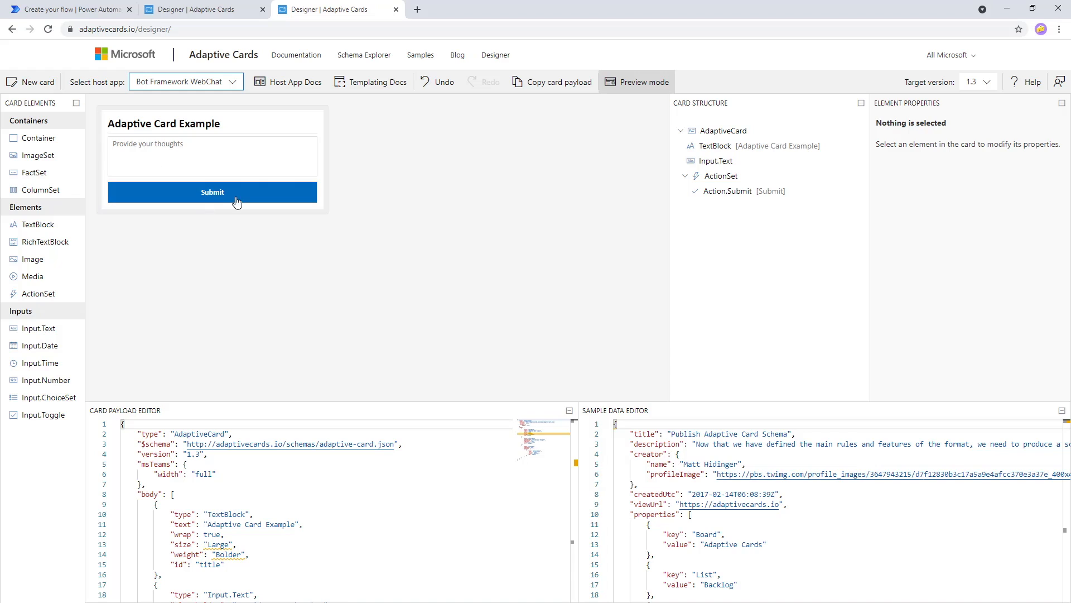
pyautogui.click(214, 15)
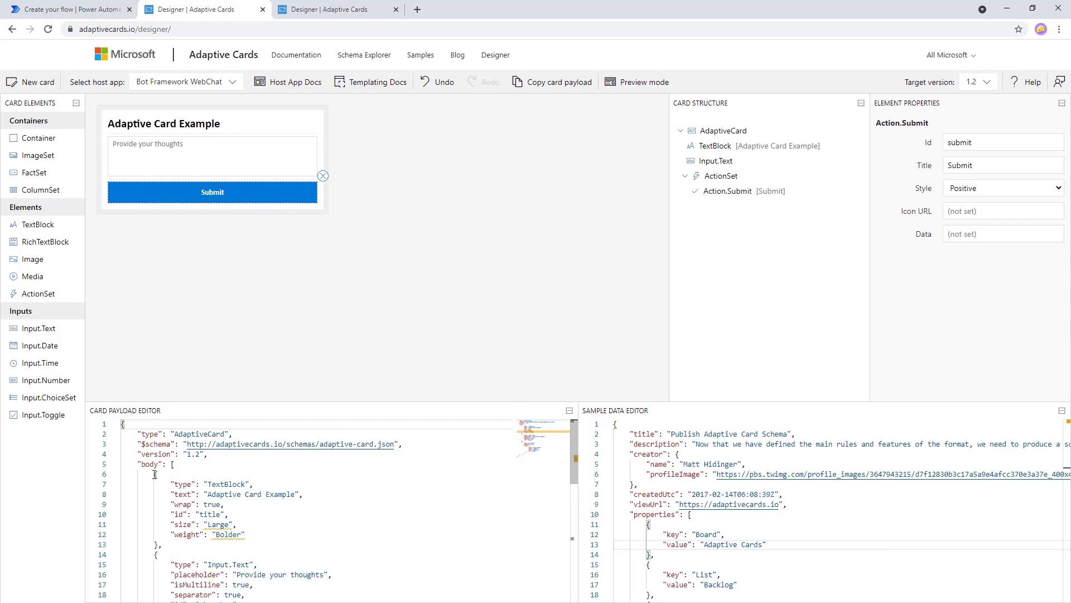
pyautogui.moveTo(154, 474); pyautogui.dragTo(158, 546)
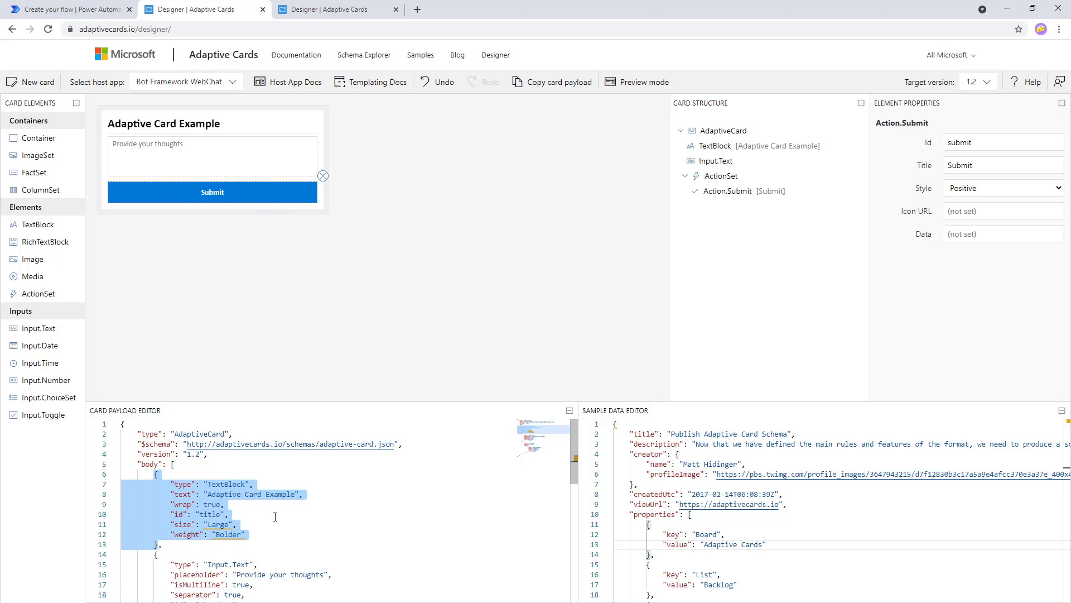
pyautogui.doubleClick(202, 514)
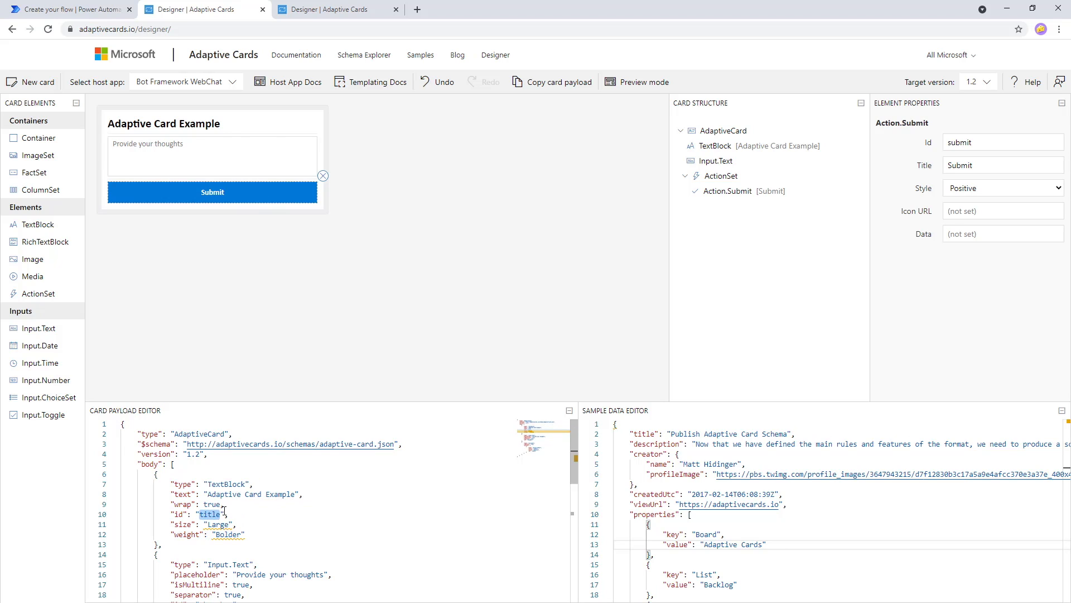
pyautogui.doubleClick(238, 495)
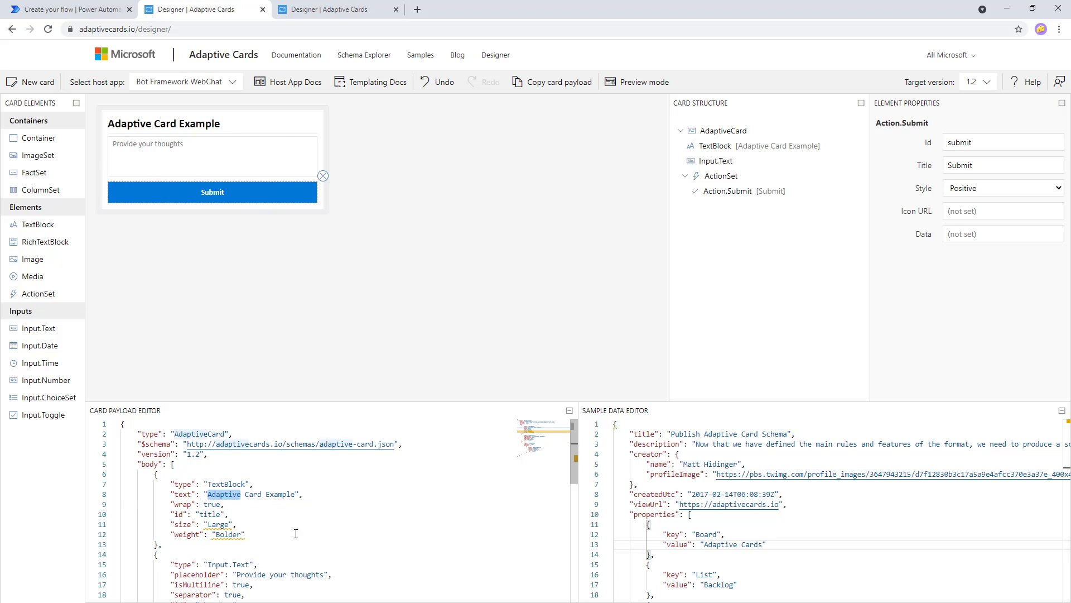
pyautogui.doubleClick(225, 485)
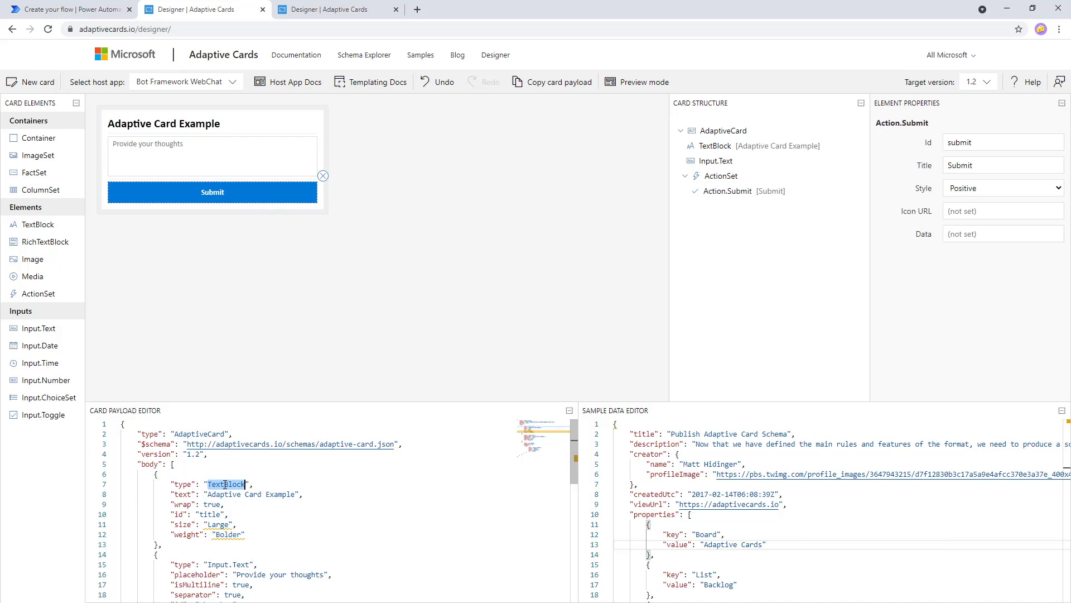
pyautogui.scroll(-1, 265, 505)
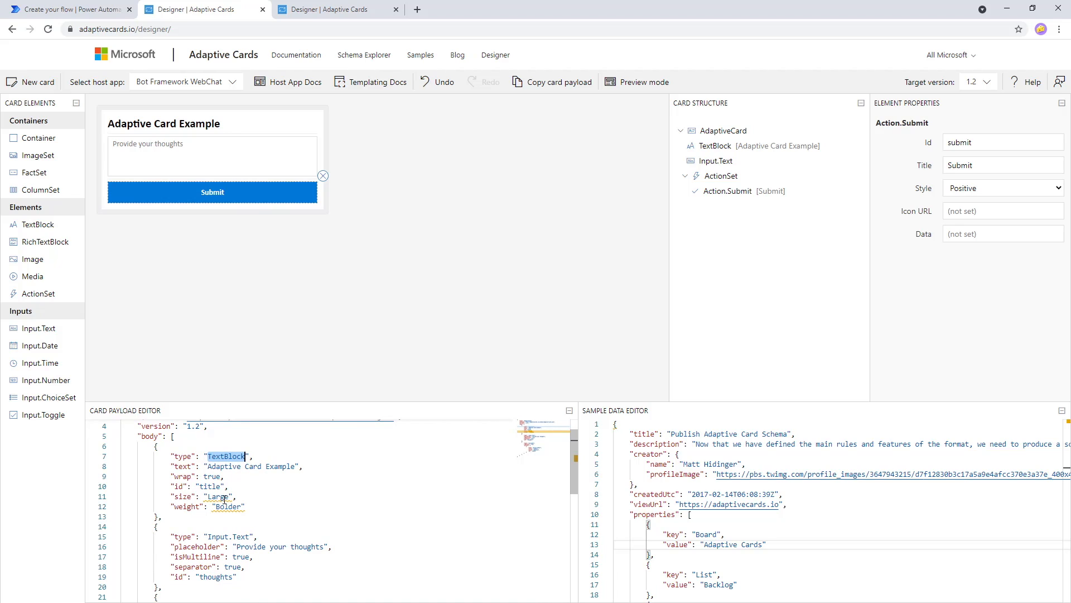
pyautogui.scroll(-2, 223, 500)
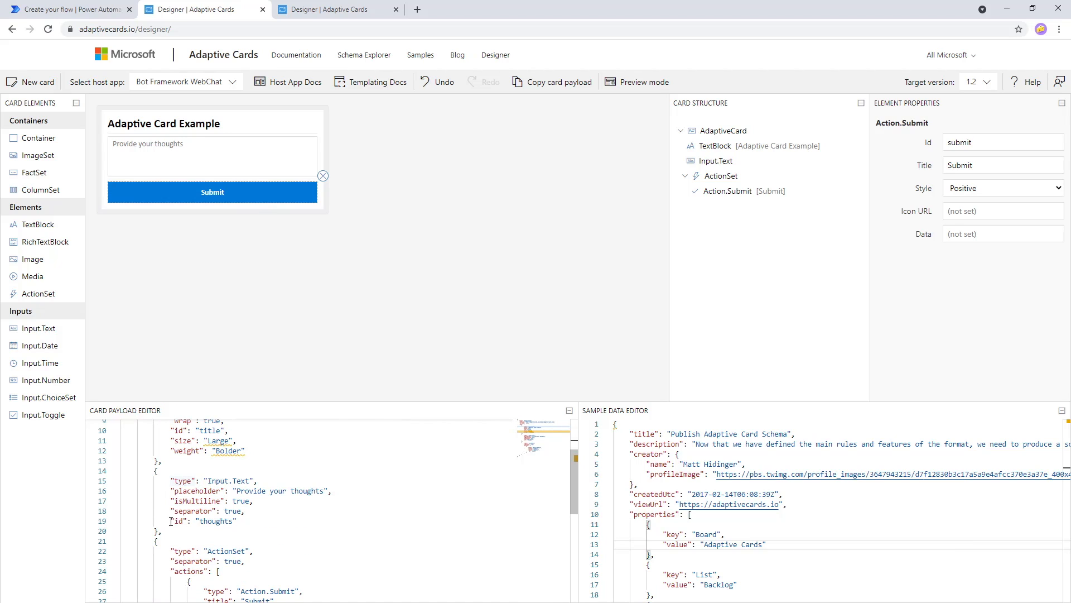
# Examine the Input.Text block and the ActionSet's actions array in the card payload
pyautogui.moveTo(159, 532); pyautogui.dragTo(117, 471)
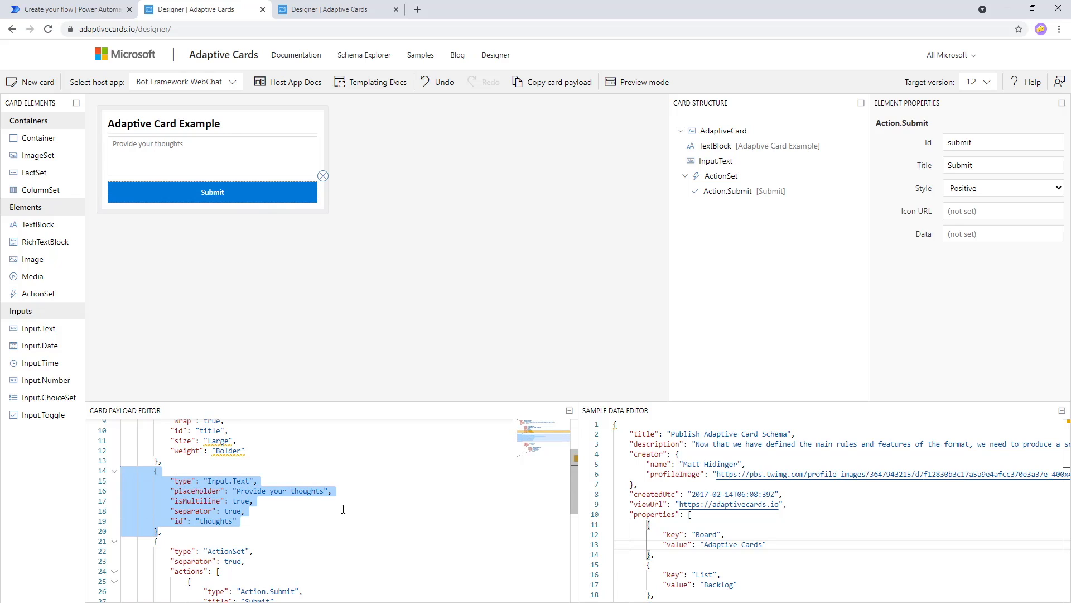
pyautogui.doubleClick(229, 521)
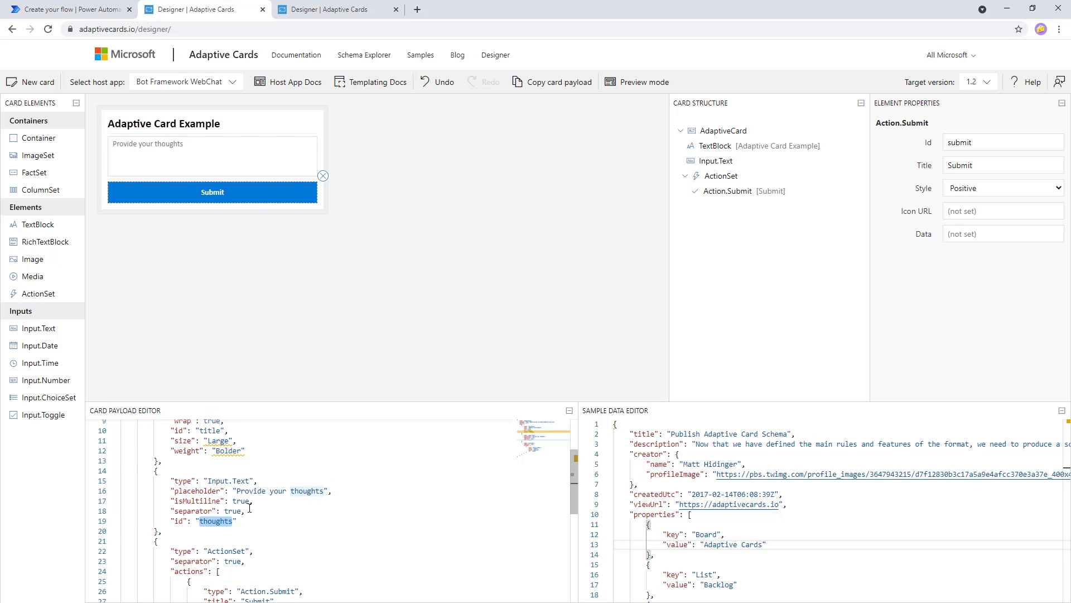
pyautogui.doubleClick(231, 511)
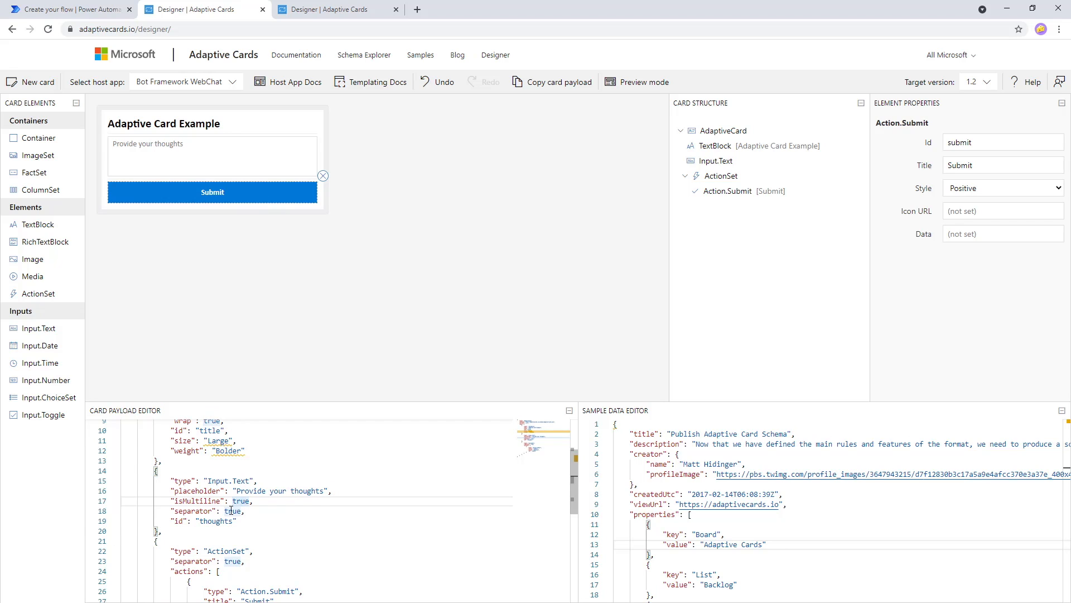
pyautogui.scroll(-1, 310, 523)
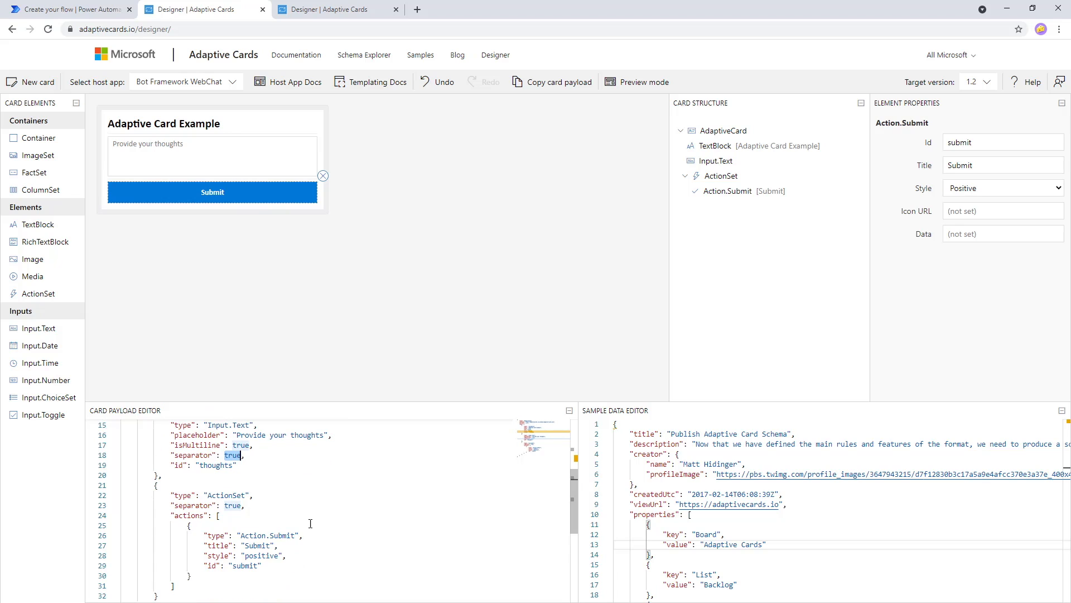
pyautogui.doubleClick(191, 516)
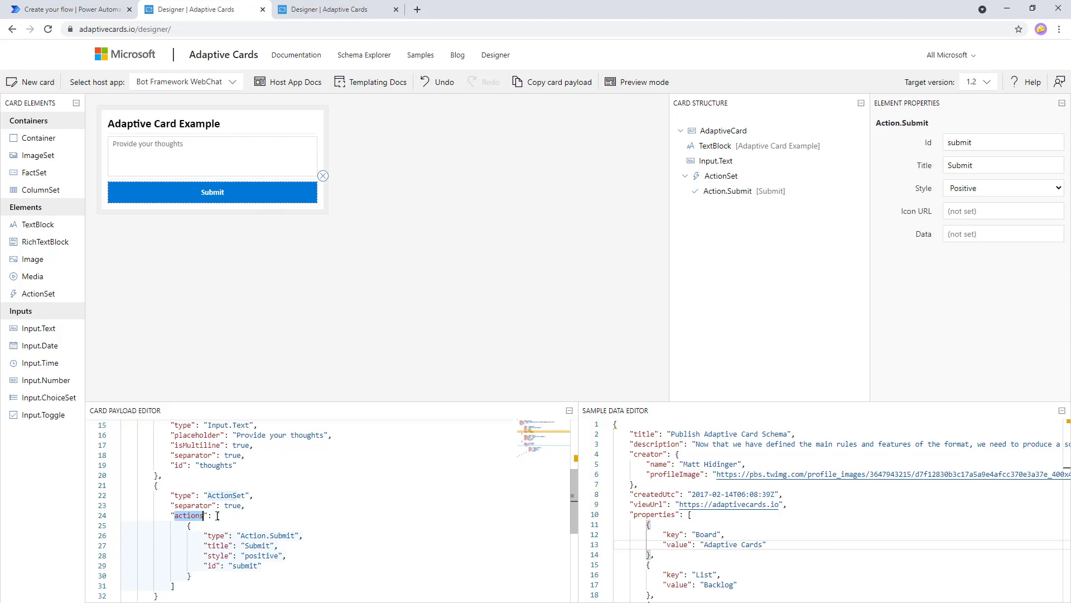
pyautogui.click(218, 516)
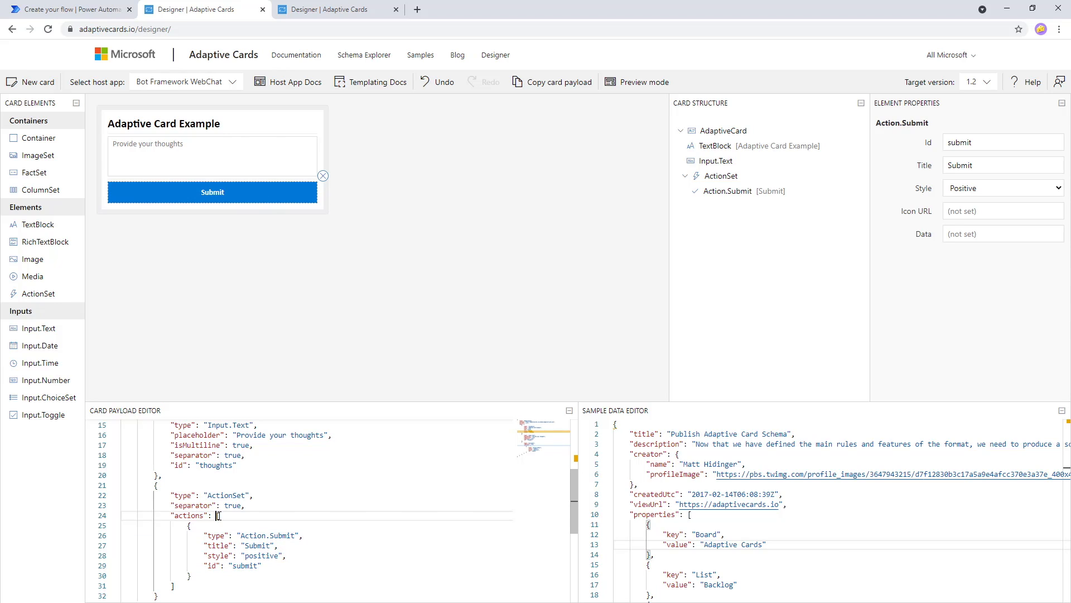
pyautogui.click(174, 585)
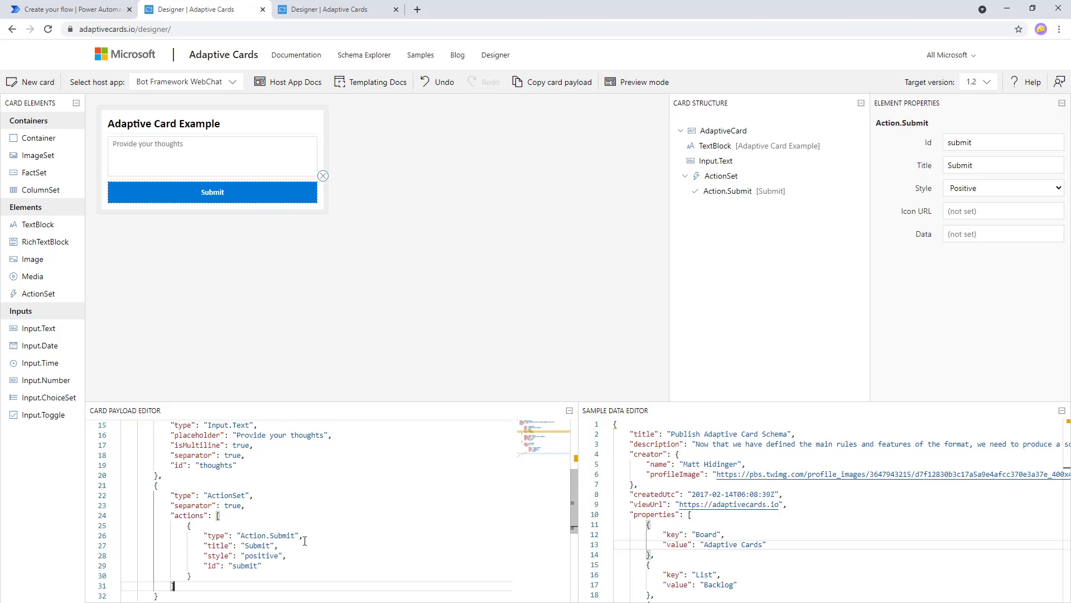
pyautogui.scroll(-3, 304, 541)
pyautogui.scroll(7, 305, 541)
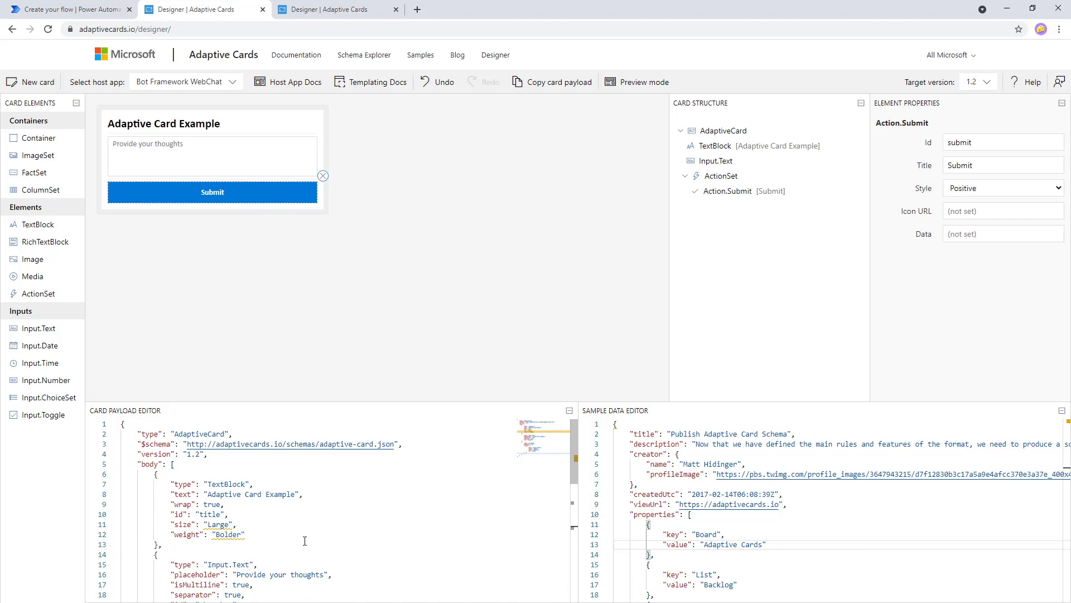
pyautogui.click(302, 508)
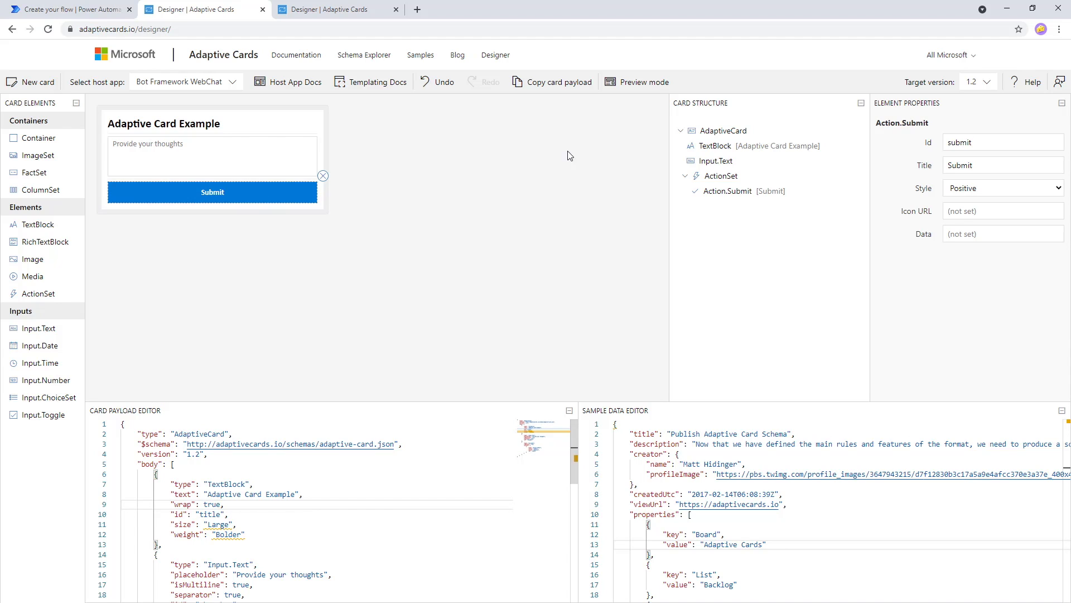
# Copy the finished card's payload and switch to the flow being edited in Power Automate
pyautogui.click(546, 89)
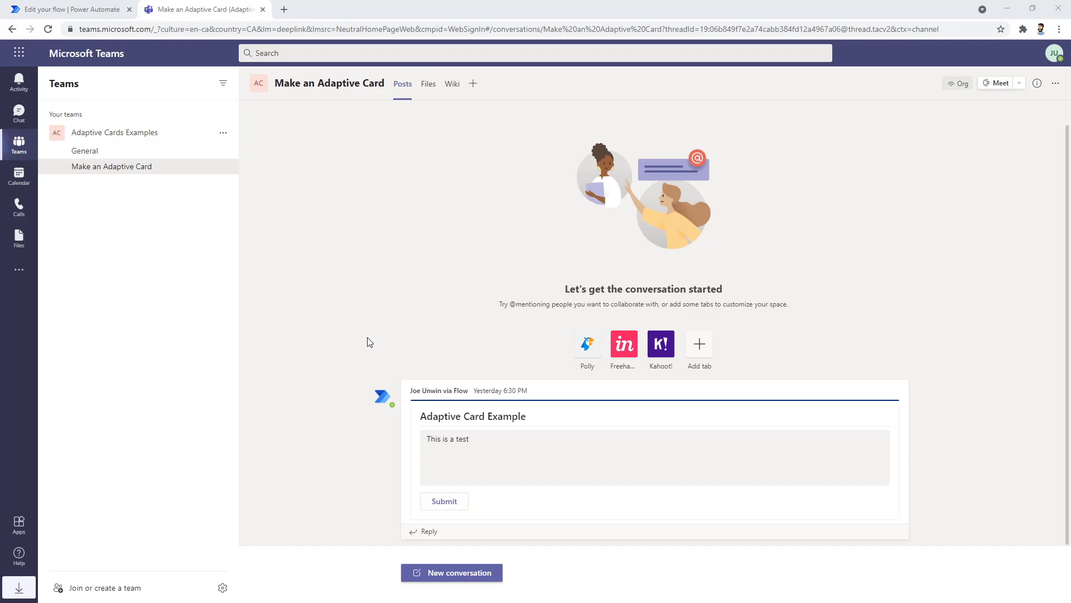
pyautogui.click(73, 10)
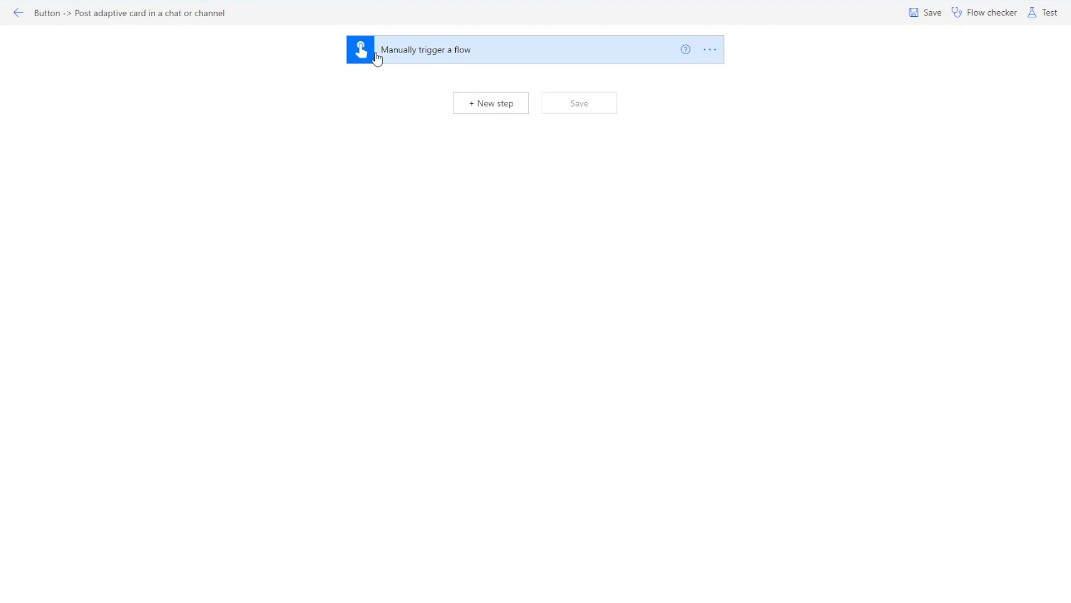
# Add the Microsoft Teams action "Post adaptive card in a chat or channel" after the manual trigger
pyautogui.click(465, 113)
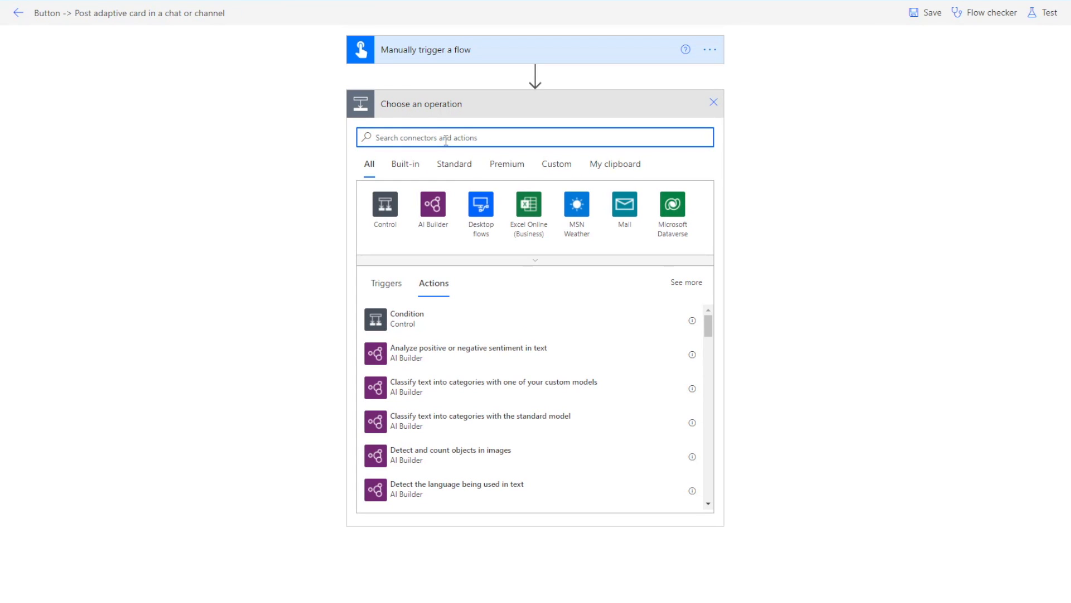
pyautogui.write('mic')
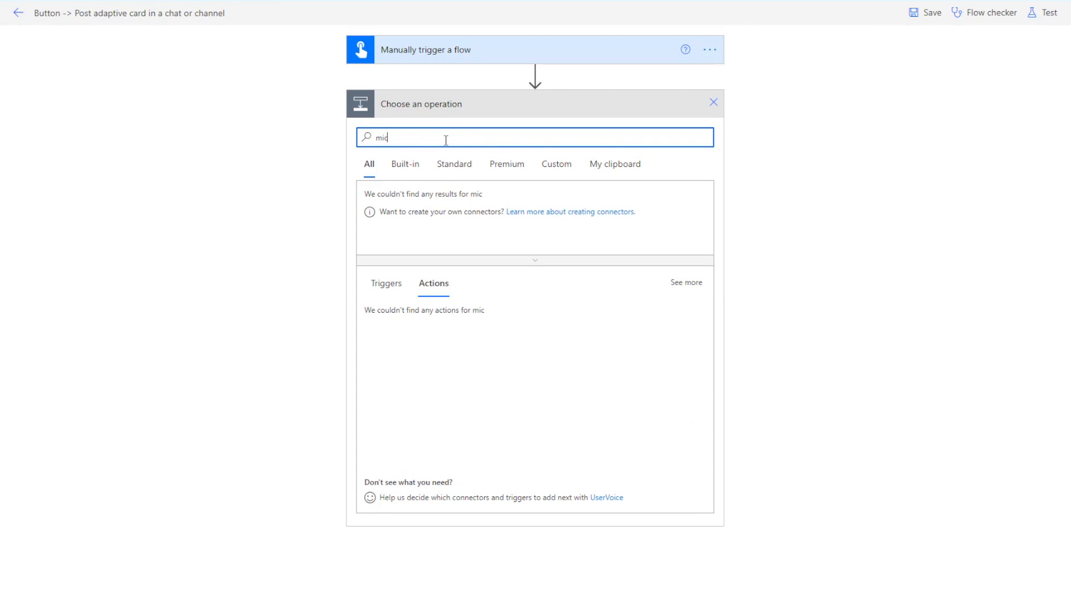
pyautogui.write('rosoft teams')
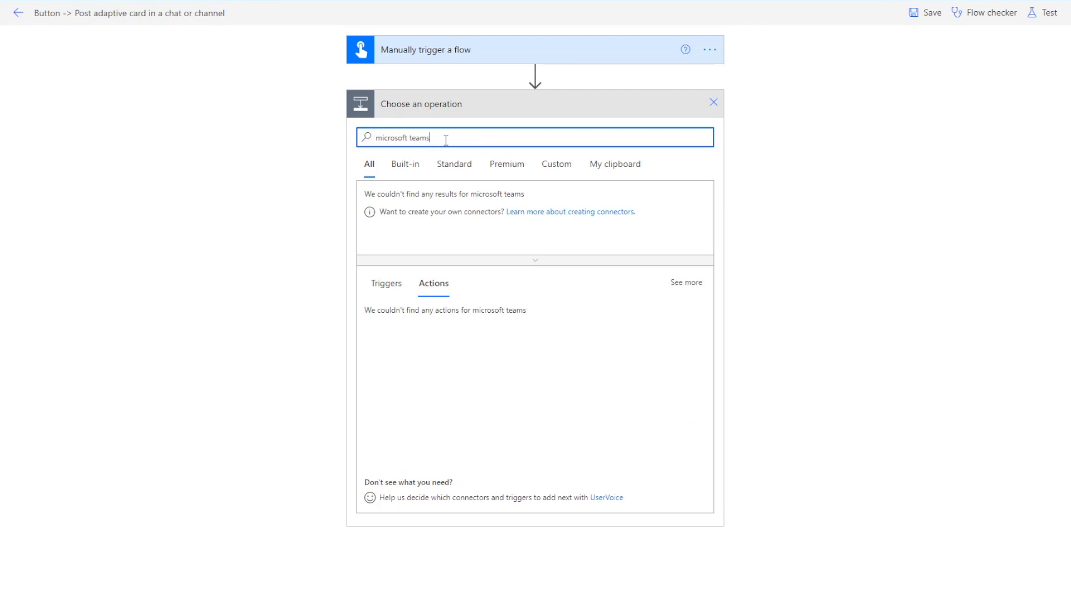
pyautogui.click(381, 216)
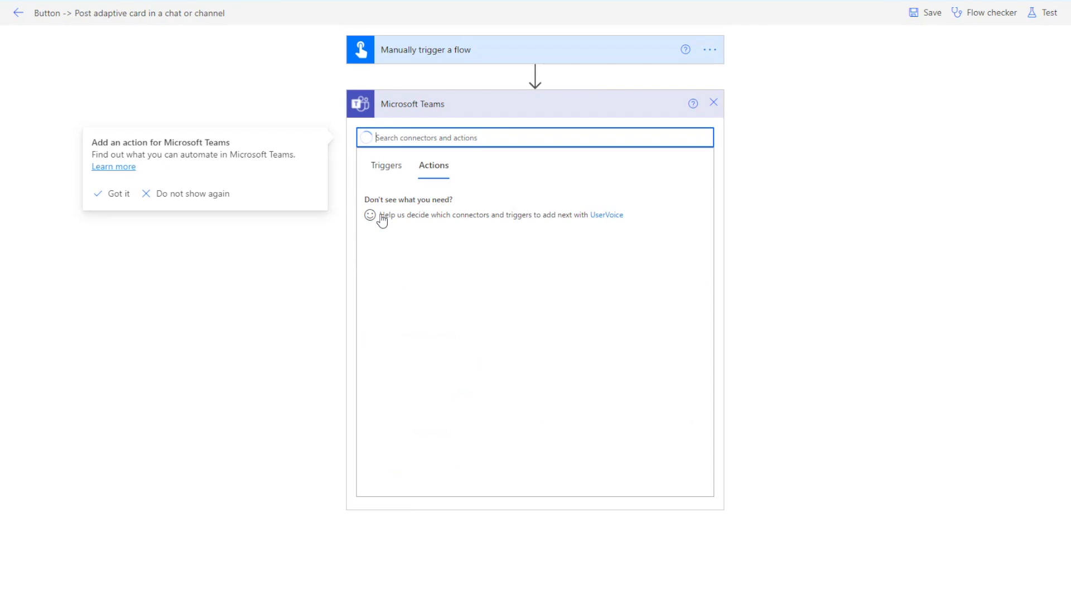
pyautogui.write('adaptive')
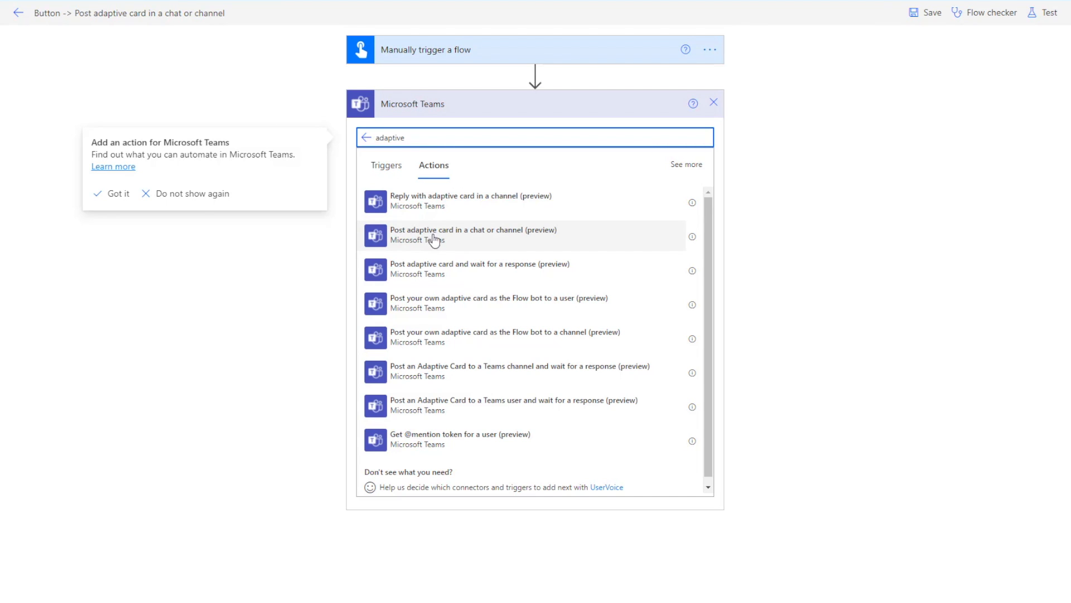
pyautogui.click(494, 242)
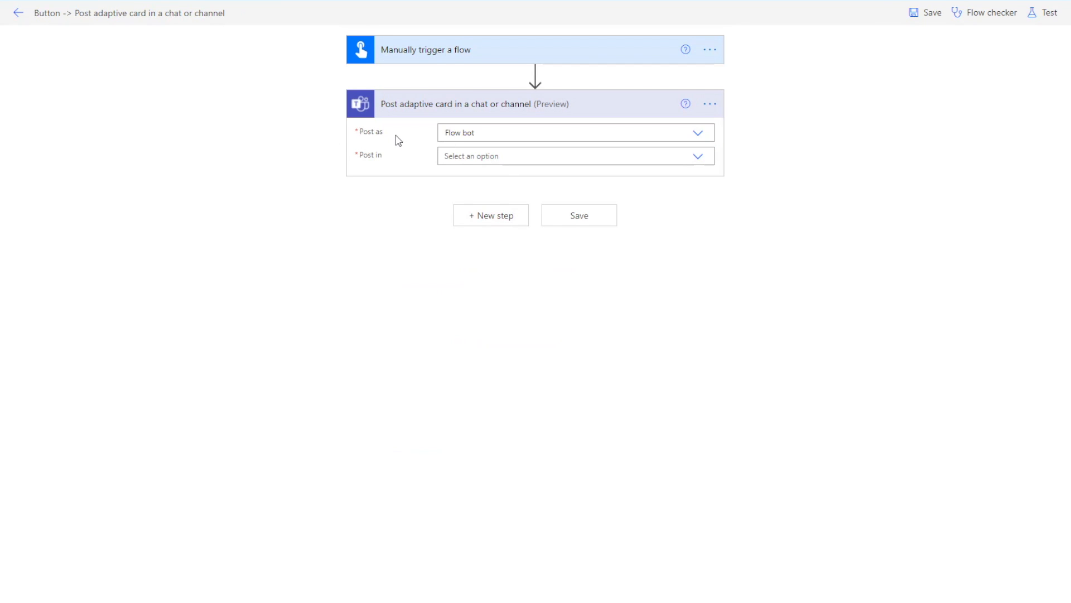
# Set the action to post in a Channel, with team "Adaptive Cards Examples" and channel "Make an Adaptive Card"
pyautogui.click(695, 158)
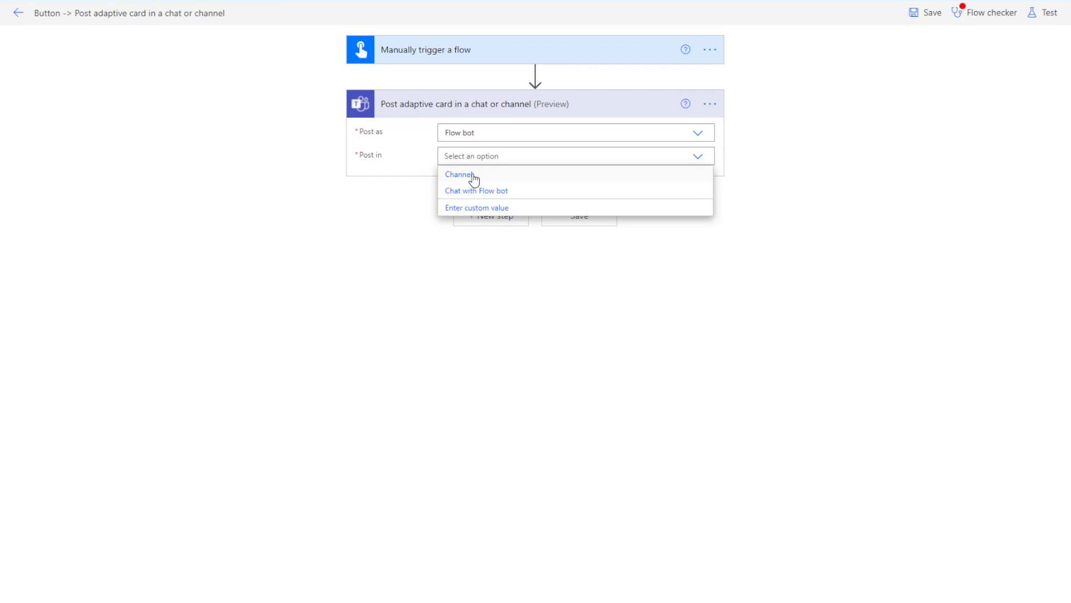
pyautogui.click(495, 177)
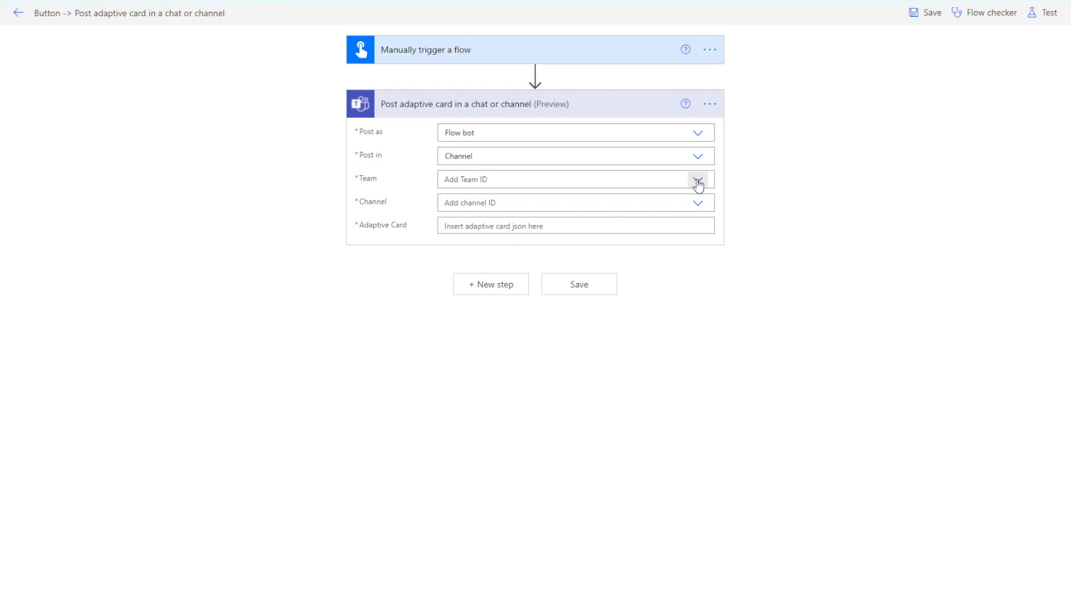
pyautogui.click(698, 180)
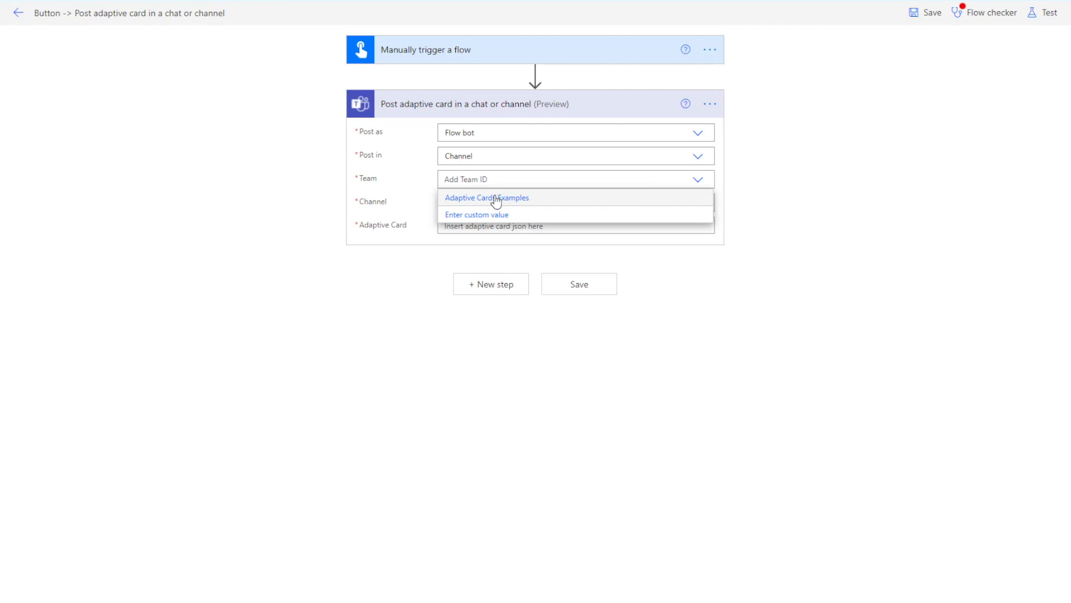
pyautogui.click(478, 198)
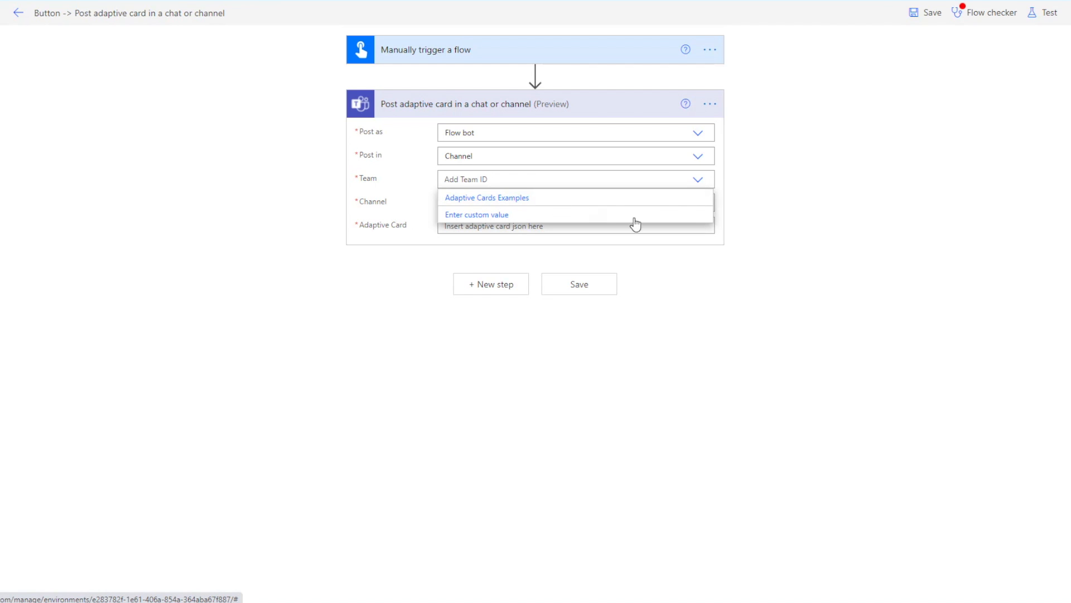
pyautogui.click(692, 206)
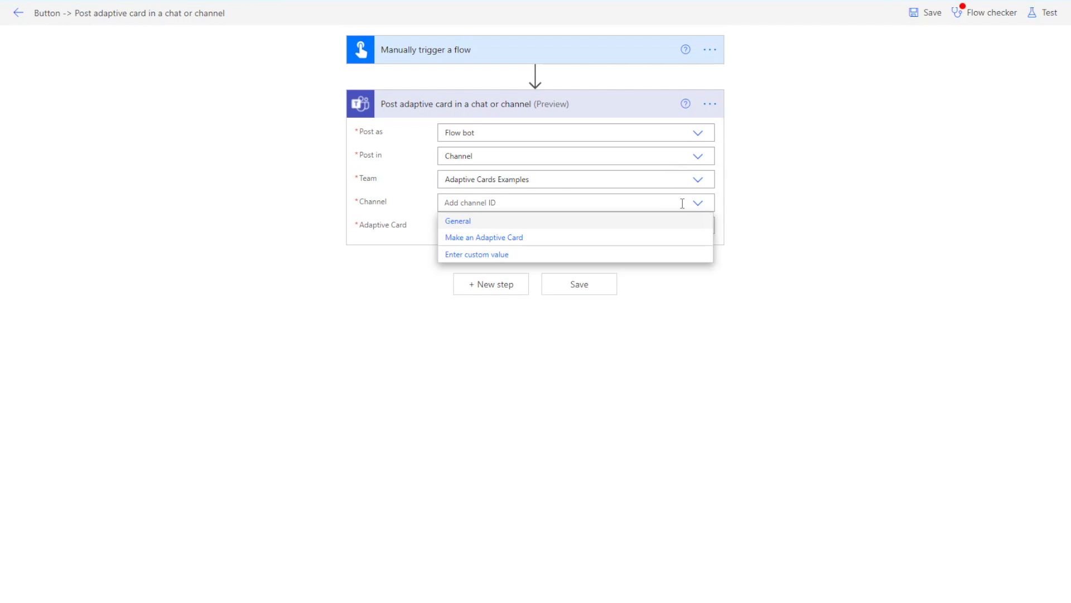
pyautogui.click(527, 239)
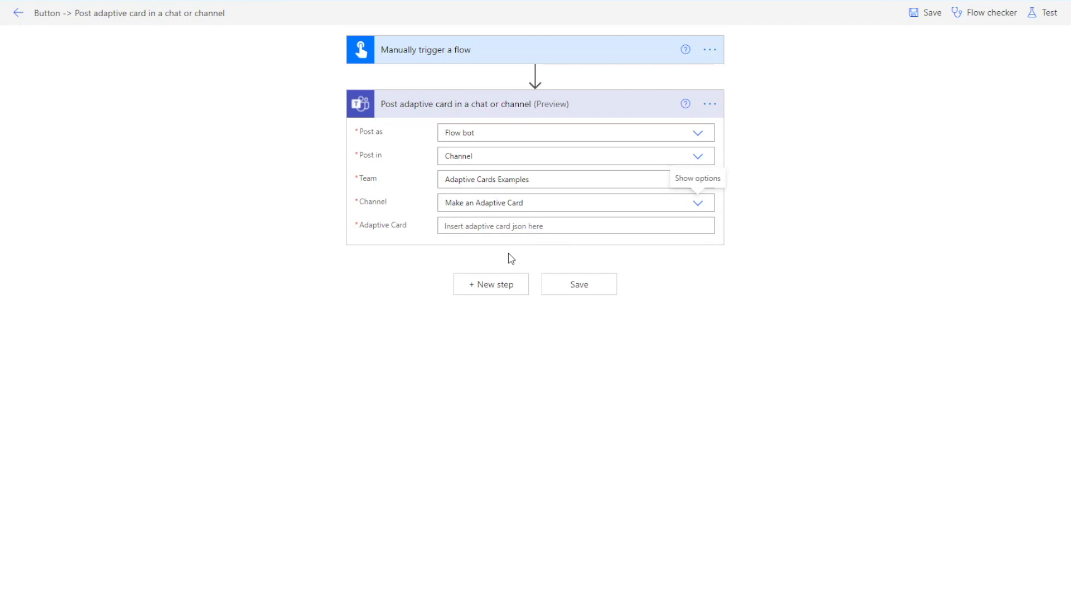
# Paste the copied card JSON into the action's Adaptive Card field and check it through to the end
pyautogui.click(500, 226)
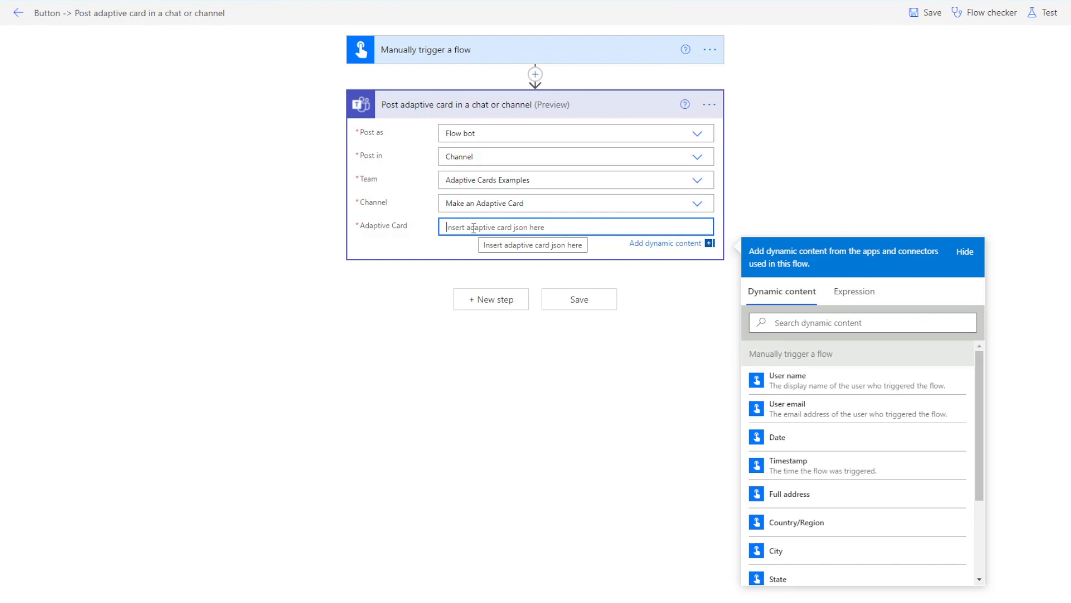
pyautogui.hotkey('ctrl', 'v')
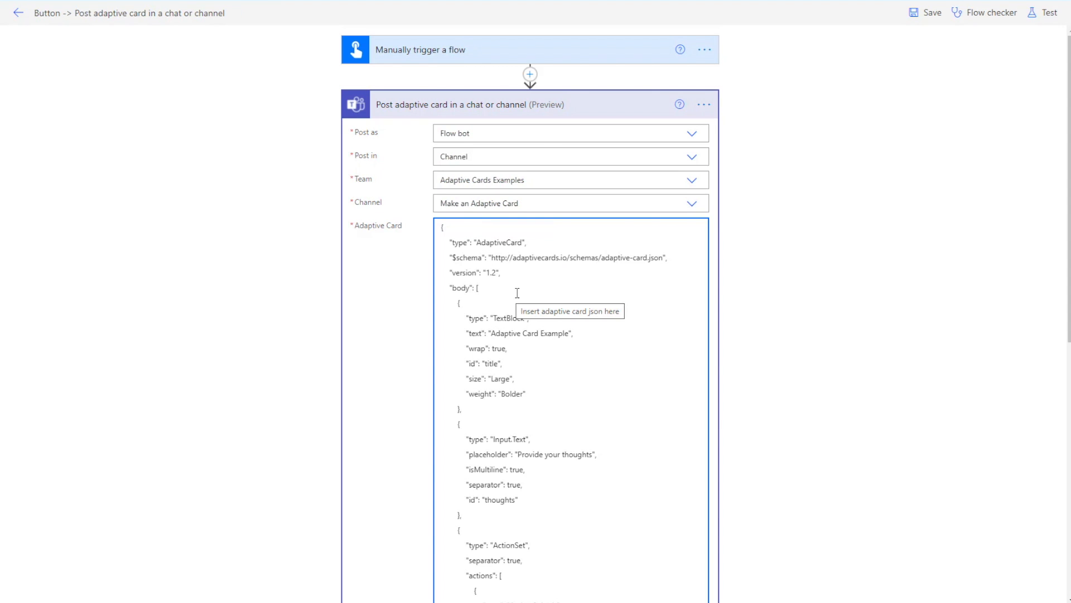
pyautogui.scroll(-5, 511, 294)
pyautogui.scroll(4, 518, 306)
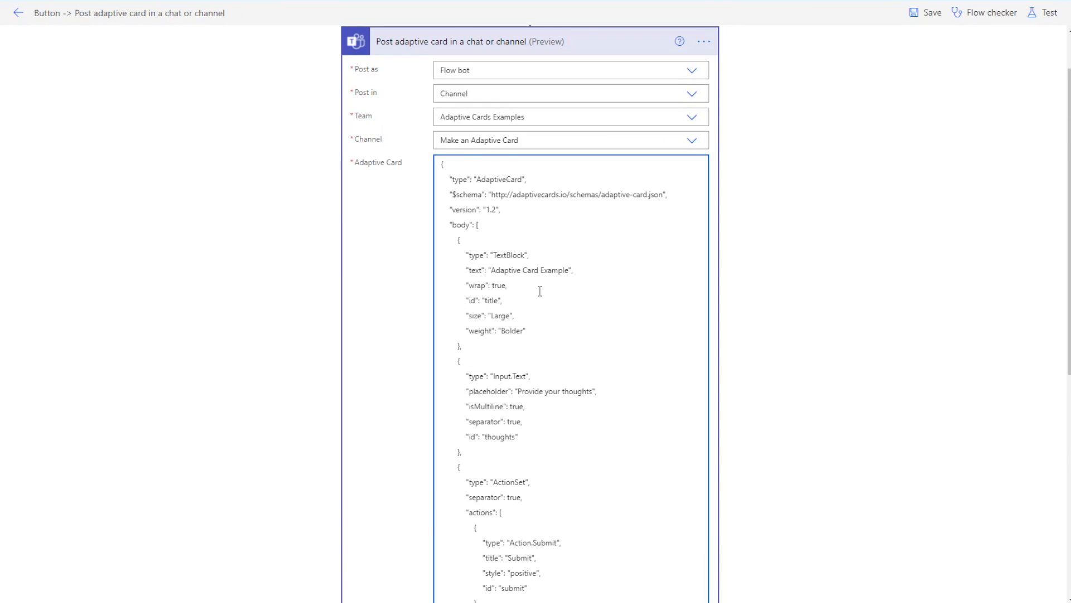
pyautogui.scroll(-5, 470, 206)
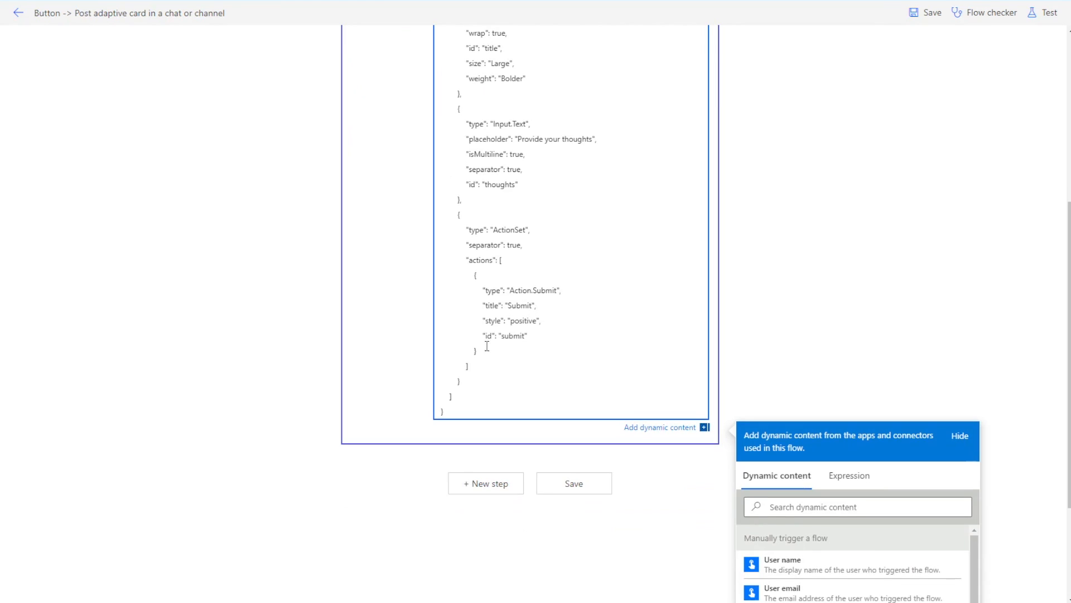
pyautogui.scroll(6, 936, 146)
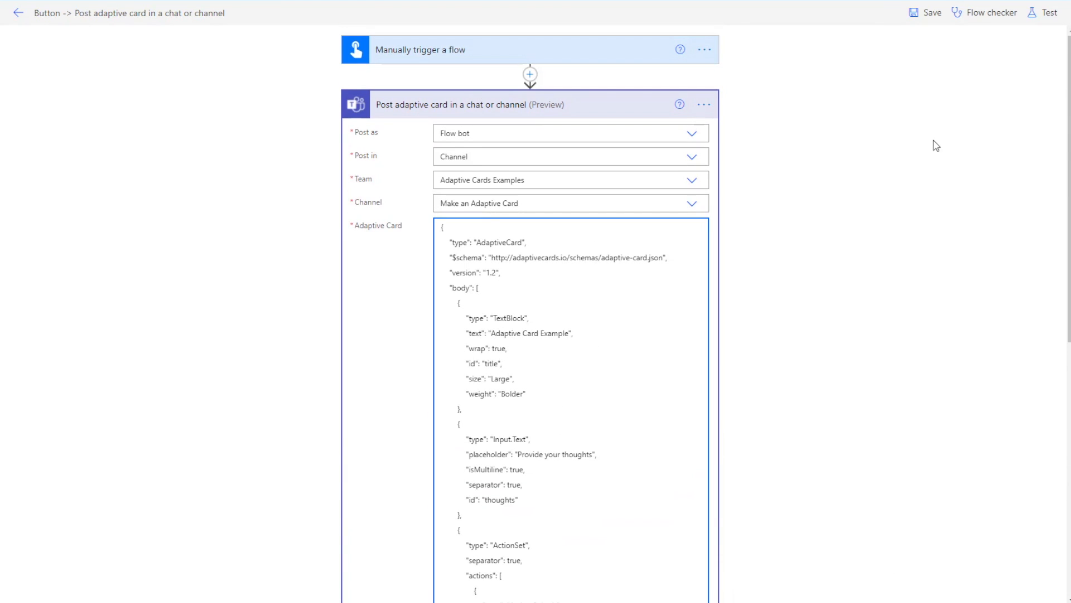
# Save the flow and run a manual test of it, closing the run confirmation
pyautogui.click(1035, 14)
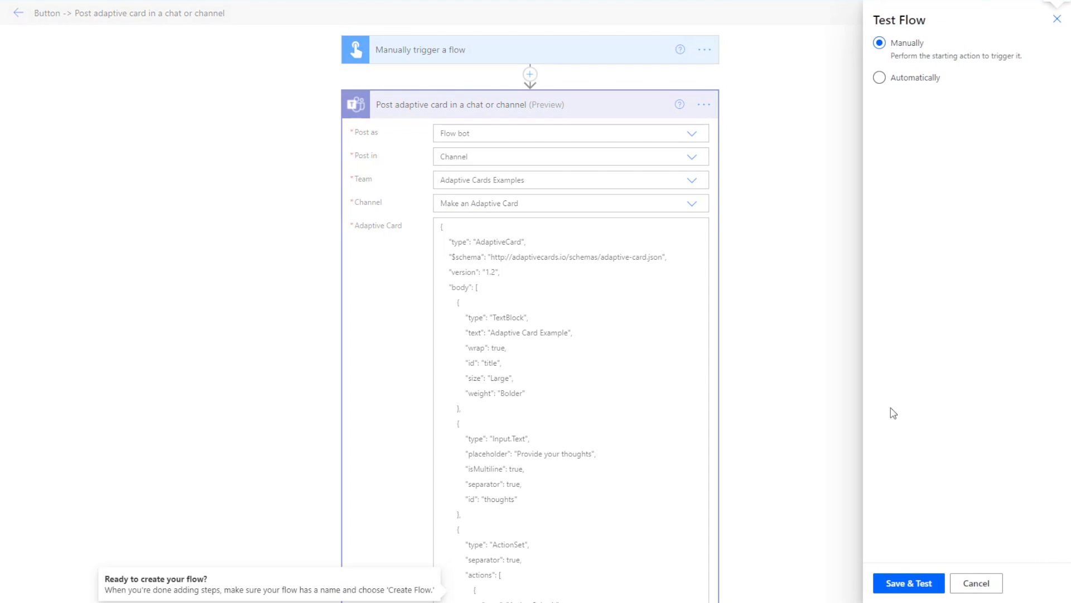
pyautogui.click(909, 584)
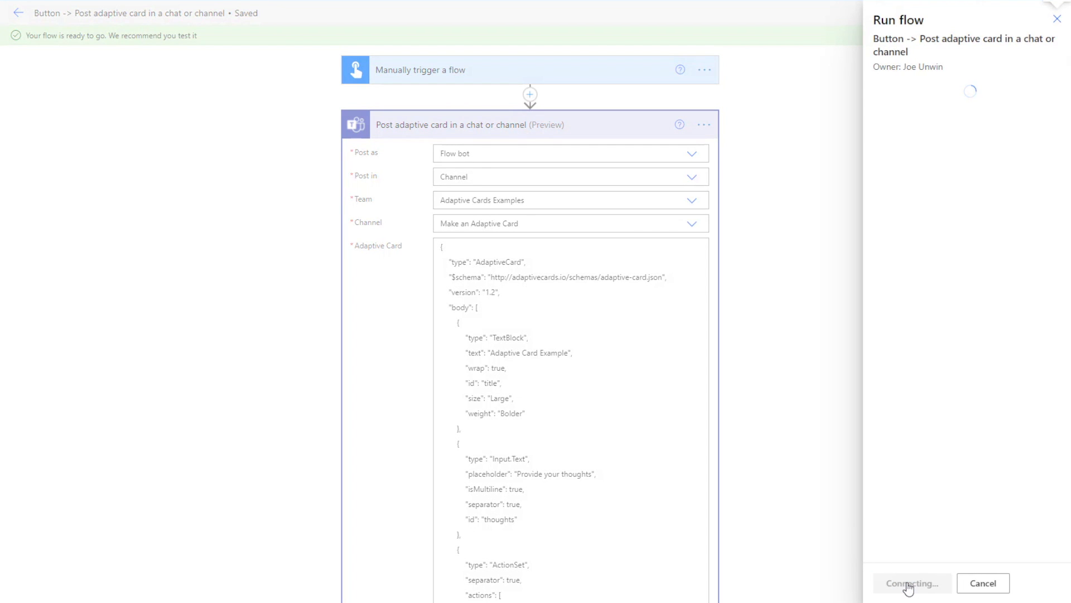
pyautogui.click(904, 584)
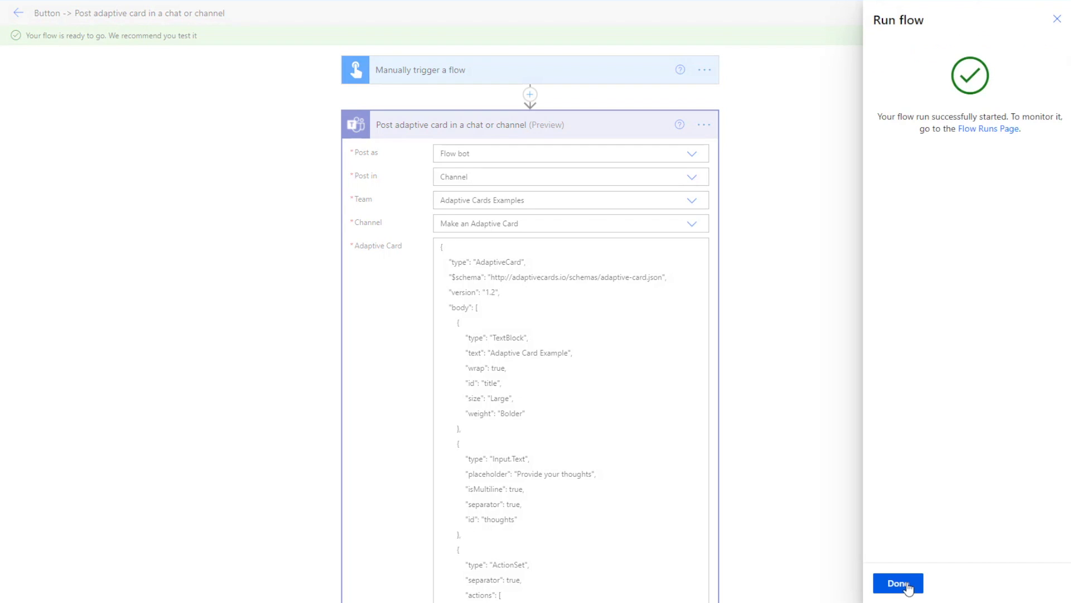
pyautogui.click(908, 586)
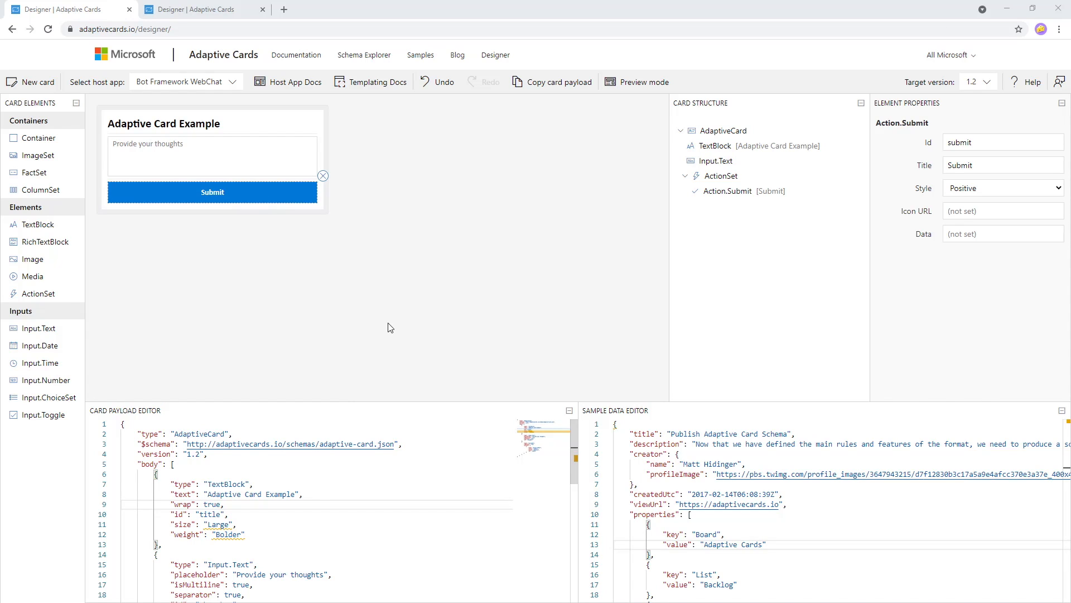
# In the Adaptive Cards Designer, add an empty "msTeams" object followed by a comma between the payload's version and body properties
pyautogui.click(370, 309)
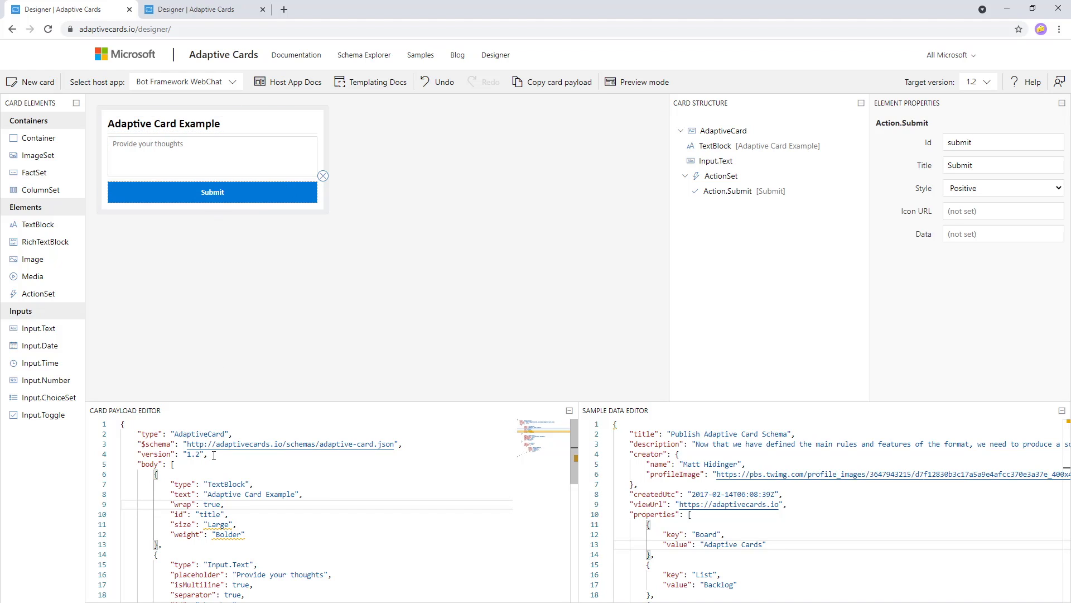
pyautogui.moveTo(209, 454); pyautogui.dragTo(121, 434)
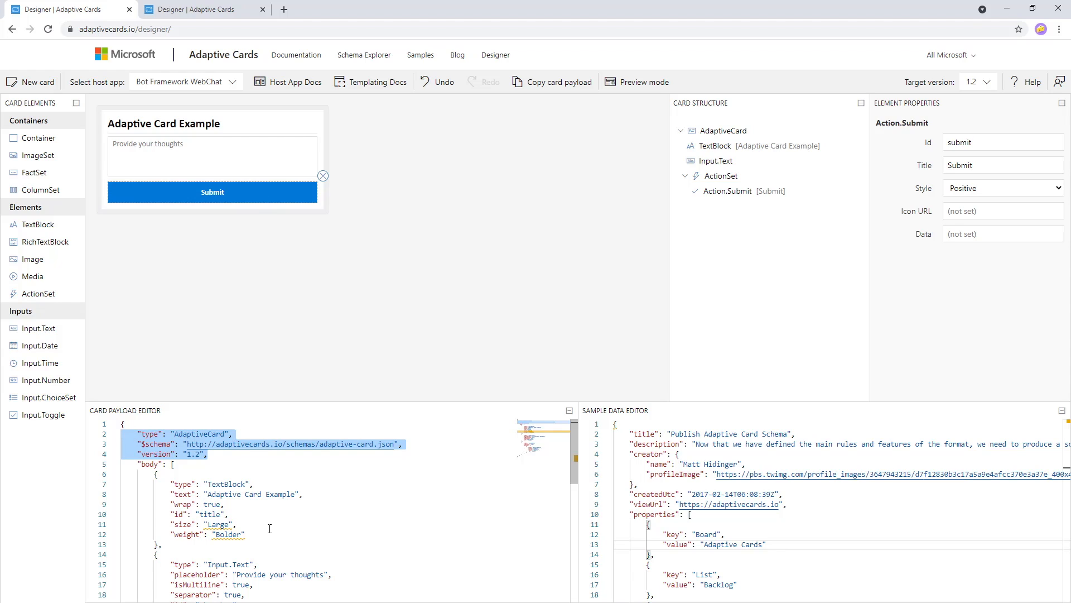
pyautogui.click(213, 456)
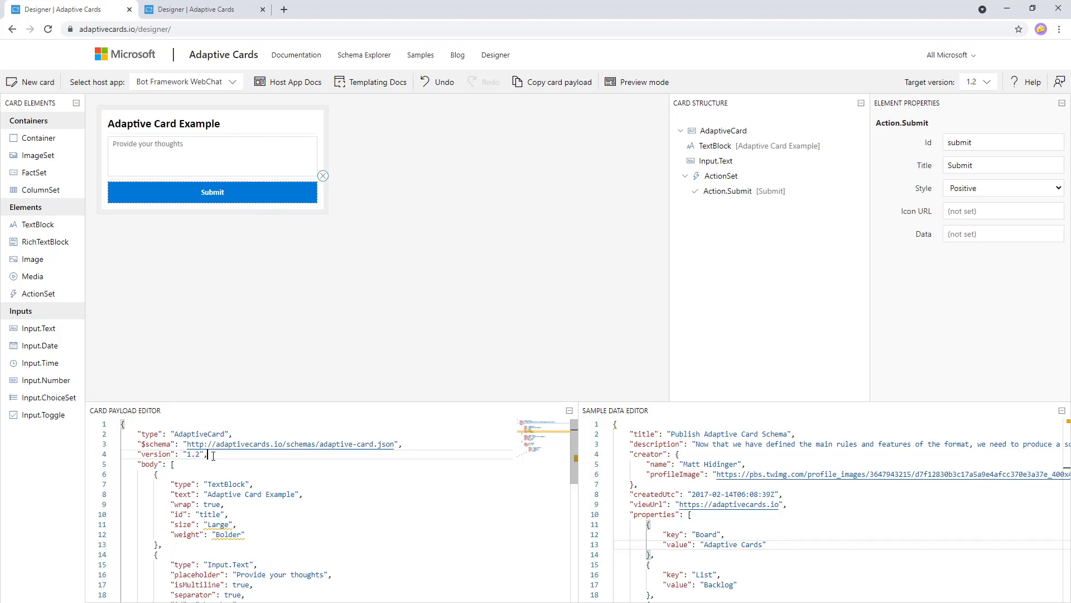
pyautogui.press('Return')
pyautogui.write('"')
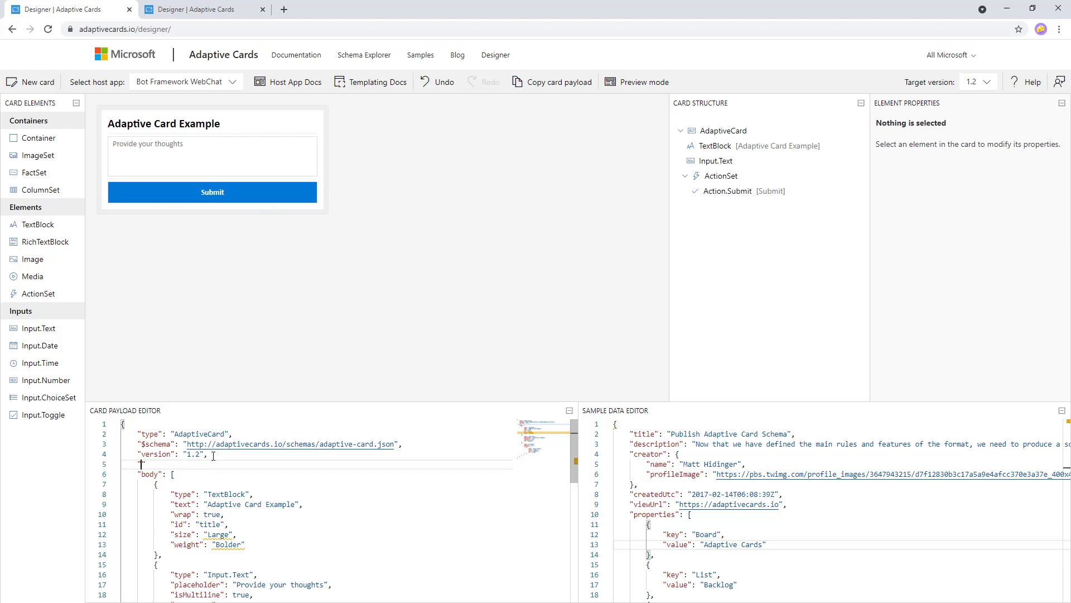
pyautogui.write('msTeams": ')
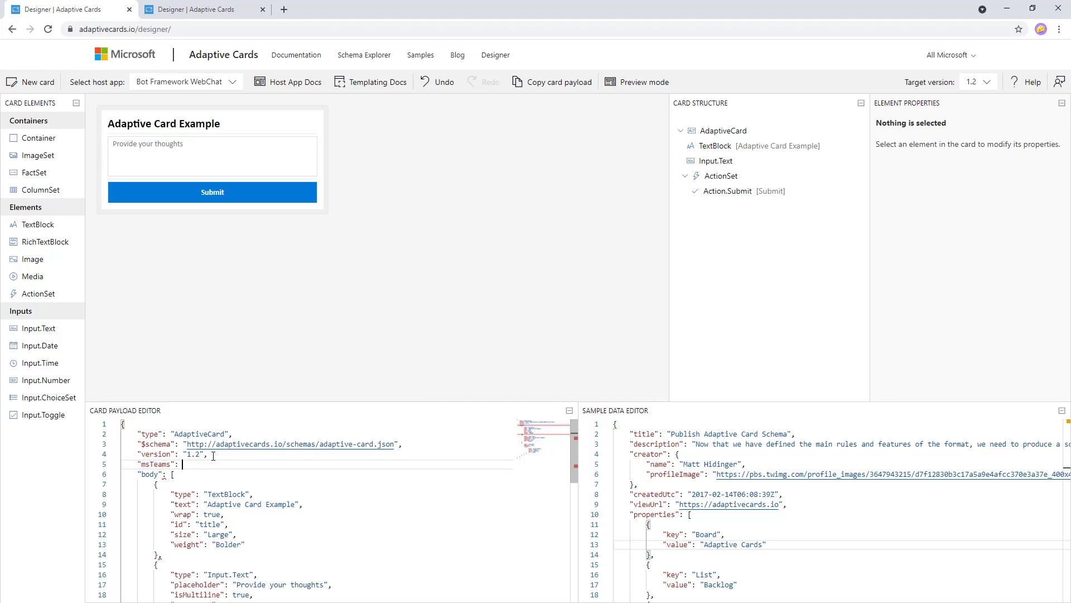
pyautogui.write('{')
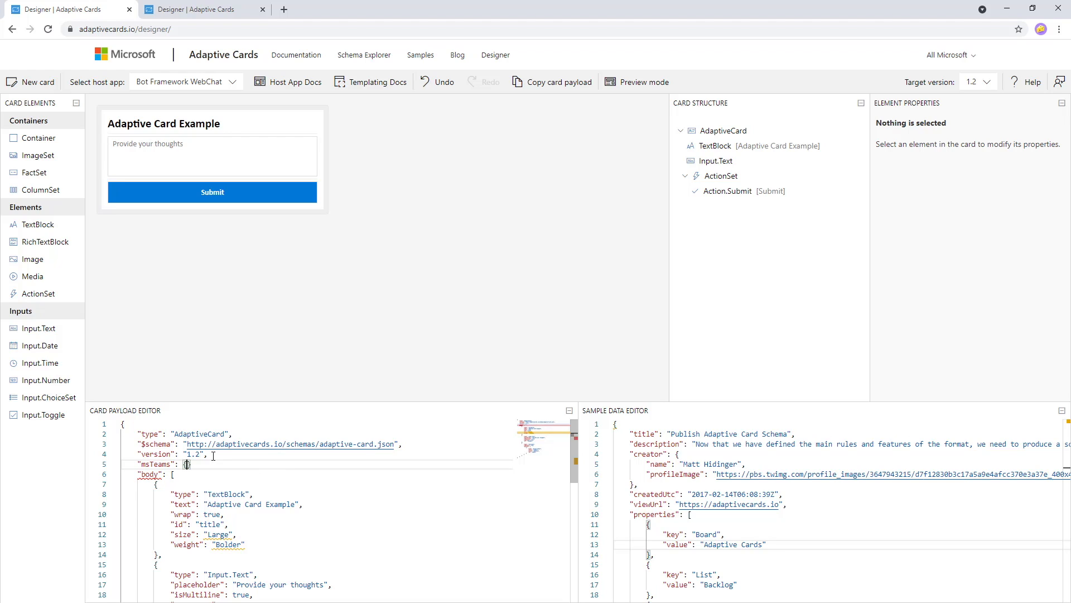
pyautogui.press('Return')
pyautogui.press('Down')
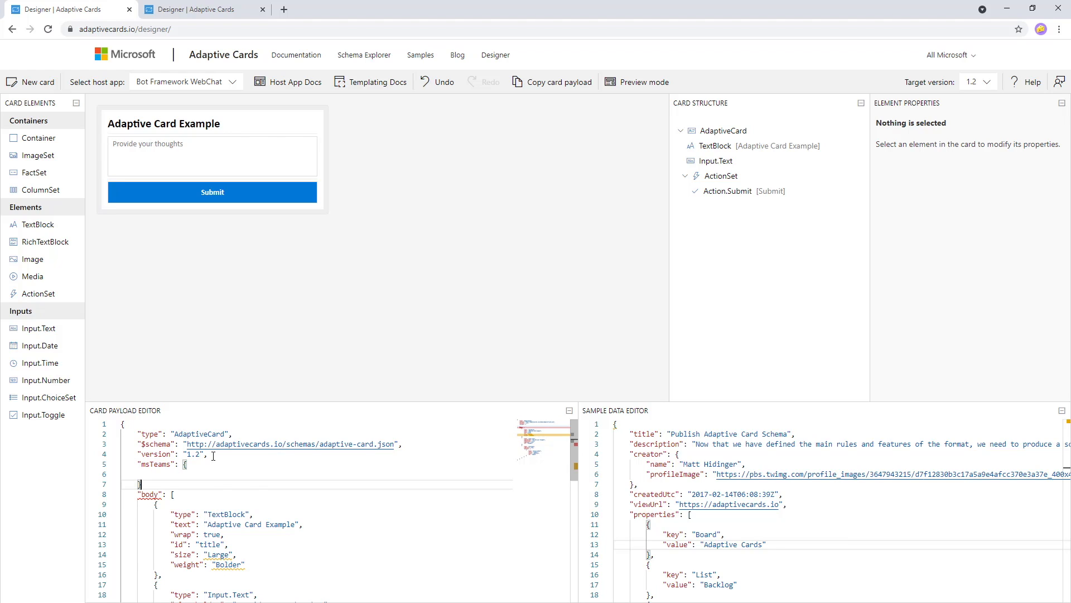
pyautogui.write(',')
pyautogui.press('Up')
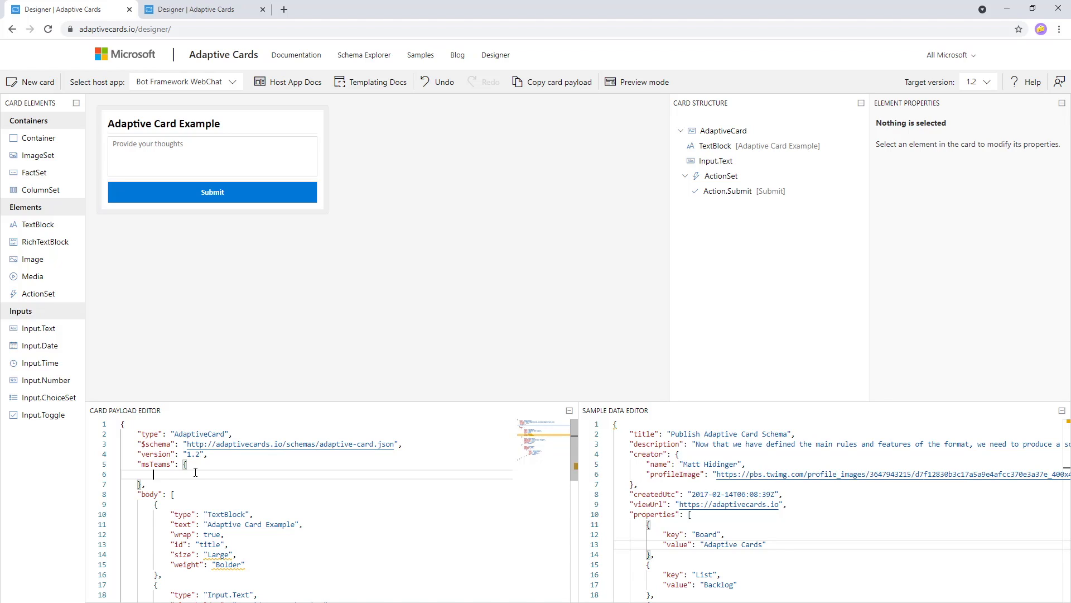
# Add the property "width": "full" inside the msTeams object and check the surrounding payload
pyautogui.write('"width": "full"')
pyautogui.click(172, 484)
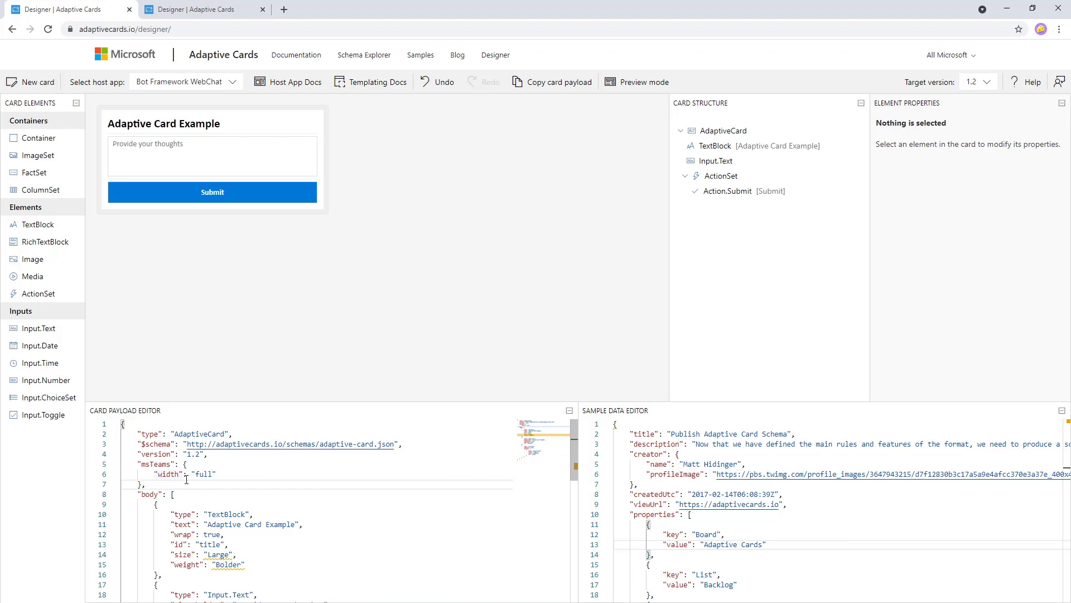
pyautogui.scroll(-2, 201, 448)
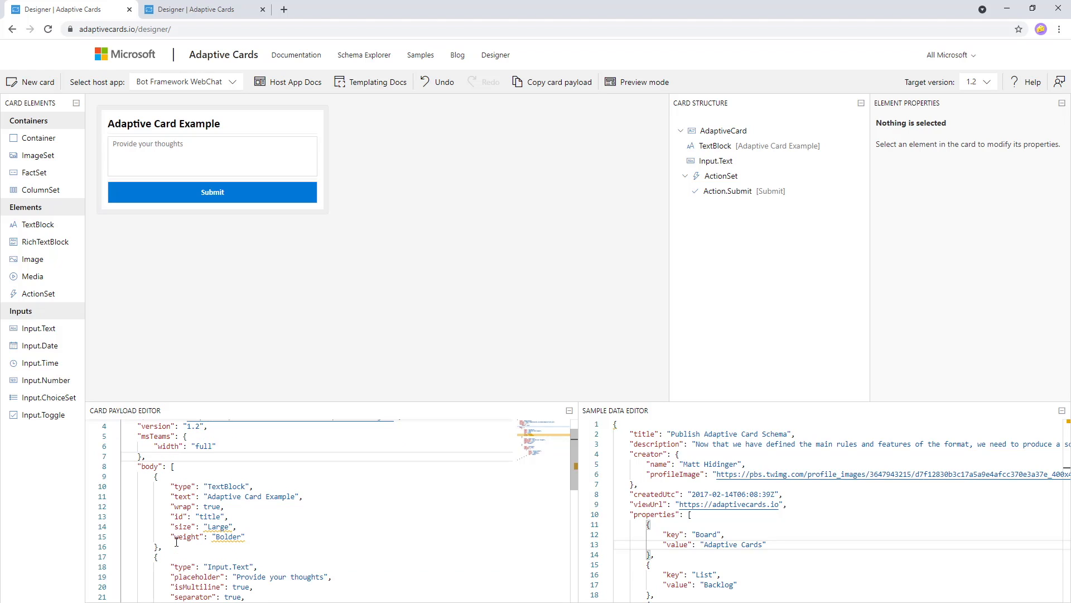
pyautogui.scroll(2, 163, 541)
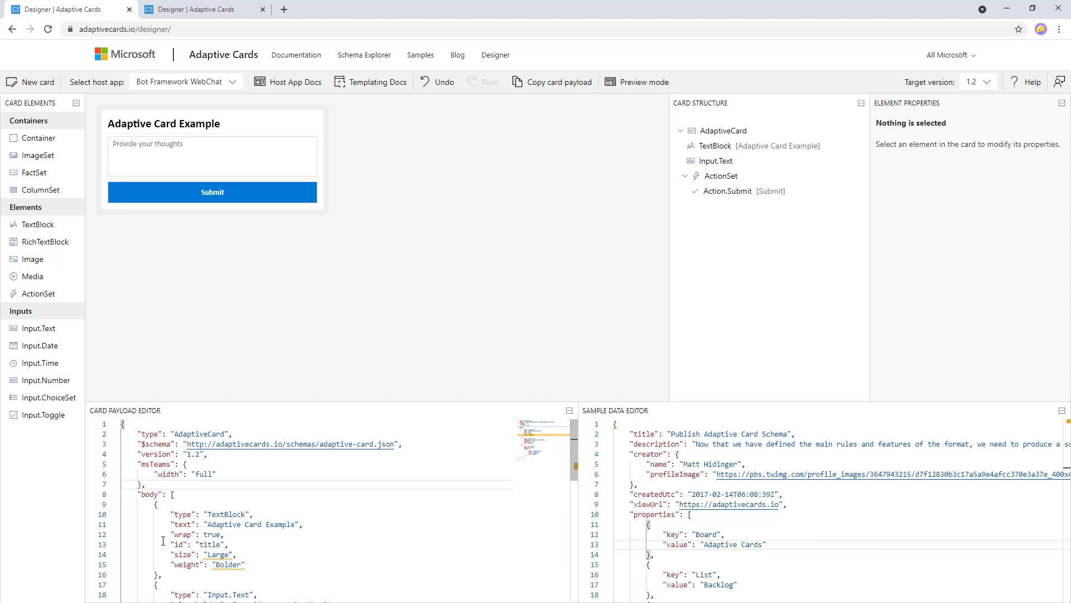
pyautogui.doubleClick(159, 464)
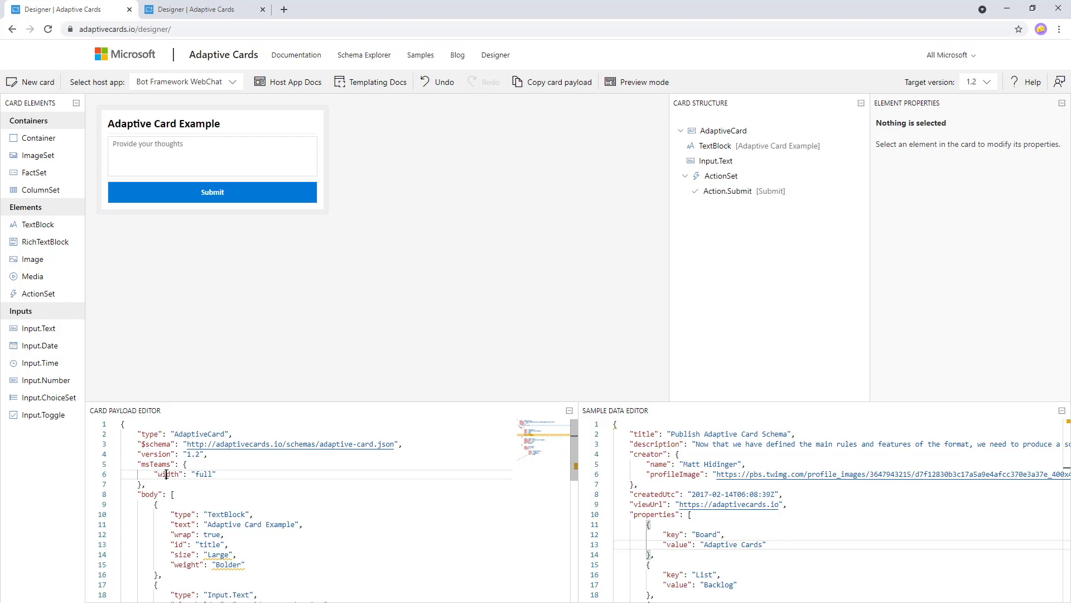
# Check the msTeams width setting and copy the entire card payload JSON
pyautogui.doubleClick(167, 474)
pyautogui.doubleClick(204, 473)
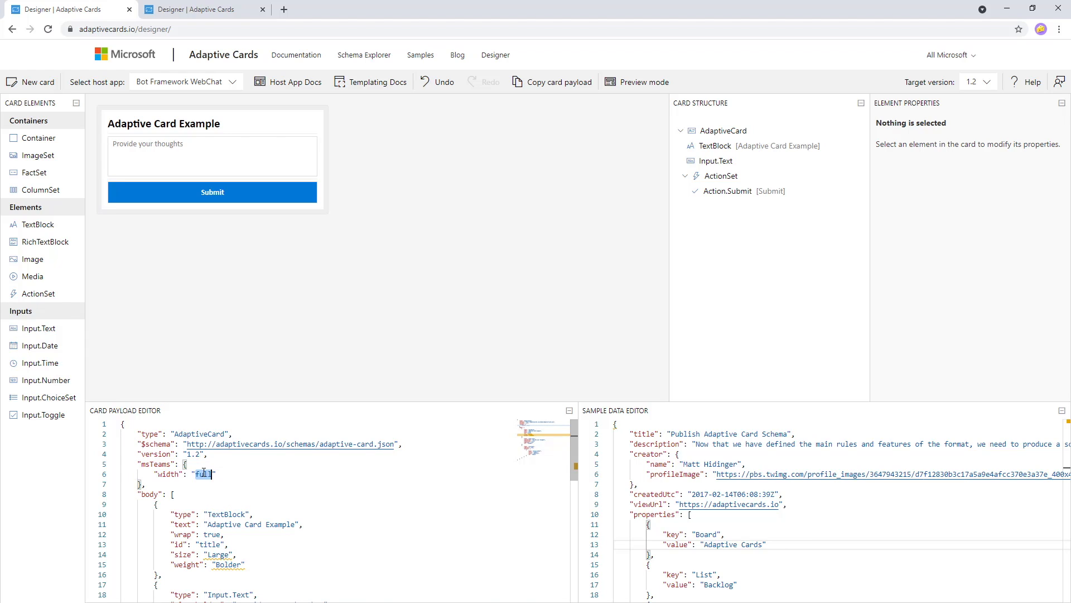
pyautogui.click(267, 493)
pyautogui.hotkey('ctrl', 'a')
pyautogui.hotkey('ctrl', 'c')
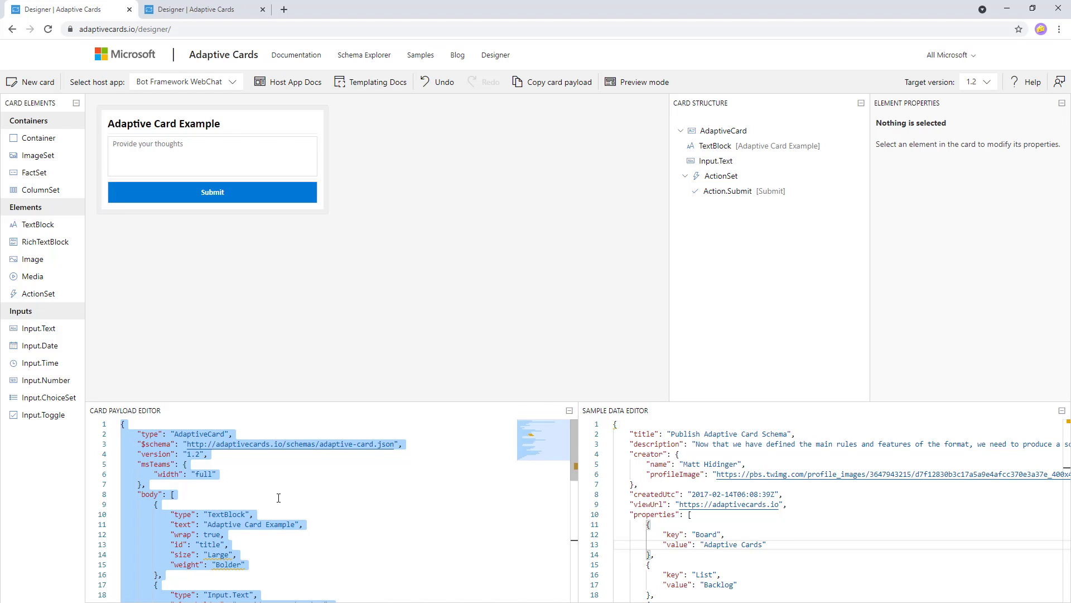
# In Power Automate, edit the flow and replace the Adaptive Card field's JSON with the copied payload, checking its msTeams block
pyautogui.hotkey('alt', 'Tab')
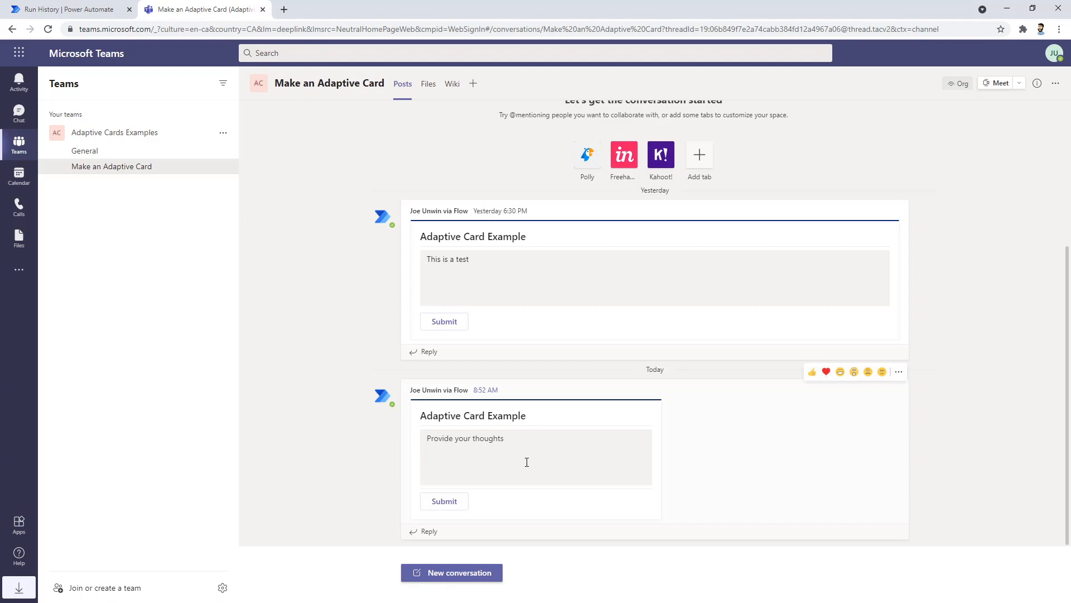
pyautogui.click(84, 10)
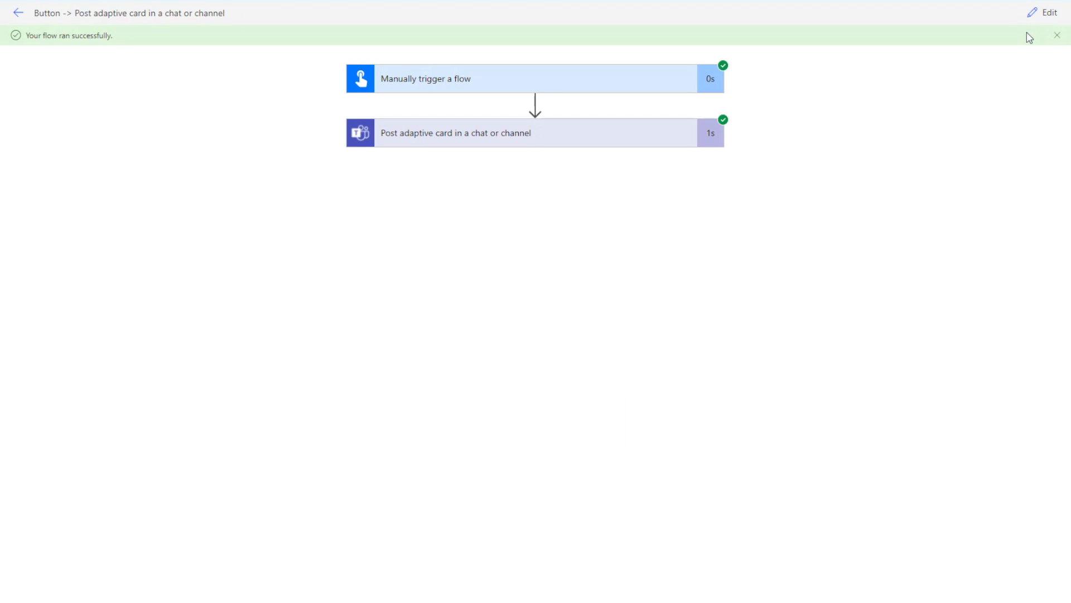
pyautogui.click(1040, 21)
pyautogui.tripleClick(577, 384)
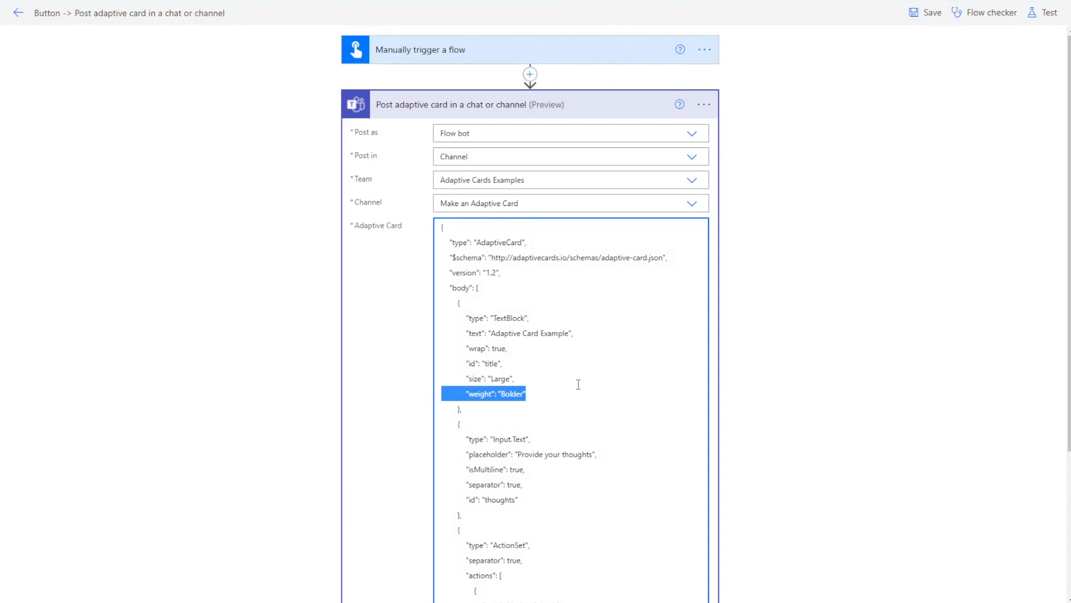
pyautogui.hotkey('ctrl', 'a')
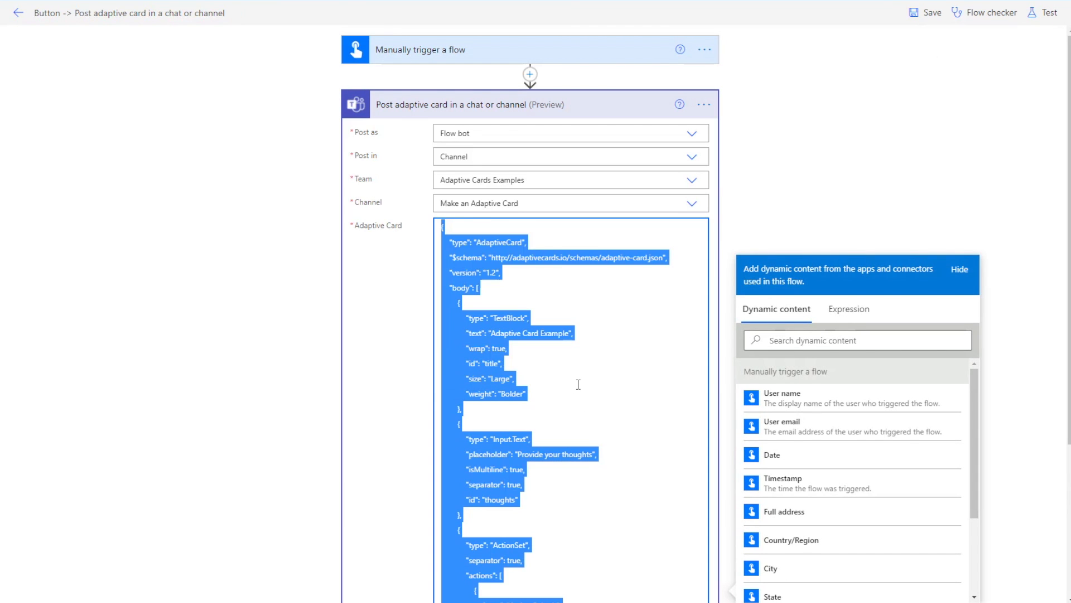
pyautogui.hotkey('ctrl', 'v')
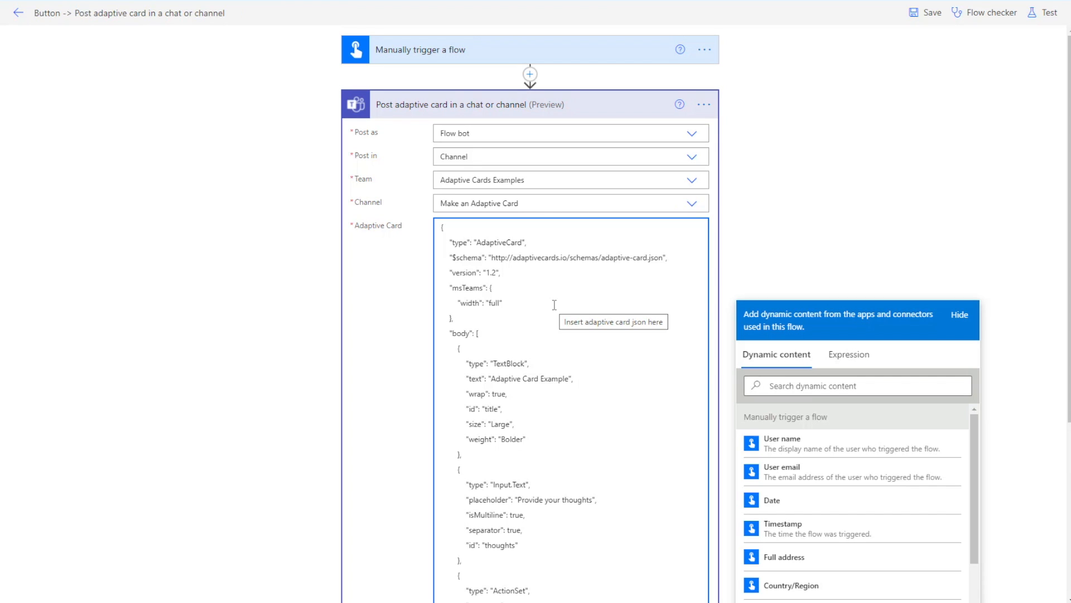
pyautogui.moveTo(452, 318); pyautogui.dragTo(454, 293)
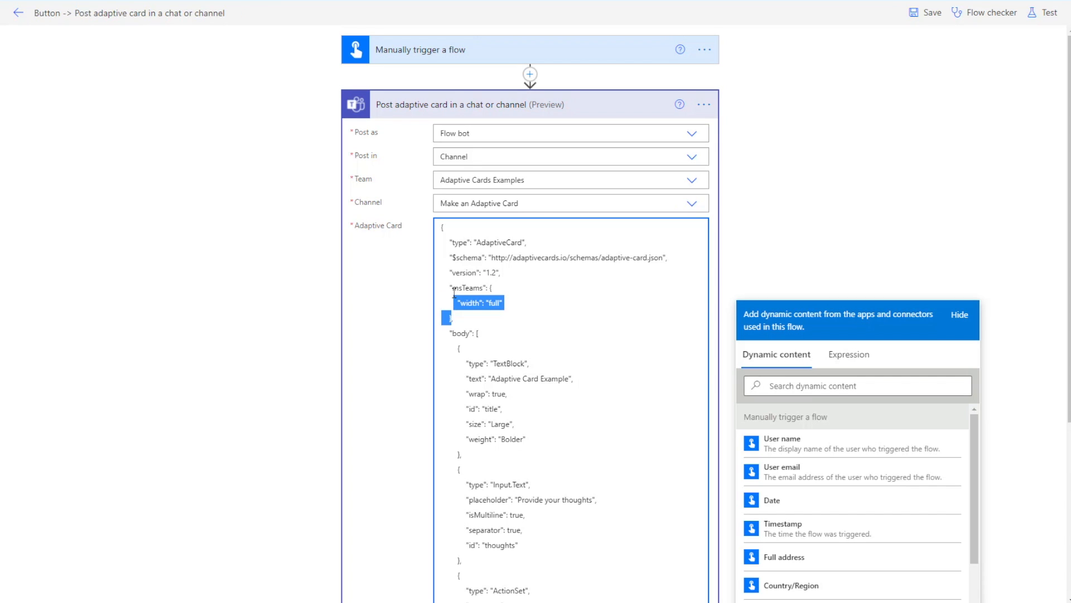
pyautogui.click(776, 214)
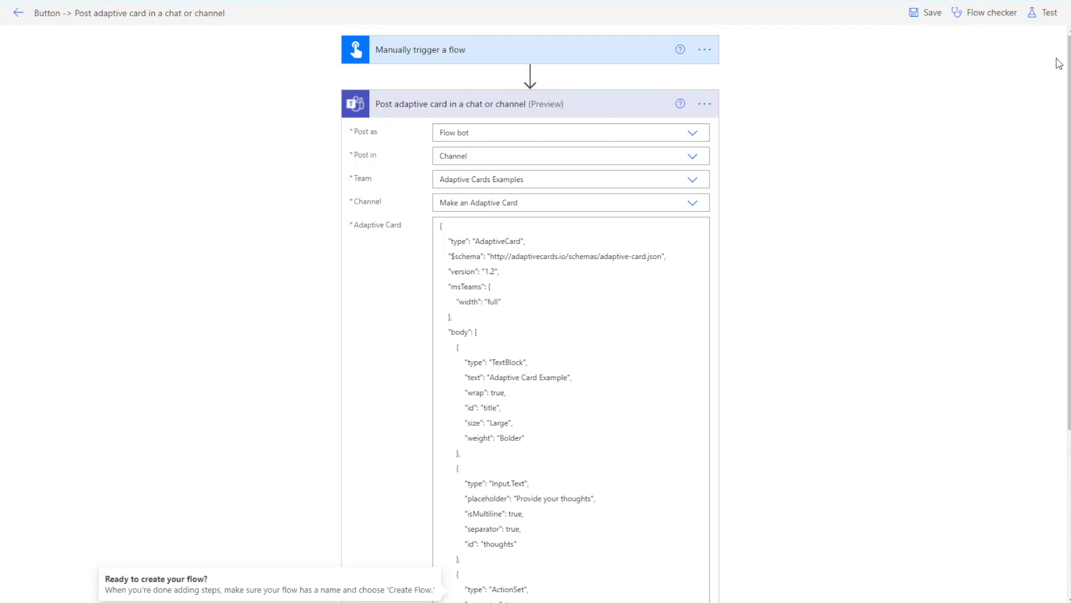
# Save and manually test the updated flow, and switch to the Teams channel to view the posted card
pyautogui.click(1043, 13)
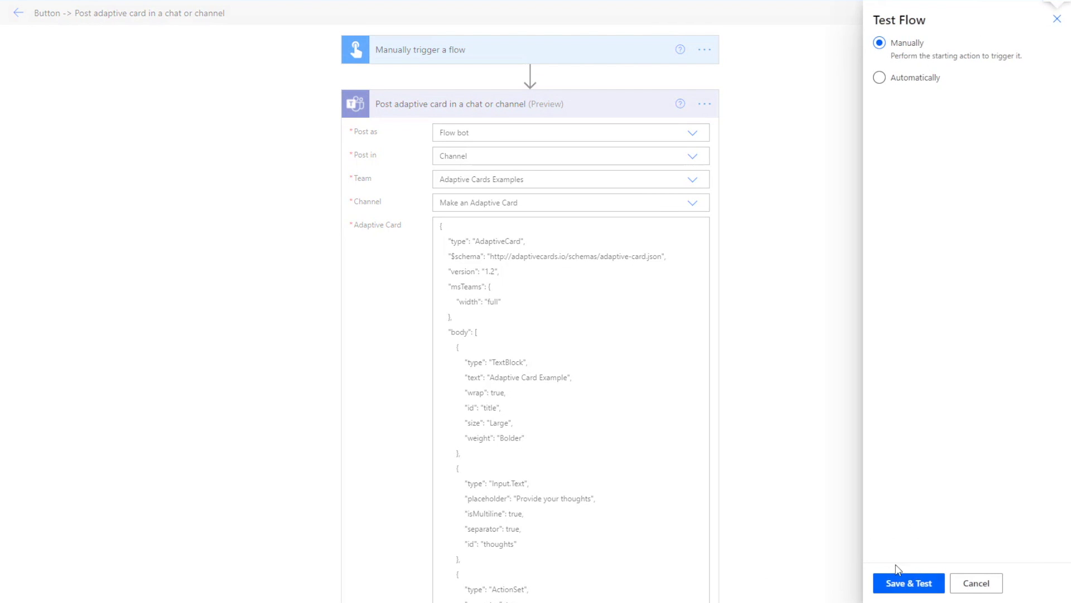
pyautogui.click(902, 583)
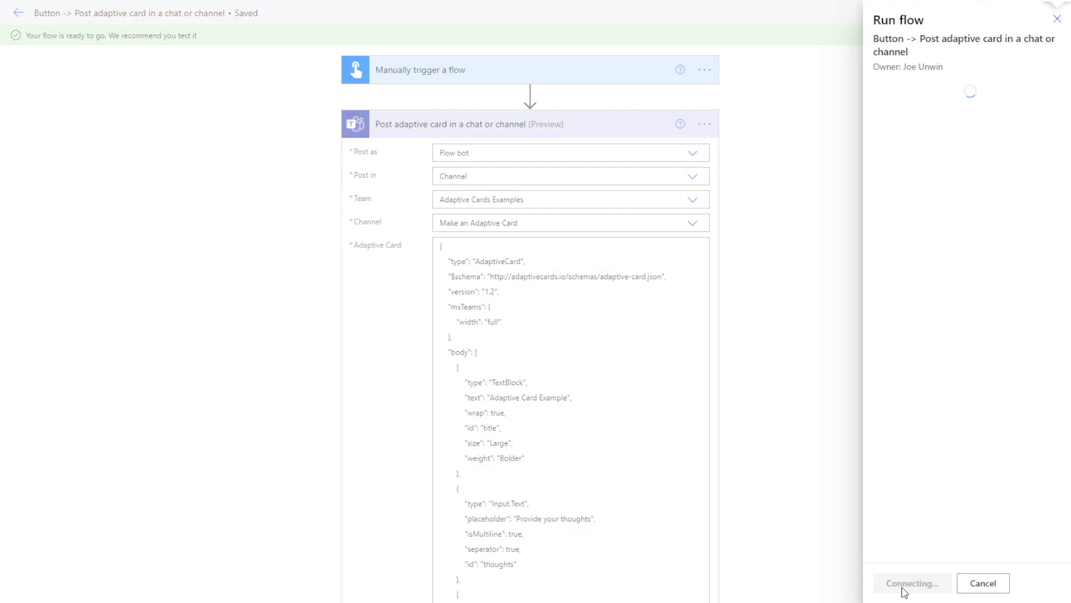
pyautogui.click(905, 591)
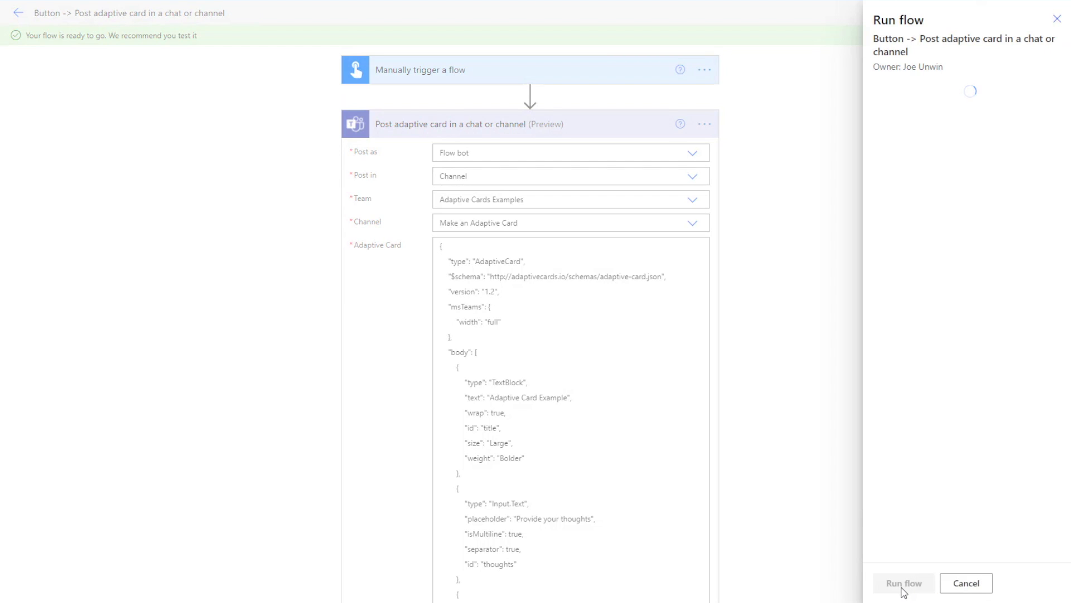
pyautogui.click(904, 589)
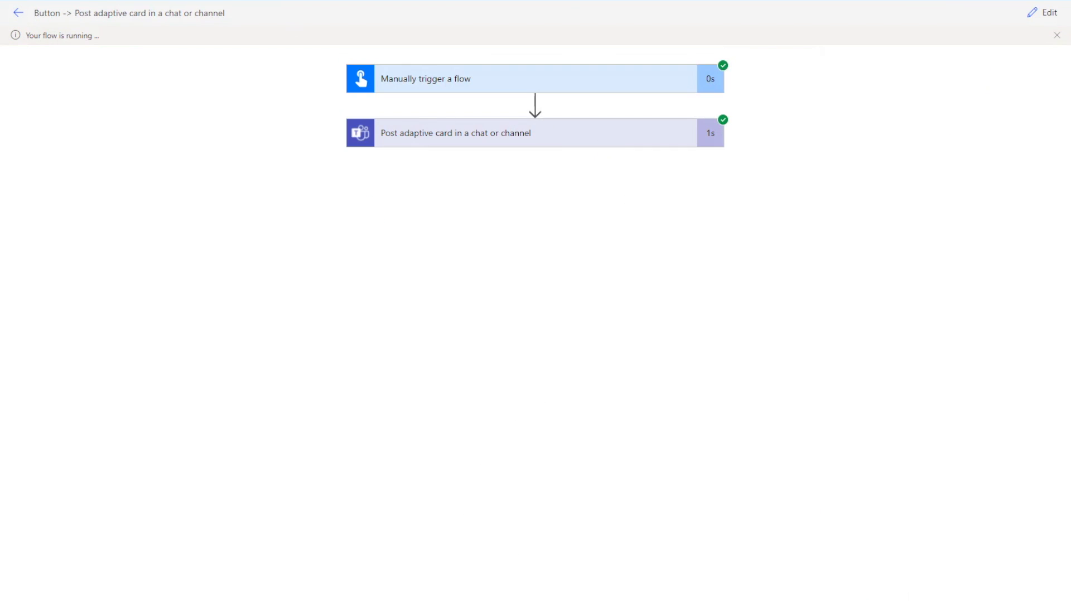
pyautogui.click(201, 14)
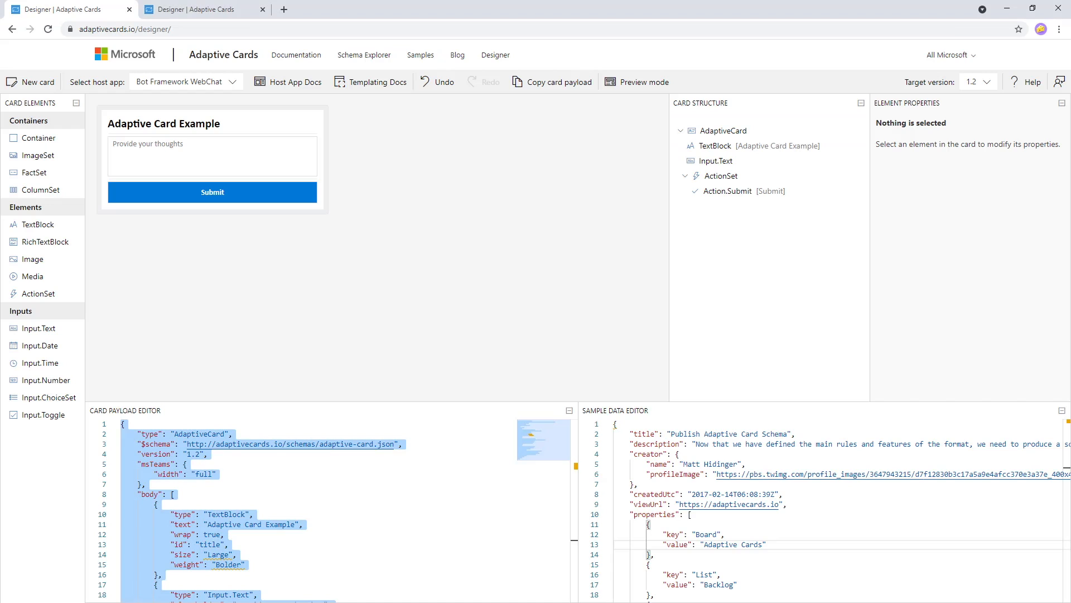
# In the Adaptive Cards Designer, set the host app to Microsoft Teams - Light
pyautogui.click(294, 260)
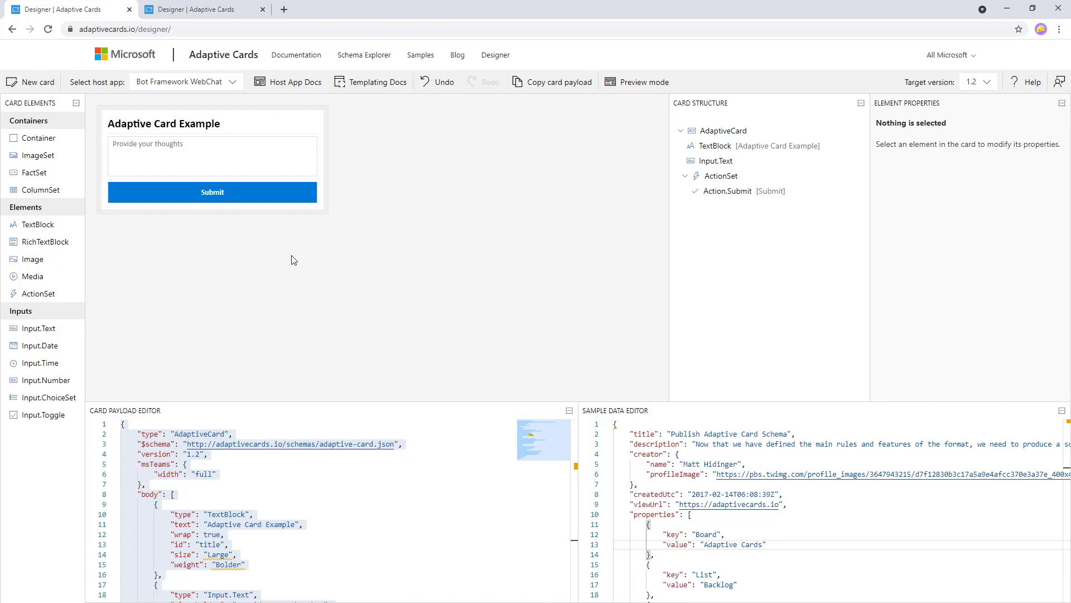
pyautogui.click(162, 82)
pyautogui.click(166, 149)
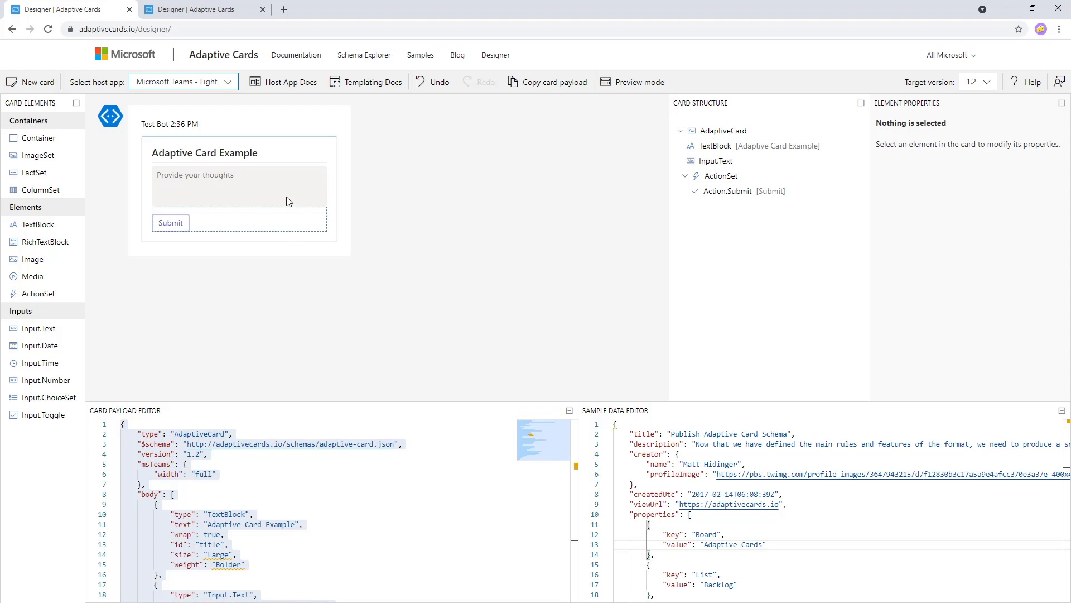
# Preview the card with the Microsoft Teams - Dark host app and return it to Microsoft Teams - Light
pyautogui.click(227, 85)
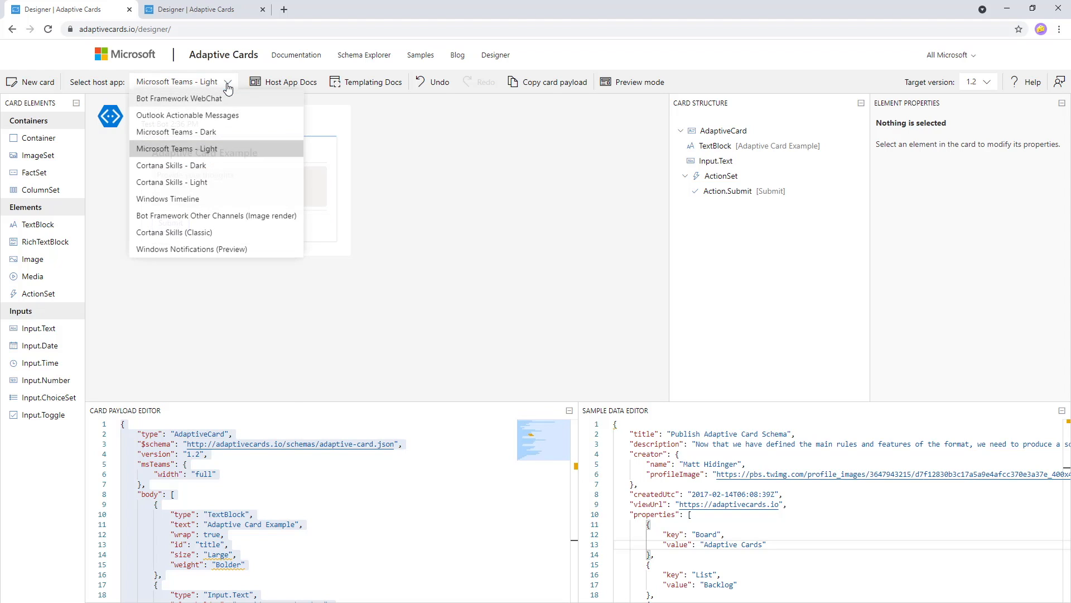
pyautogui.click(226, 133)
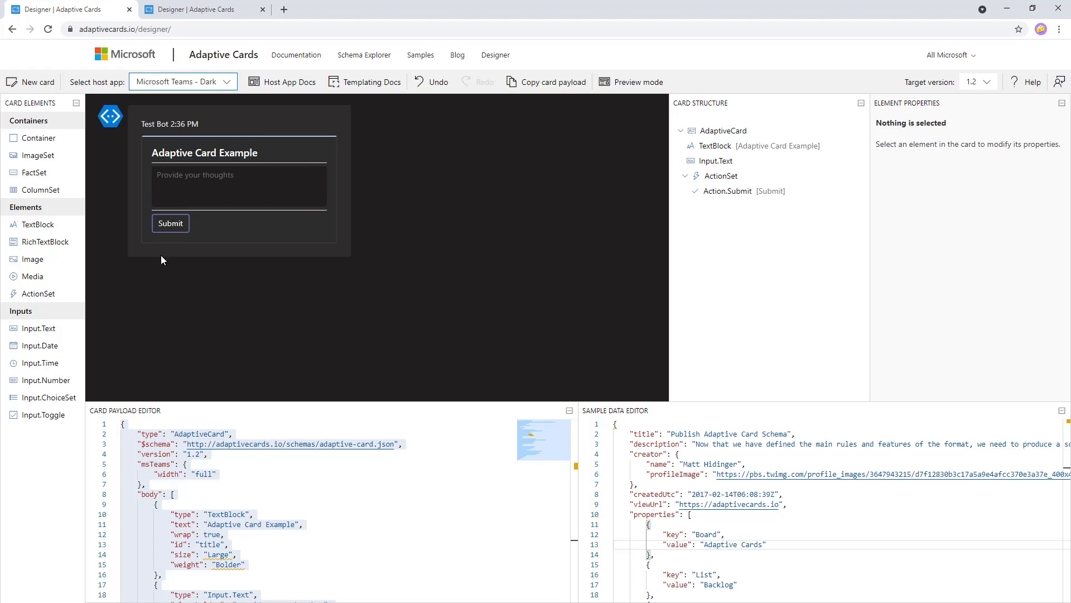
pyautogui.click(220, 85)
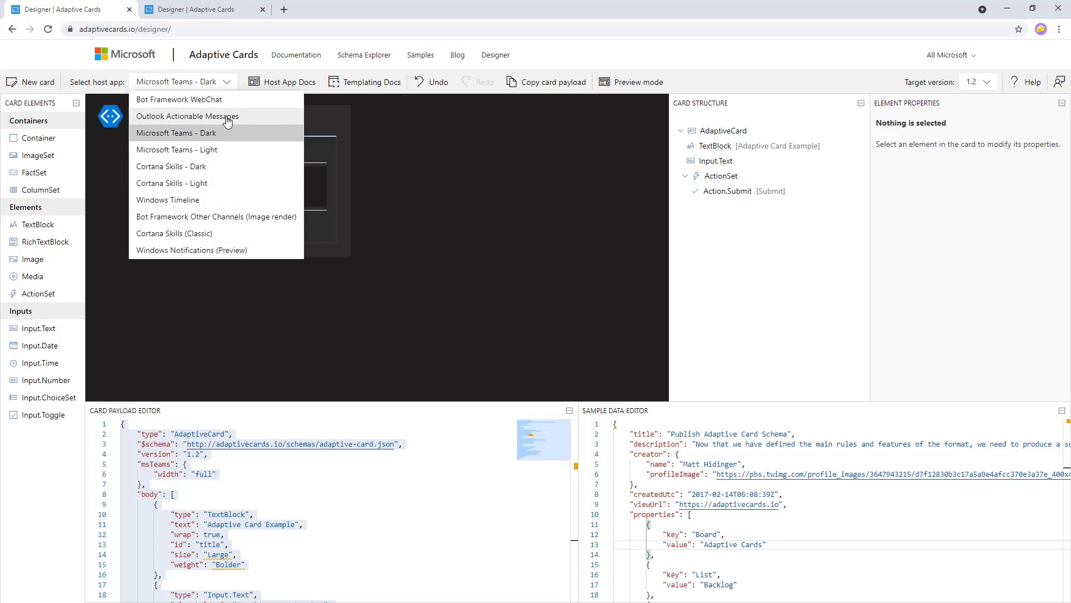
pyautogui.click(240, 147)
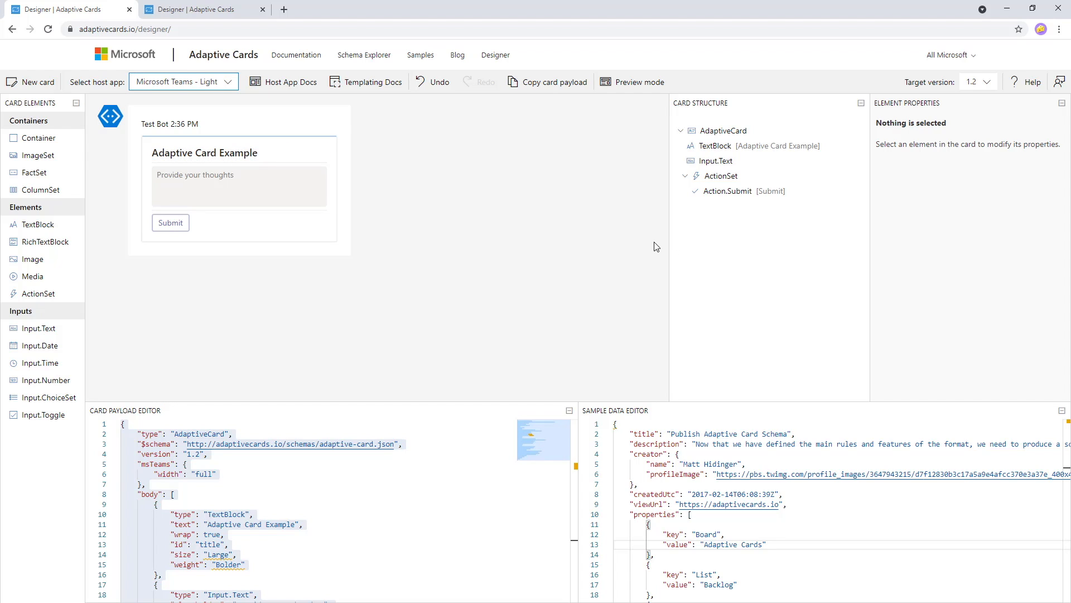
pyautogui.click(500, 241)
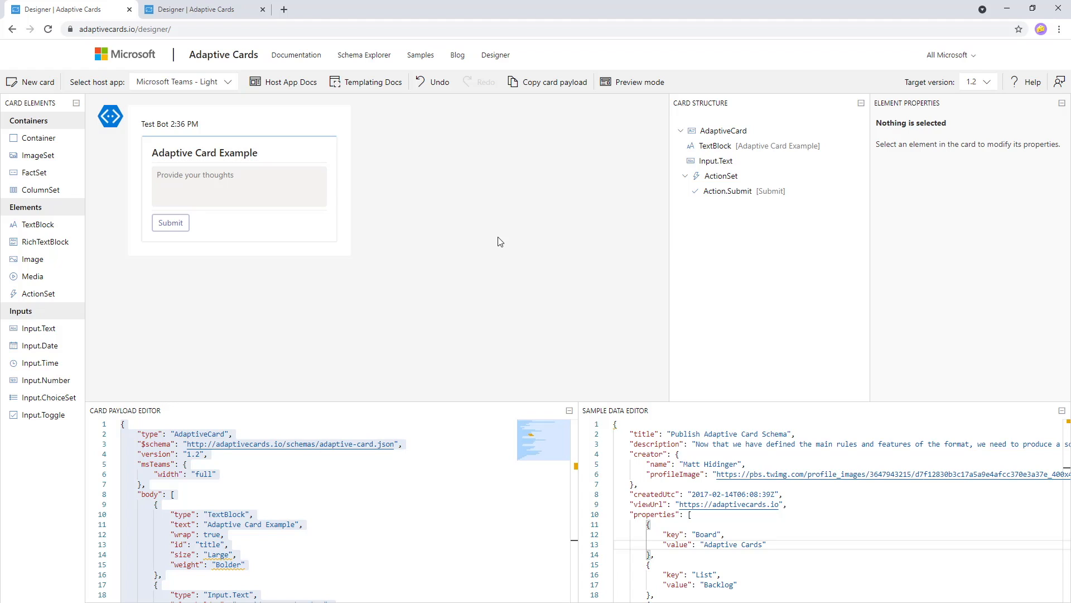